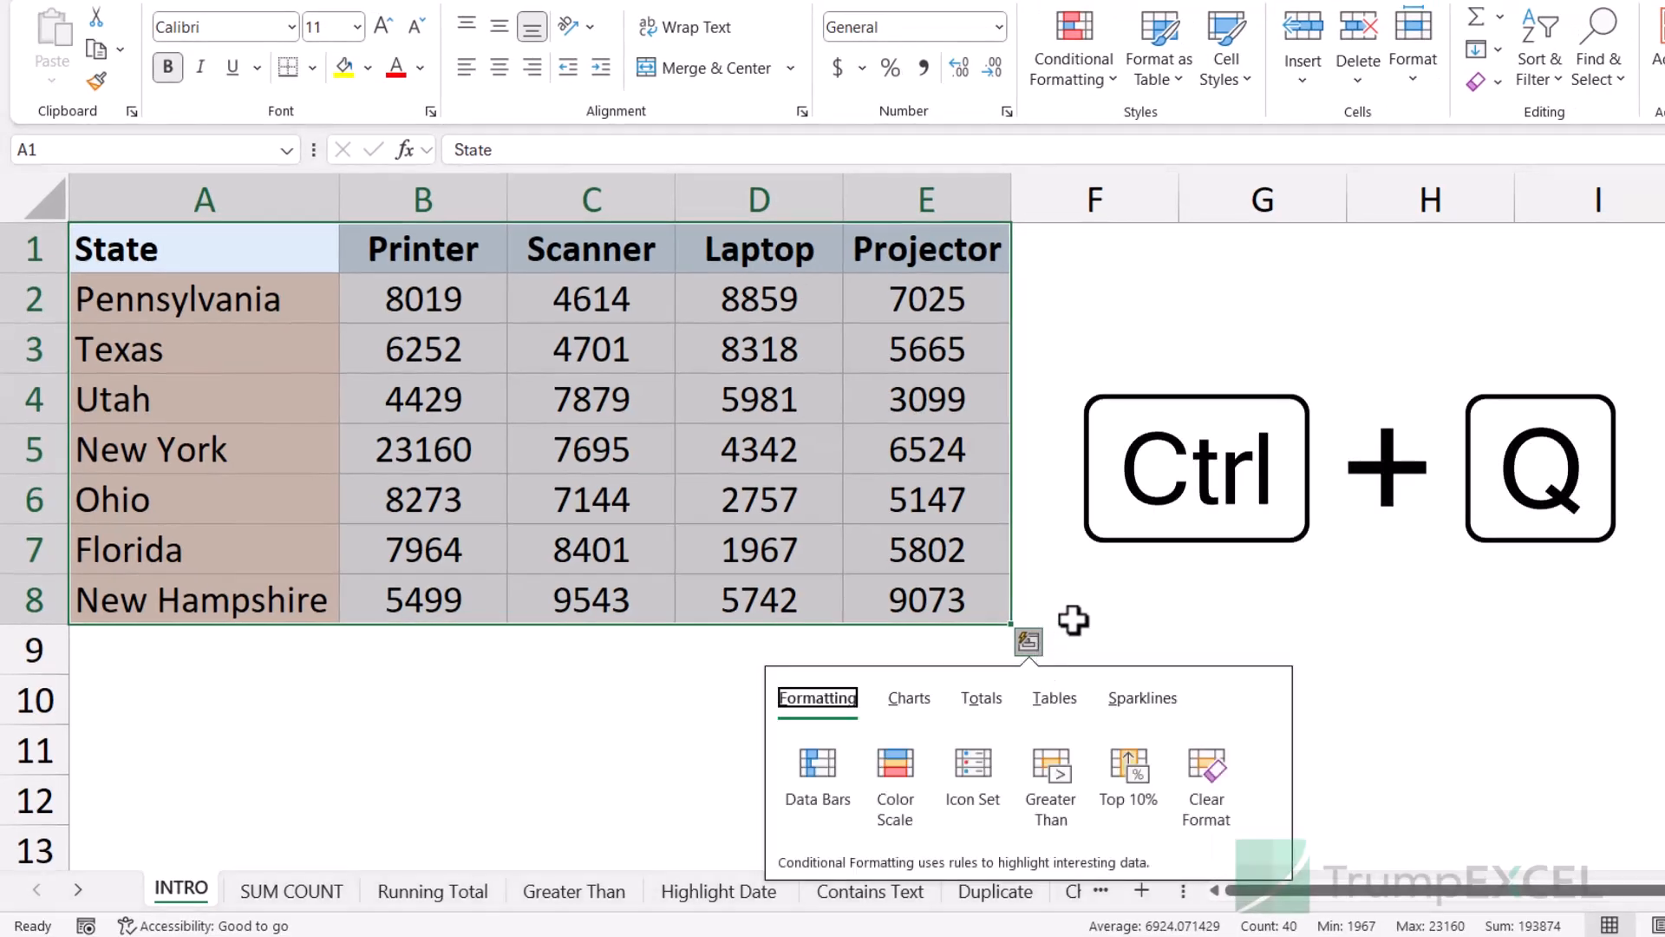
- Open Quick Analysis for A1:E8 on the INTRO sheet and review its Charts, Totals, Tables and Sparklines options
left_click_drag(286, 253, 918, 588)
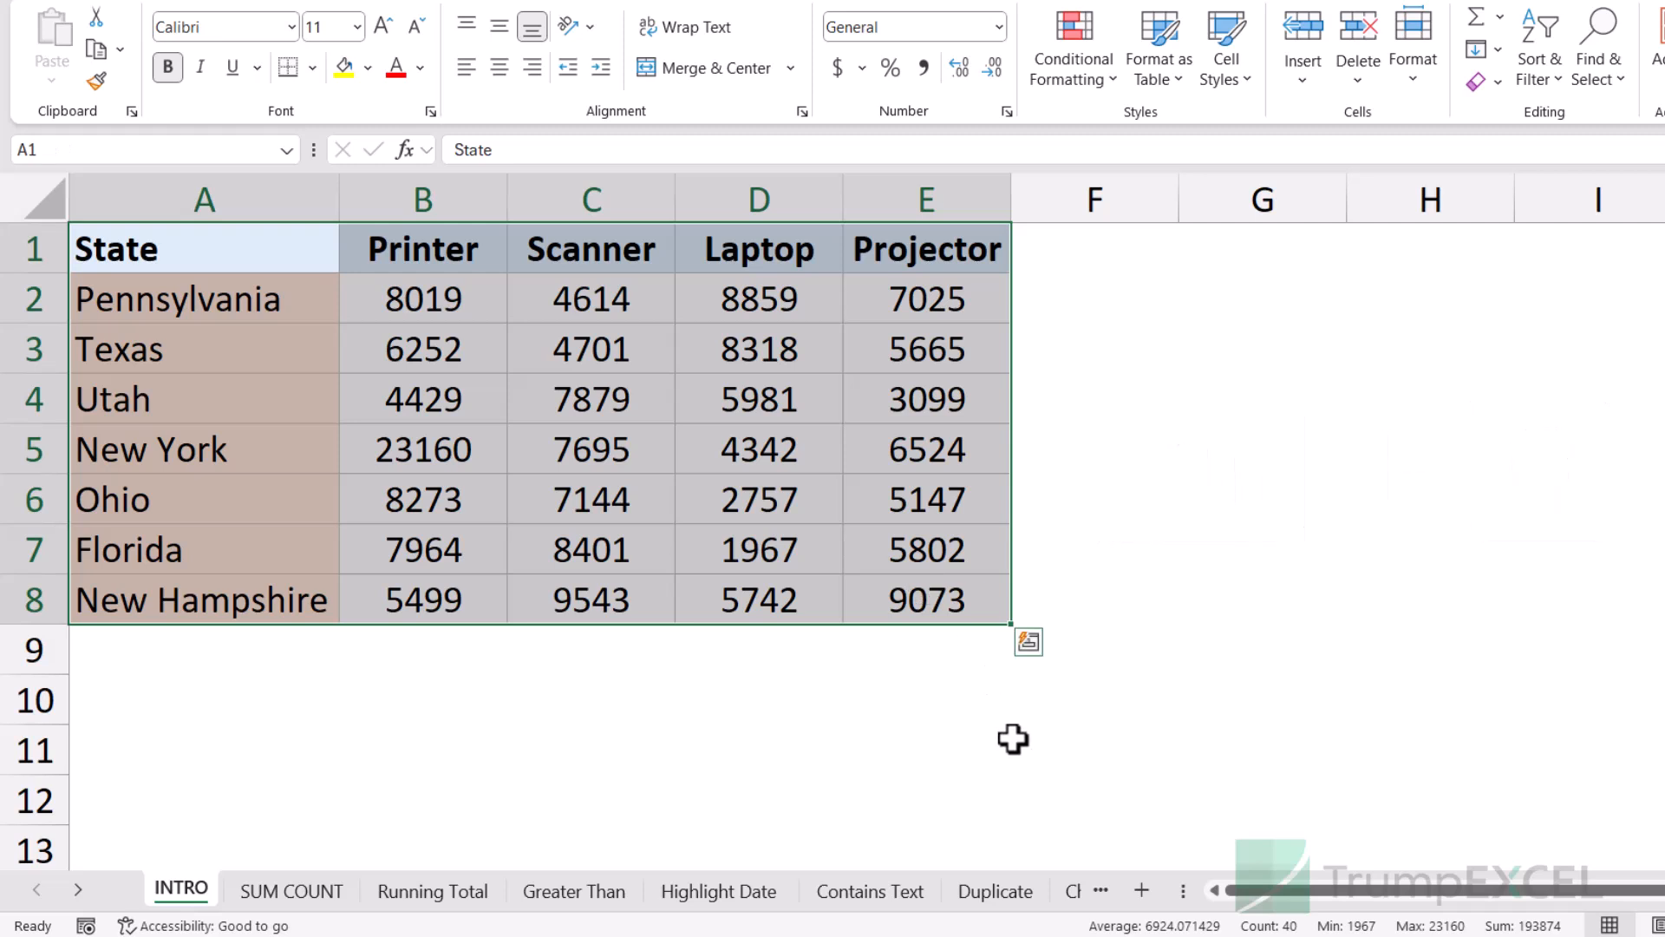
key("ctrl+q")
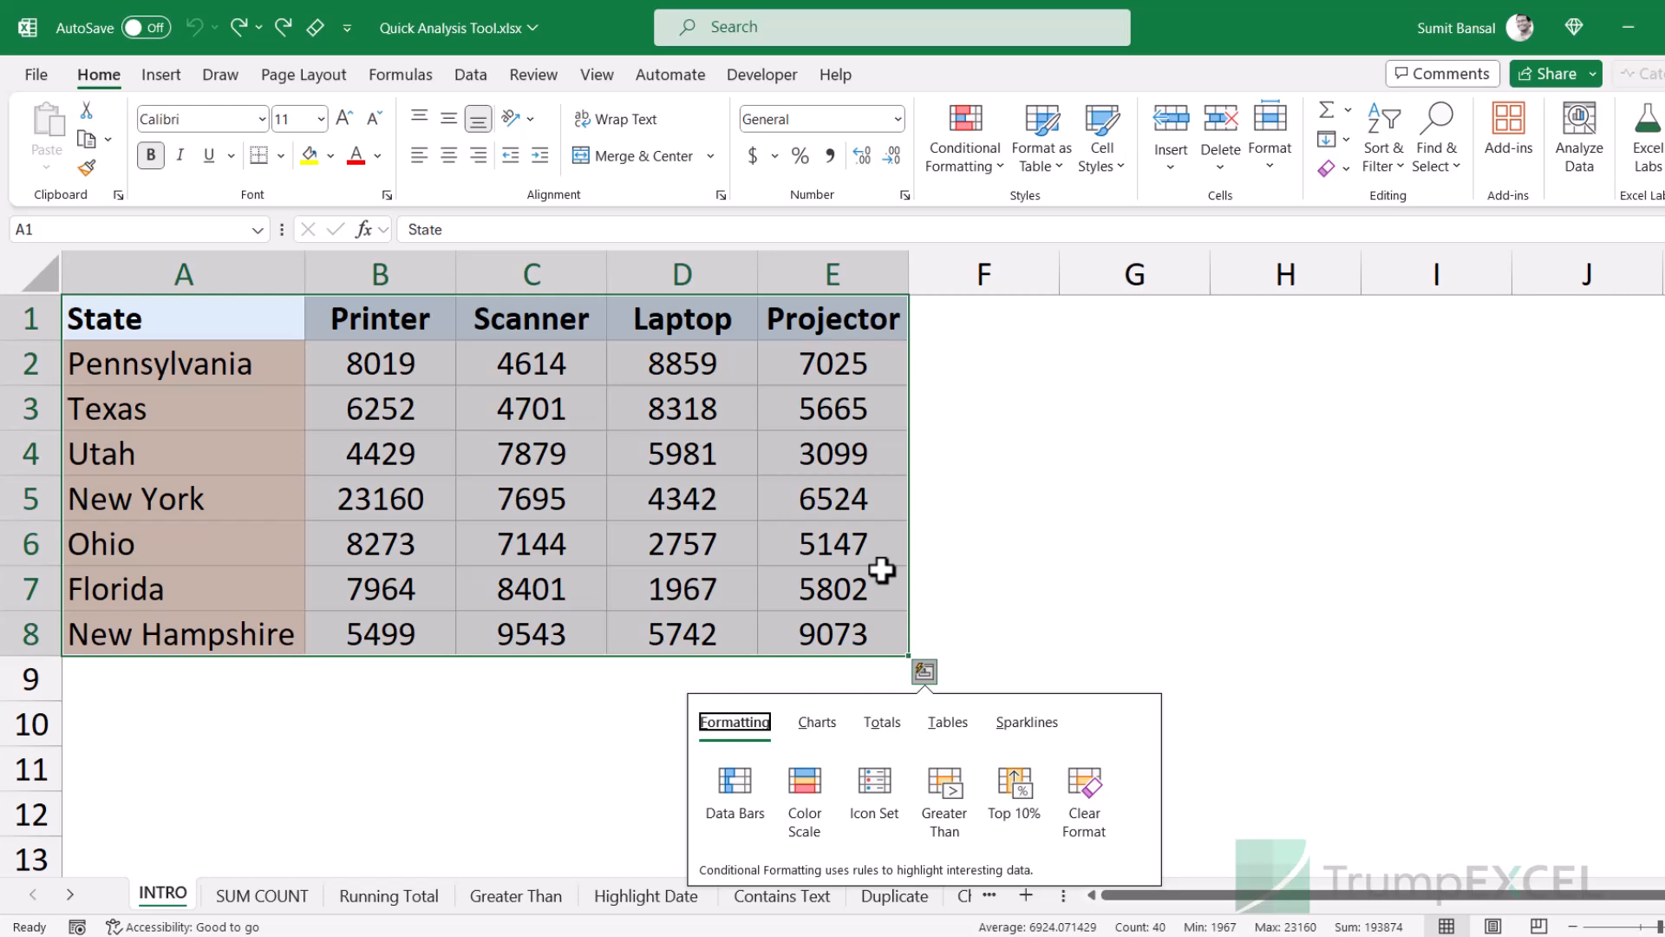
left_click(817, 727)
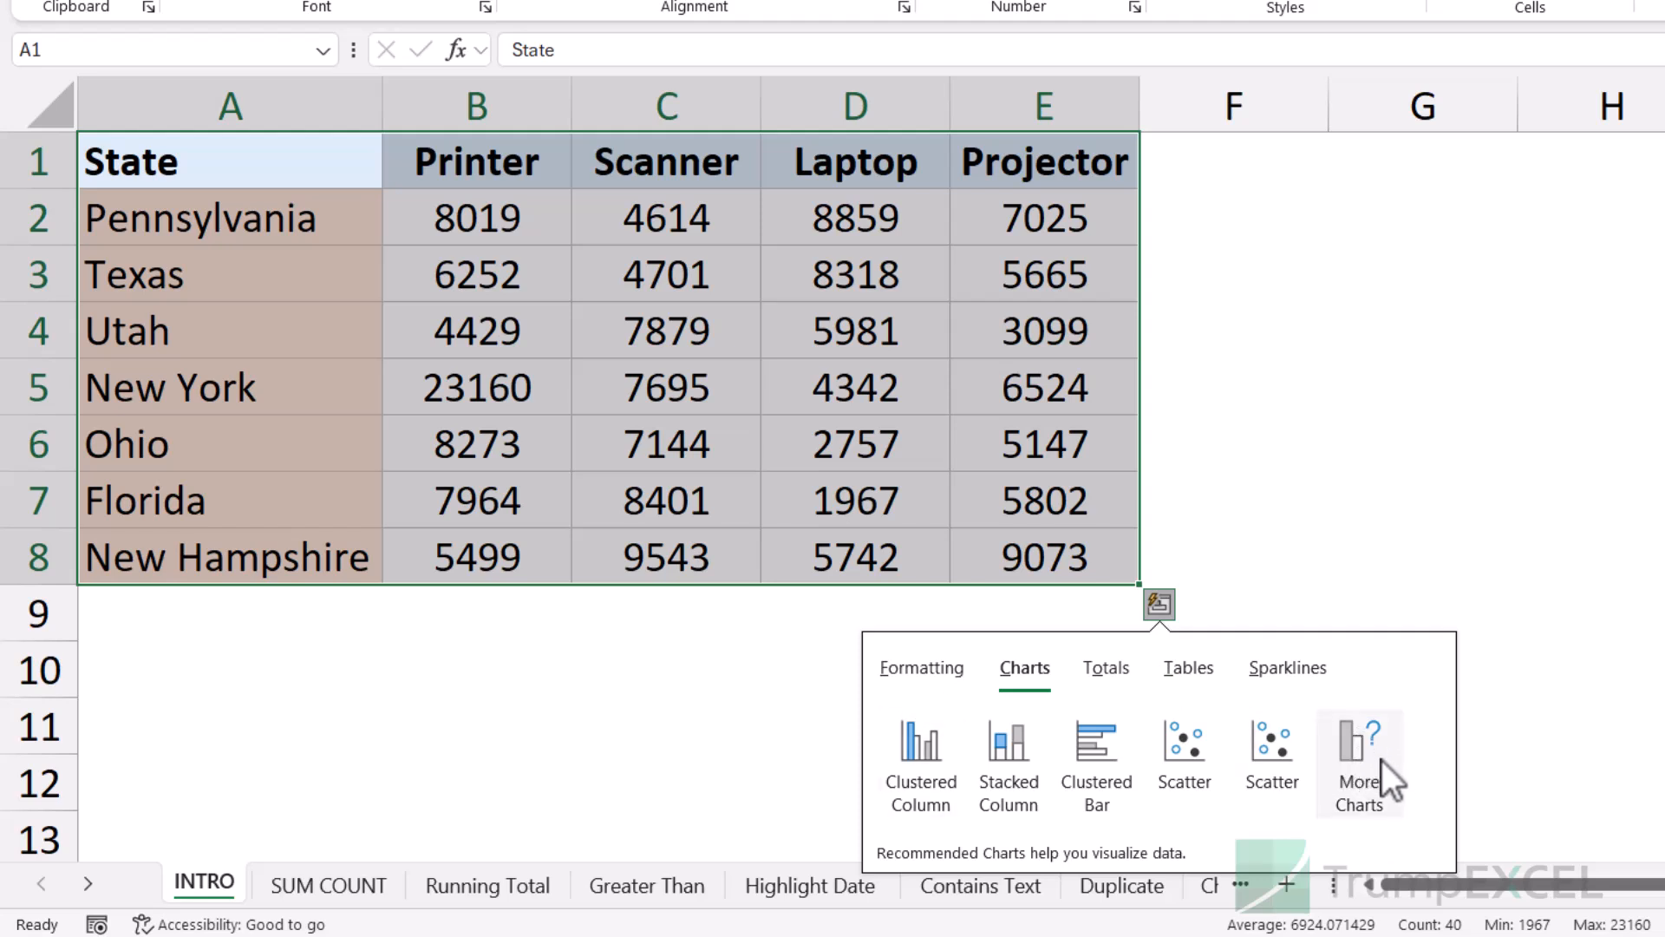
left_click(1122, 675)
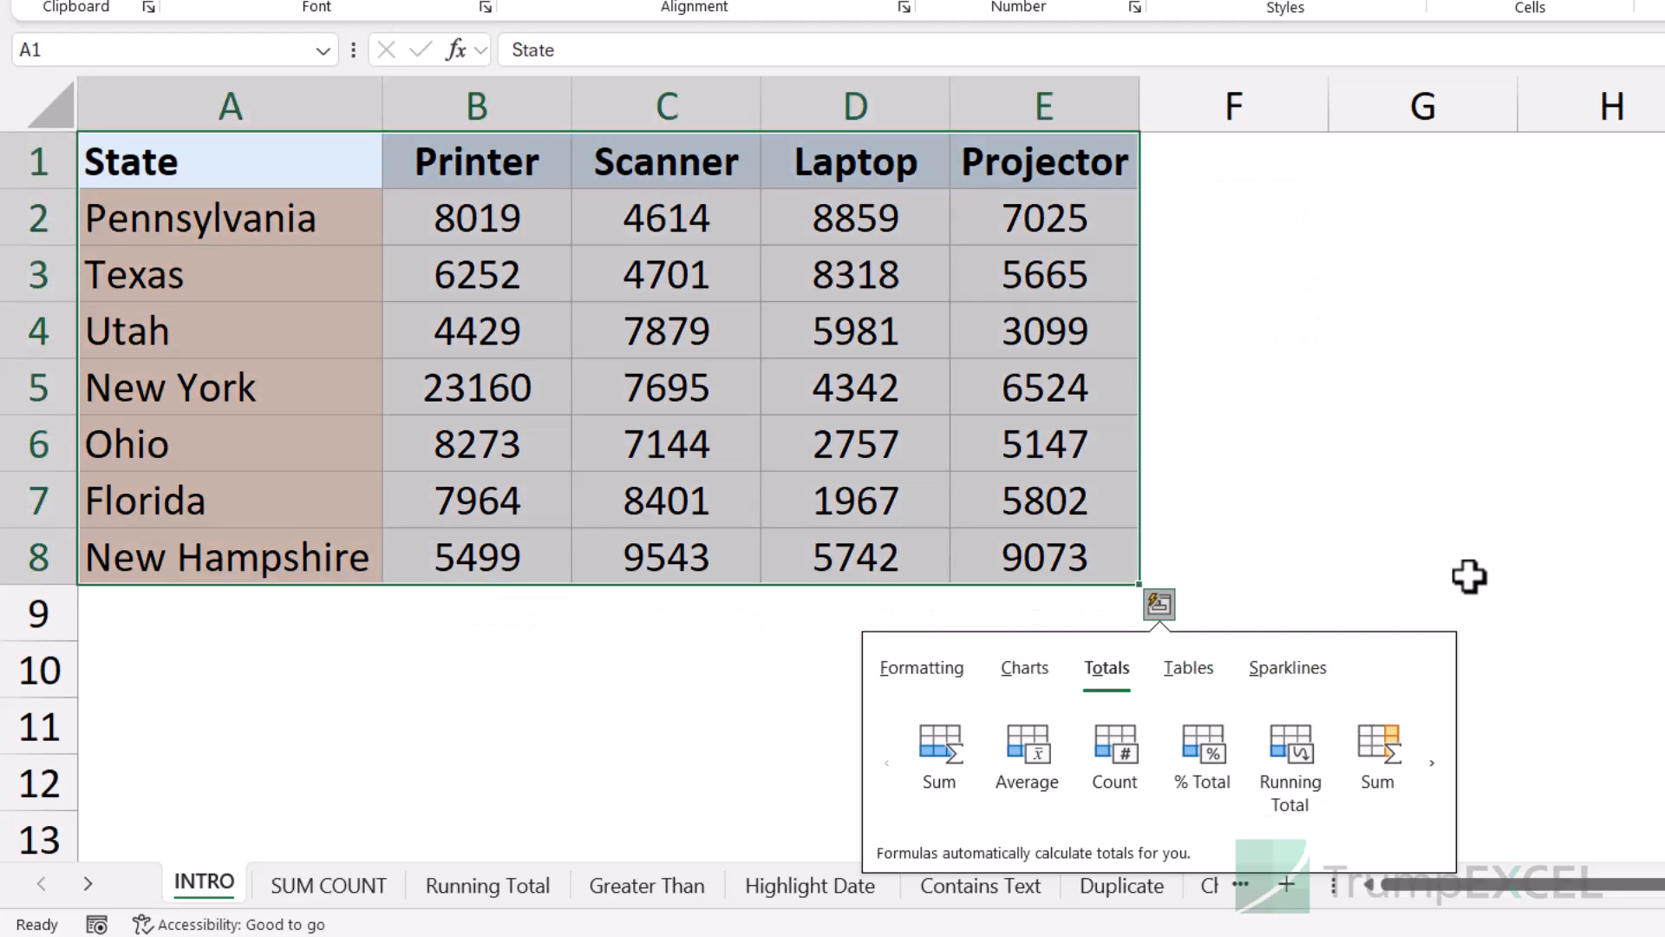
left_click(1195, 674)
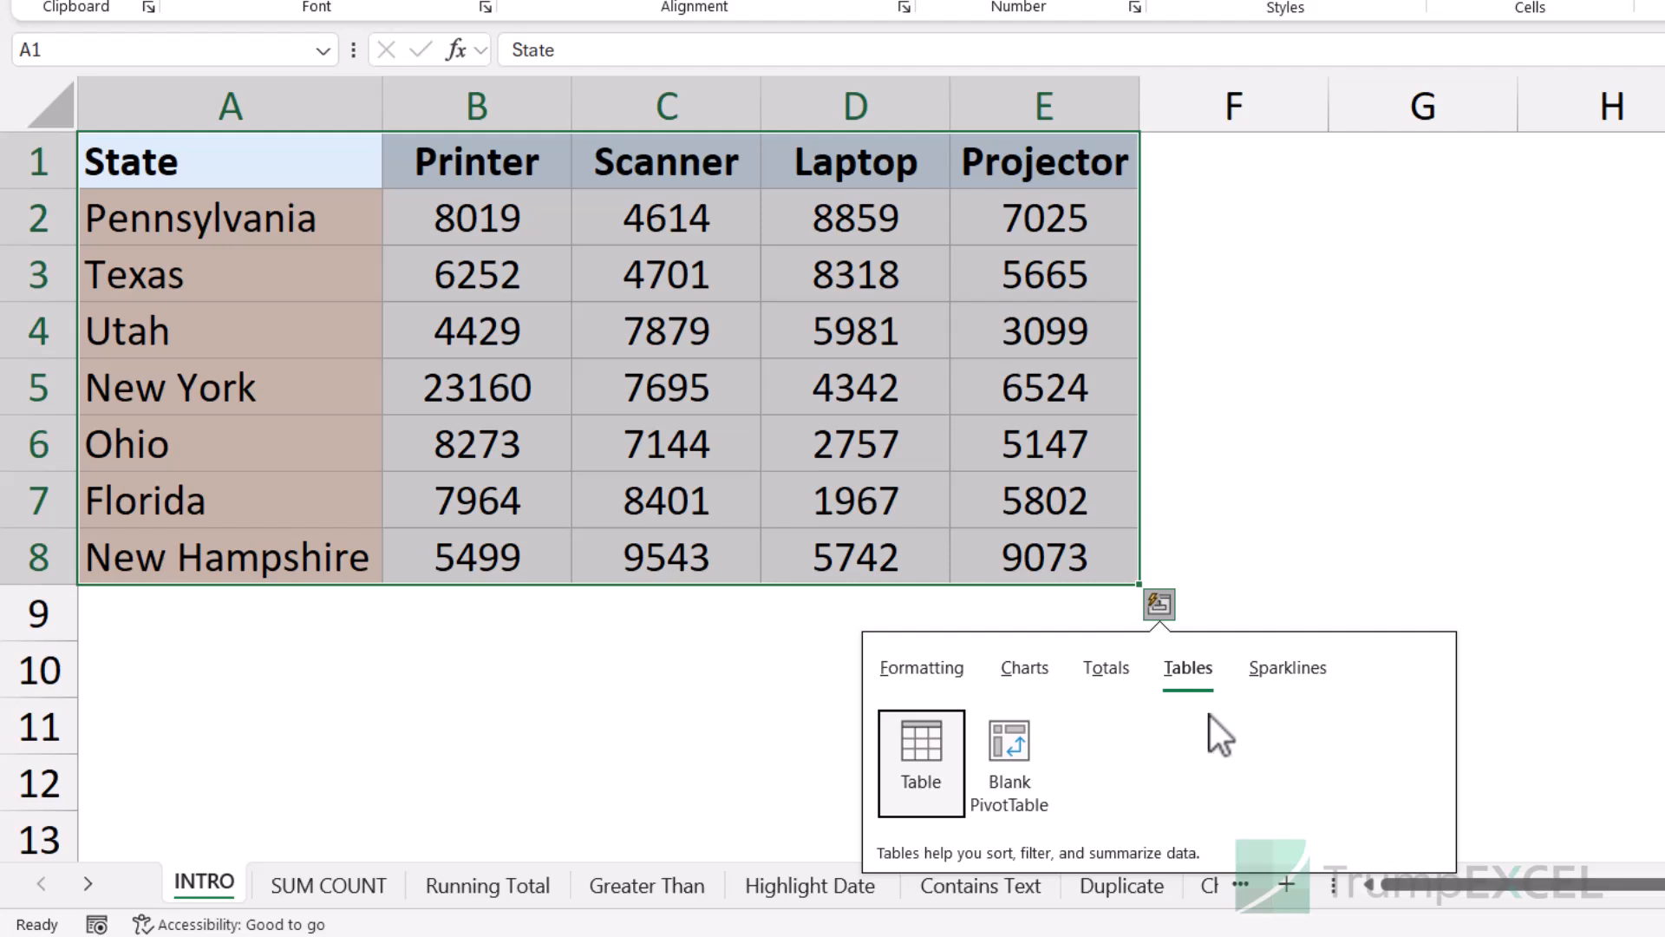
left_click(1288, 679)
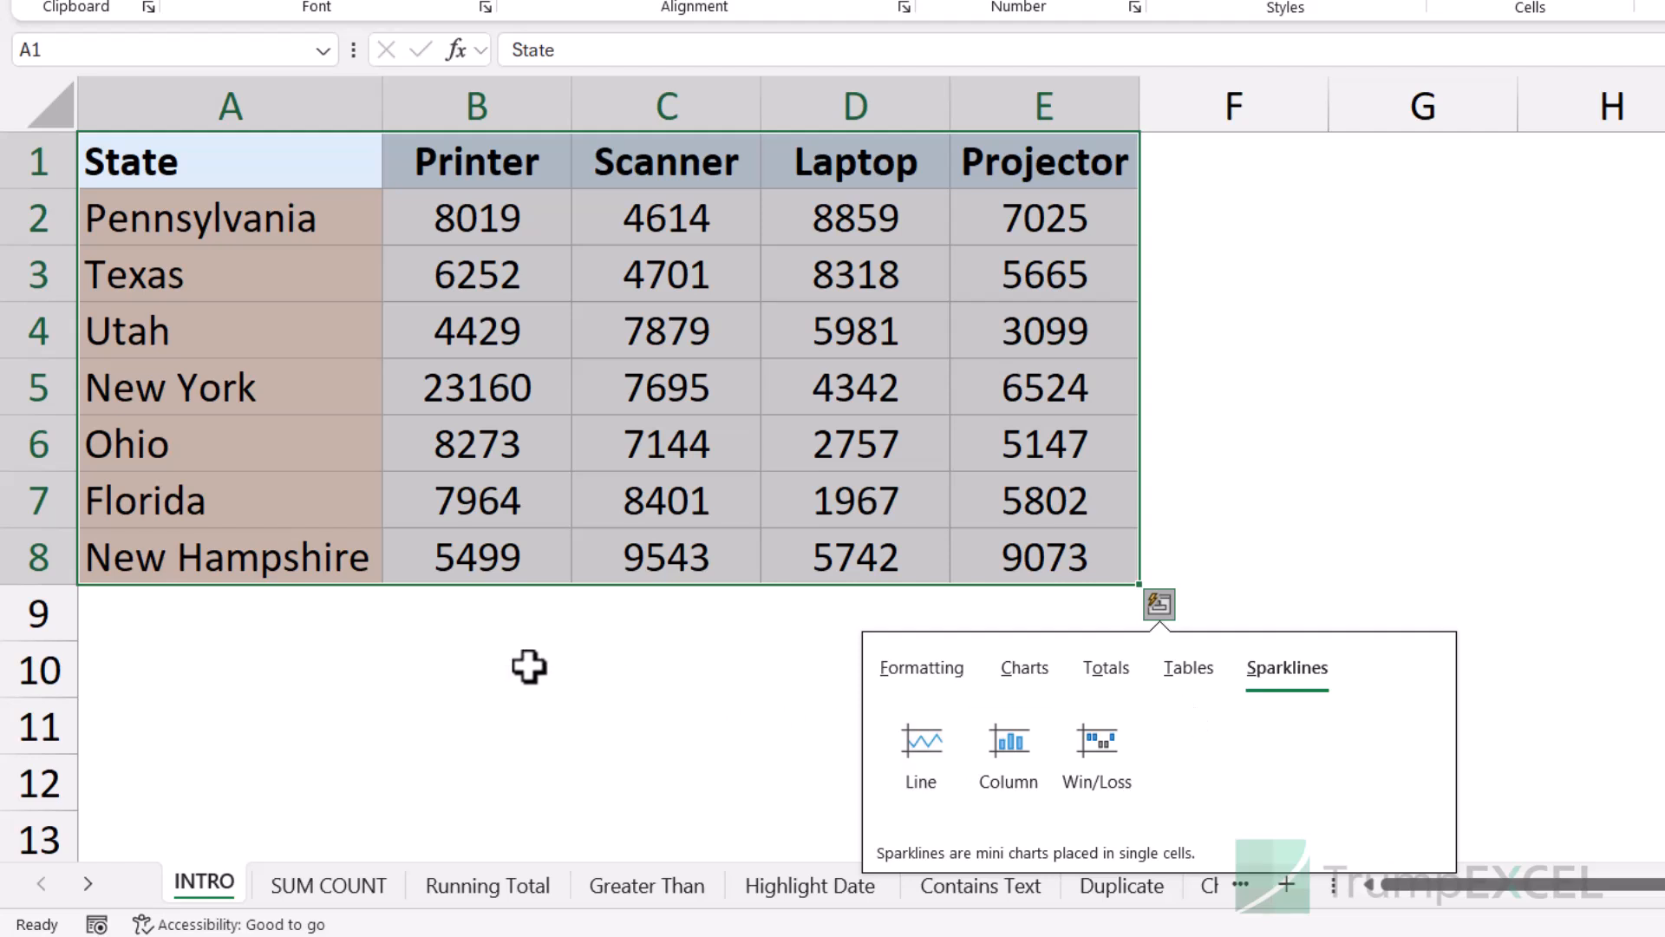
- On the SUM COUNT sheet, select A1:E8 and preview the row and column totals offered by Quick Analysis
left_click(334, 898)
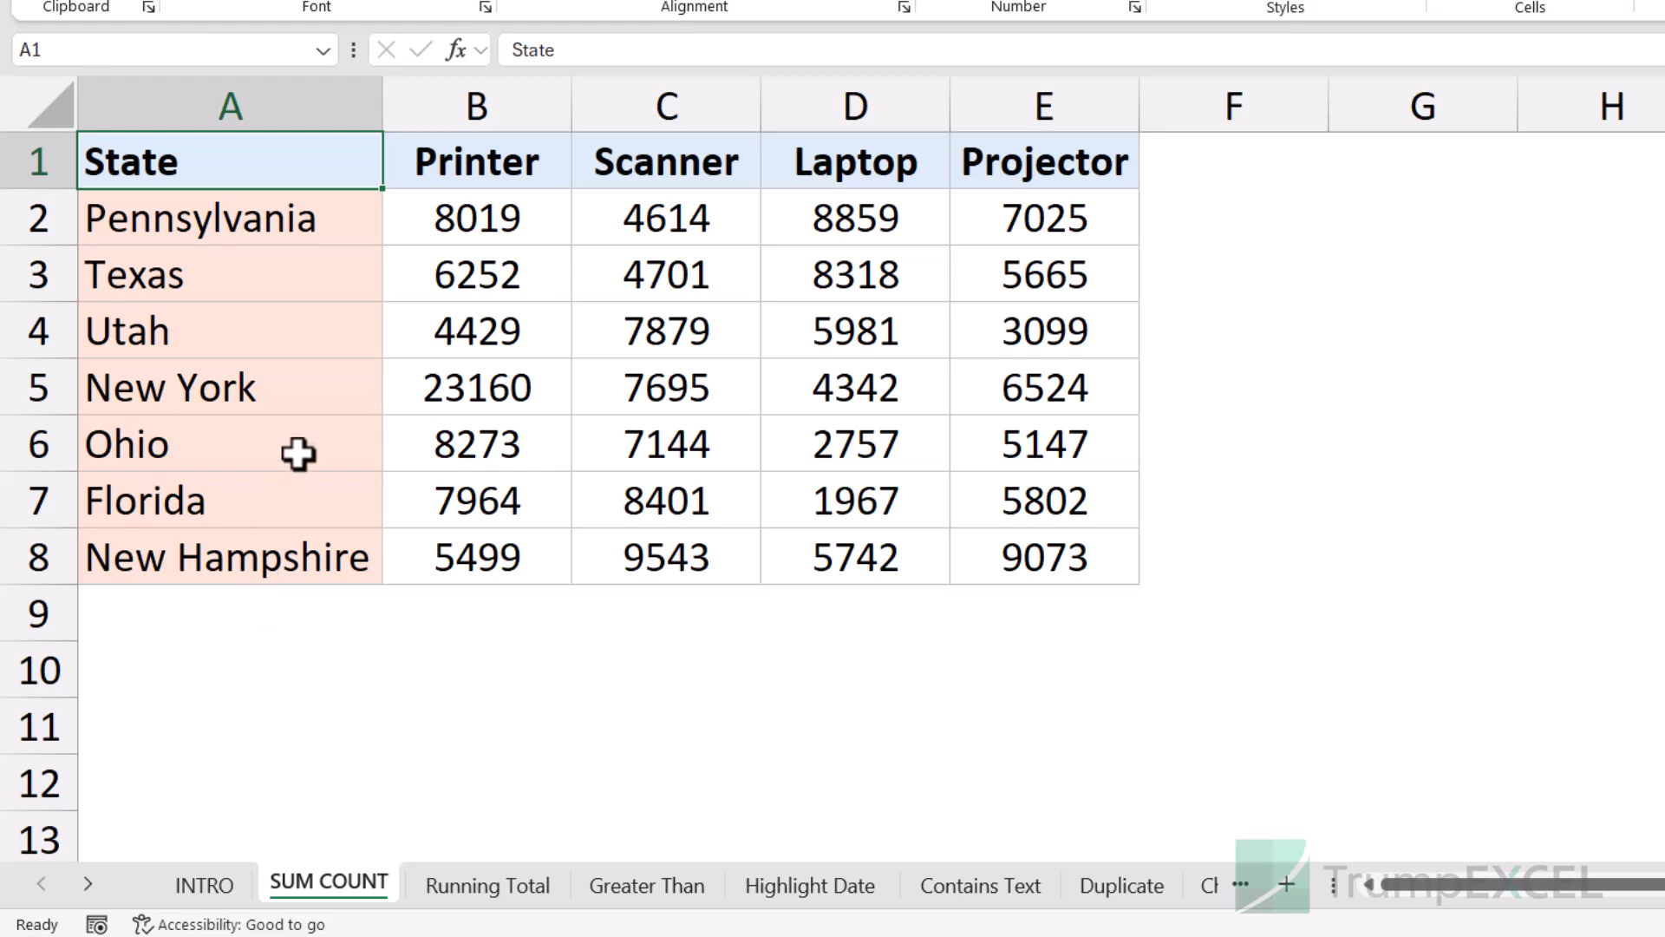
left_click_drag(294, 167, 1032, 560)
left_click(1171, 609)
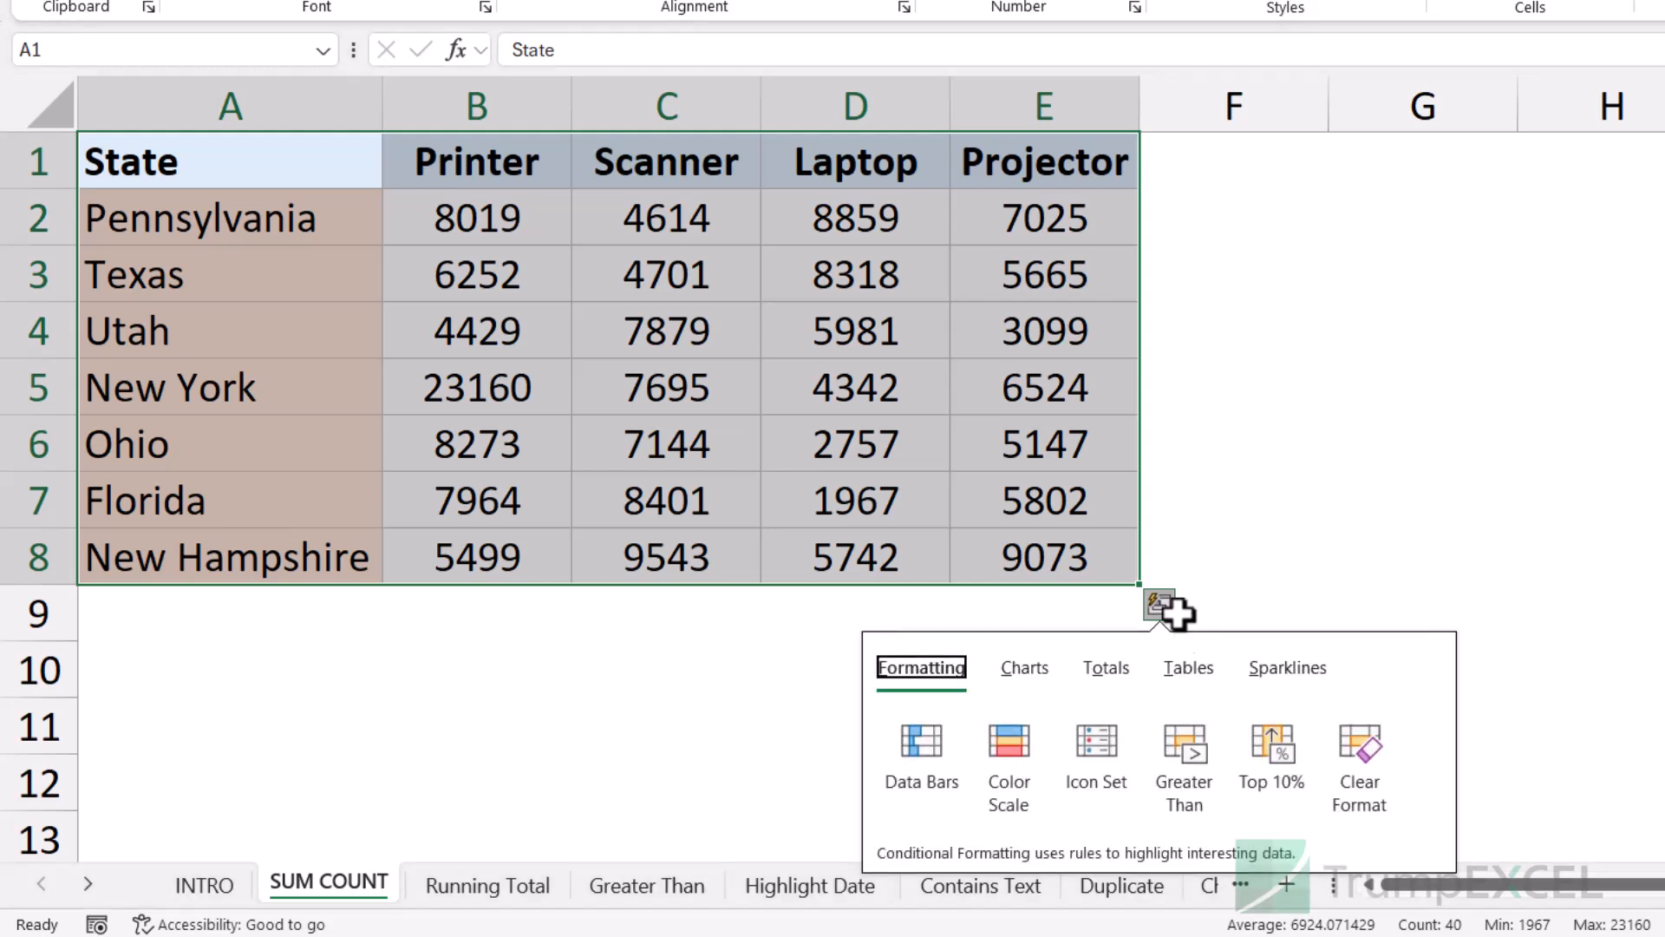
left_click(1116, 670)
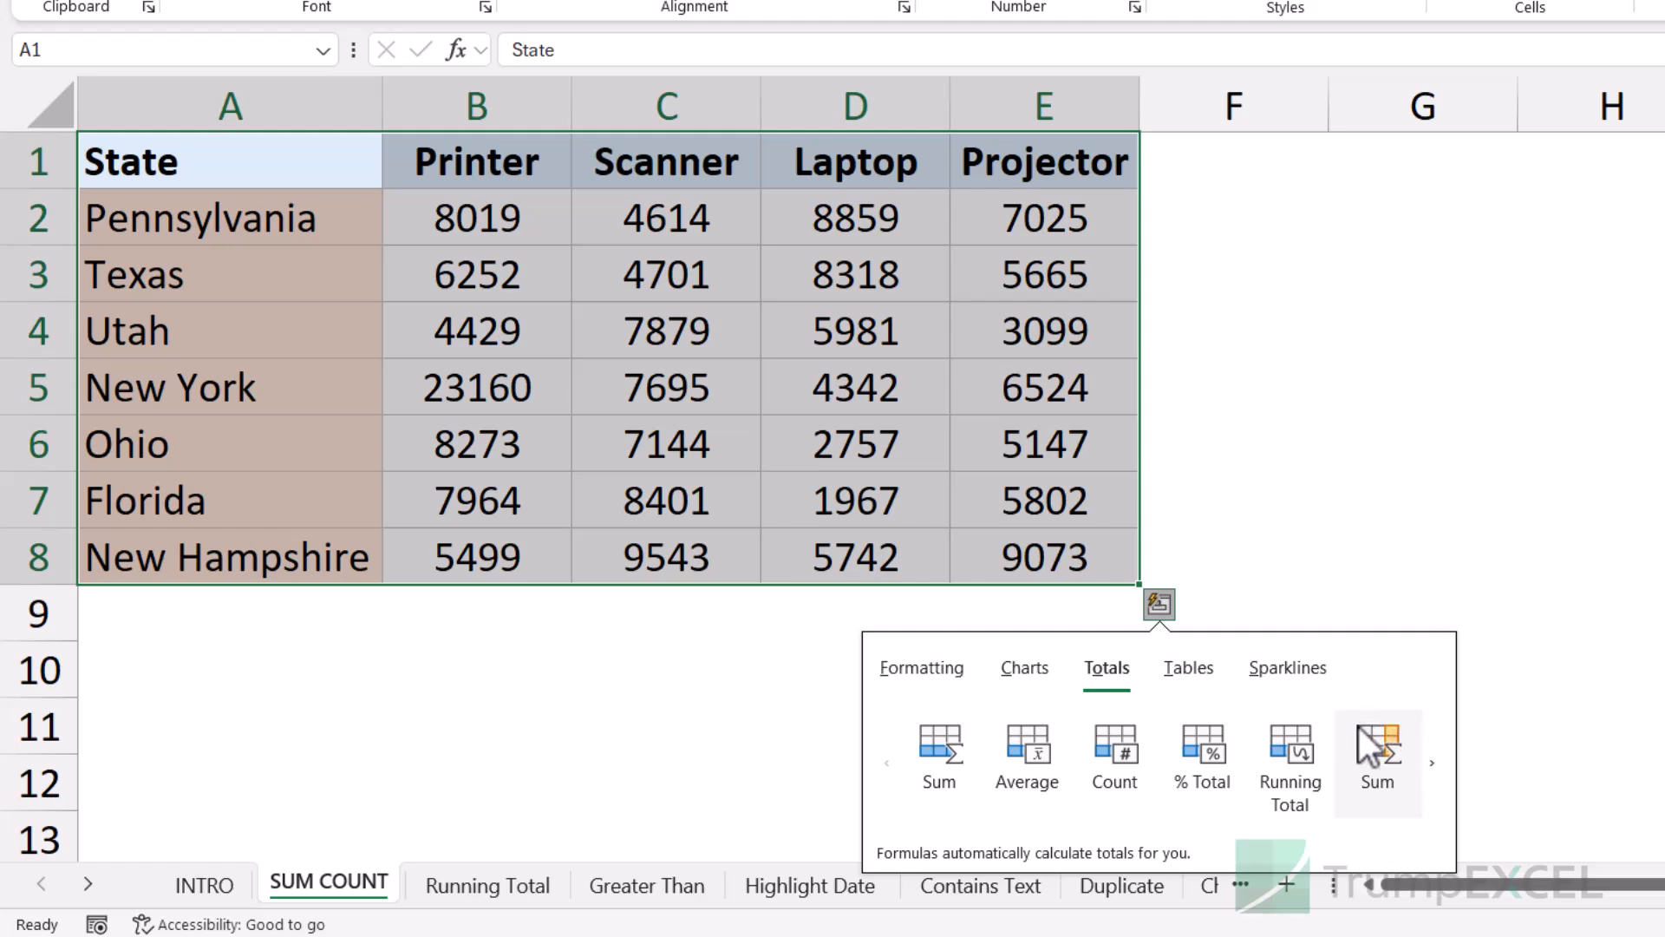
left_click(1434, 773)
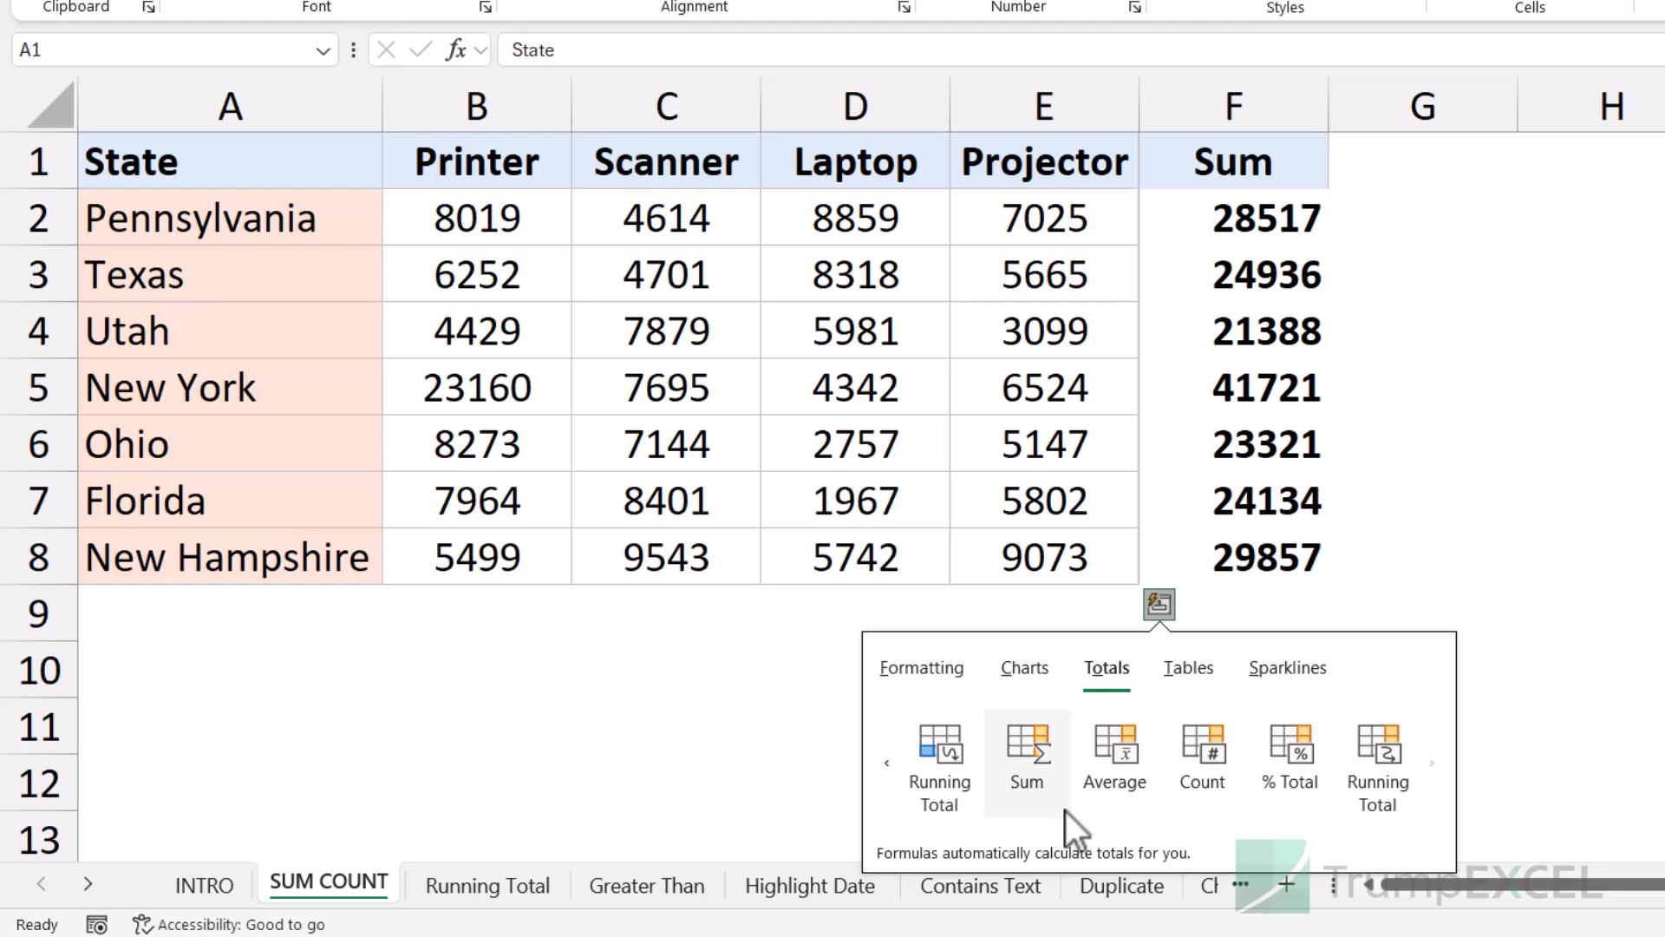
left_click(886, 765)
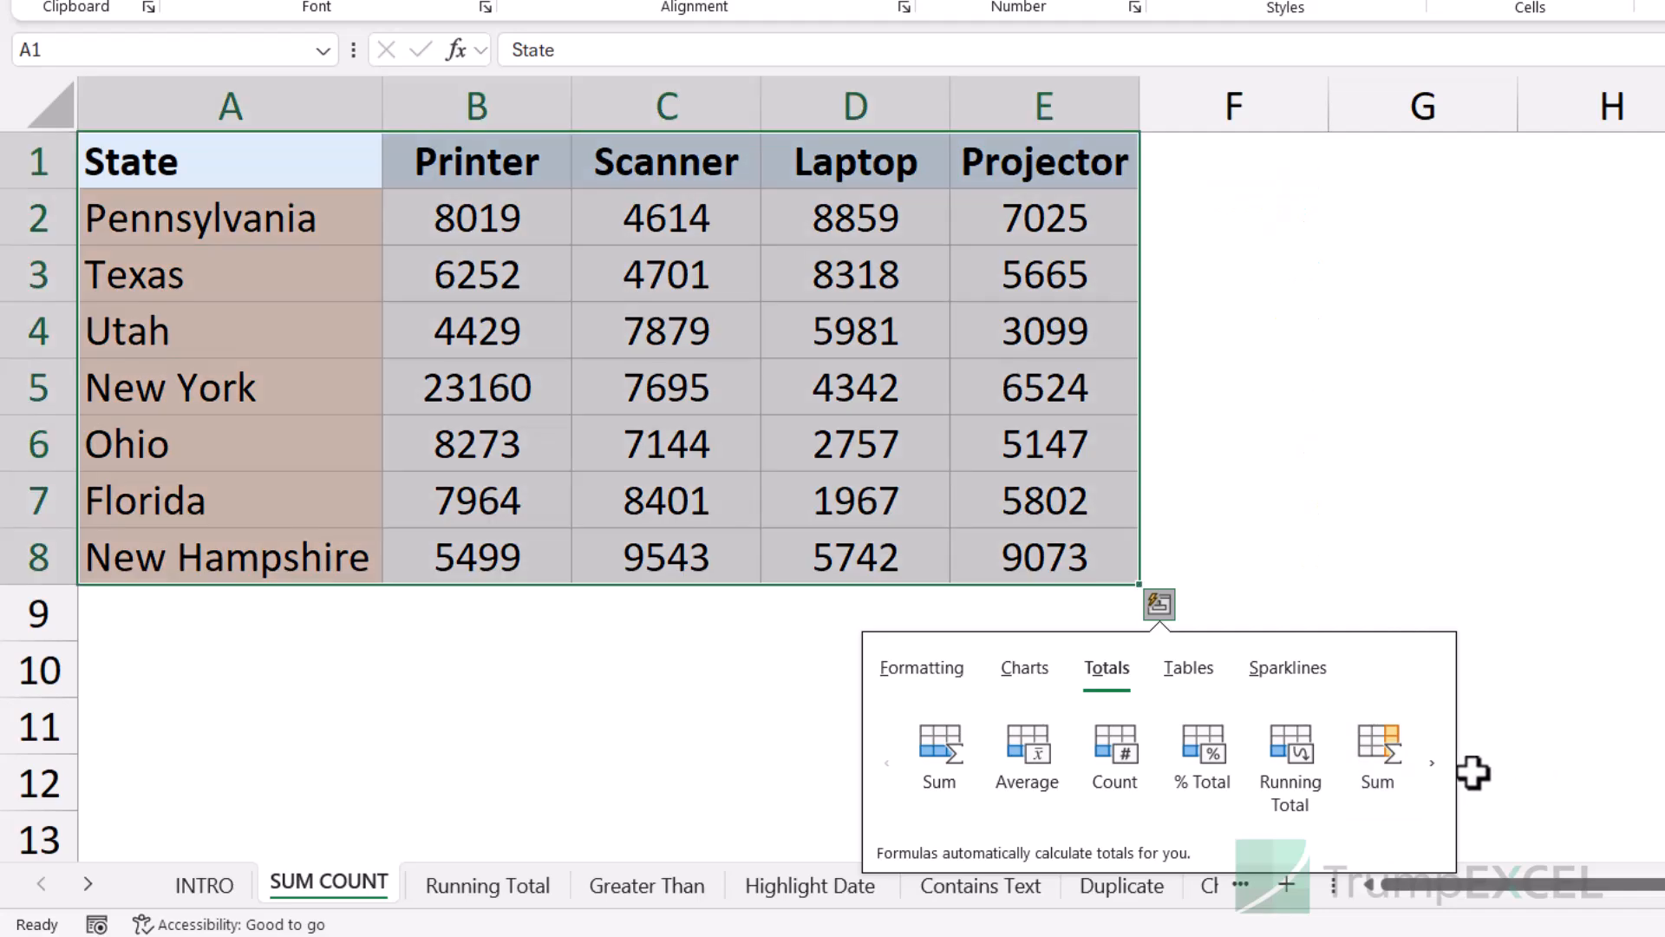
left_click(1435, 768)
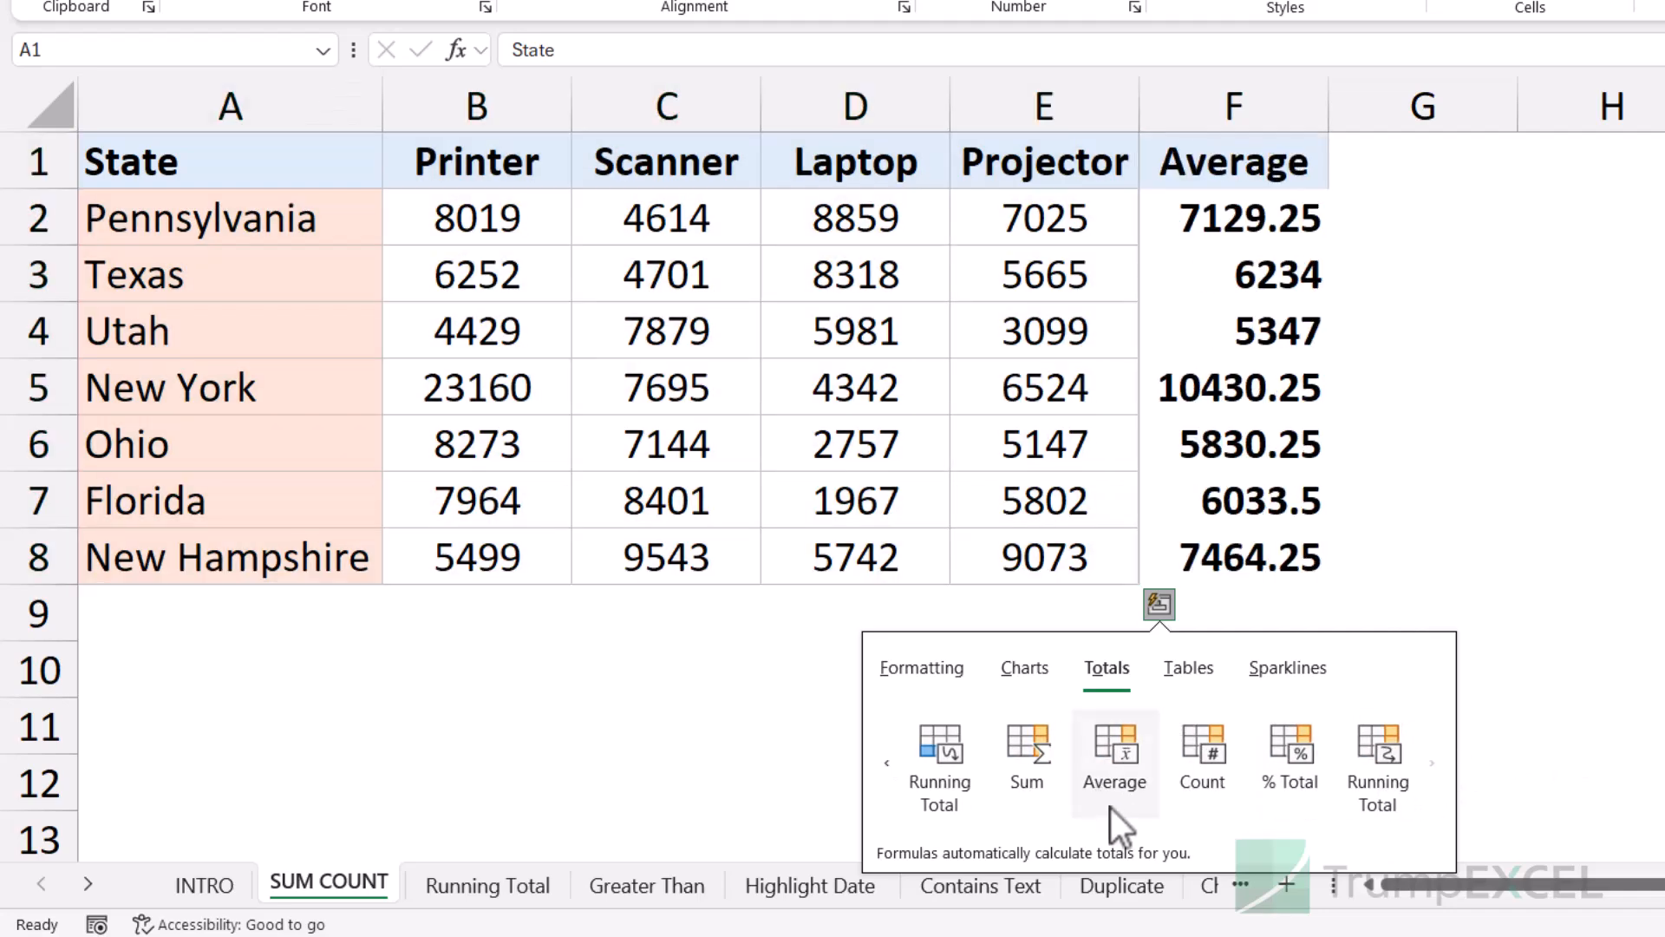
left_click(888, 767)
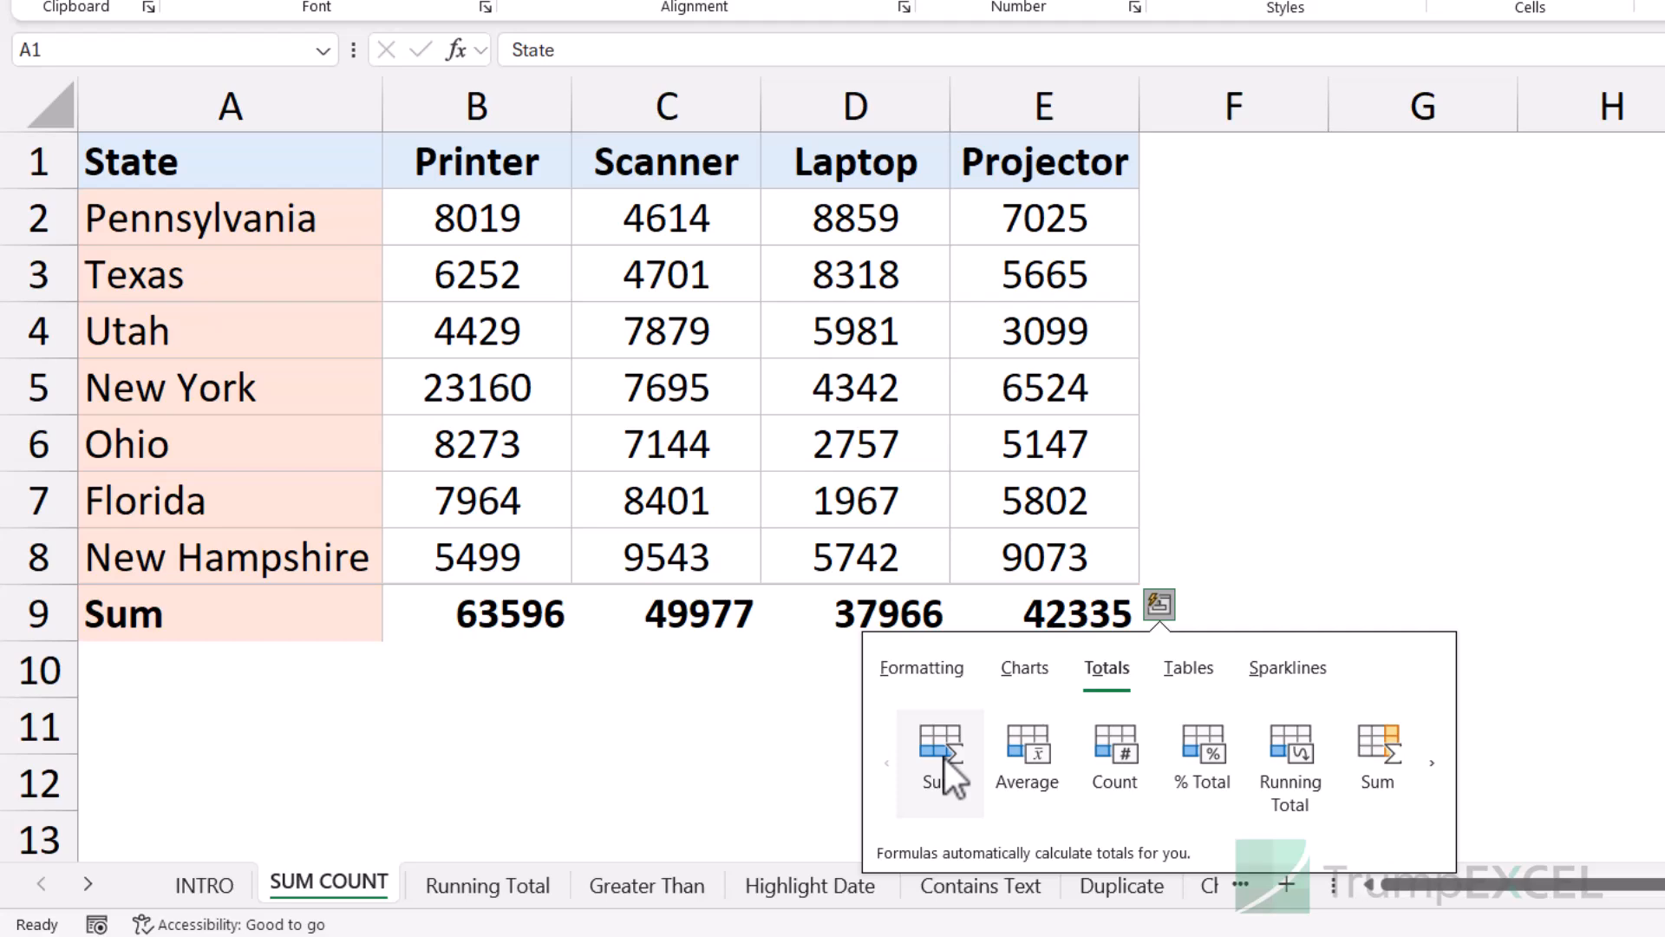
- Try a Sum row below the table, inspecting the formula in B9, and undo it
left_click(944, 758)
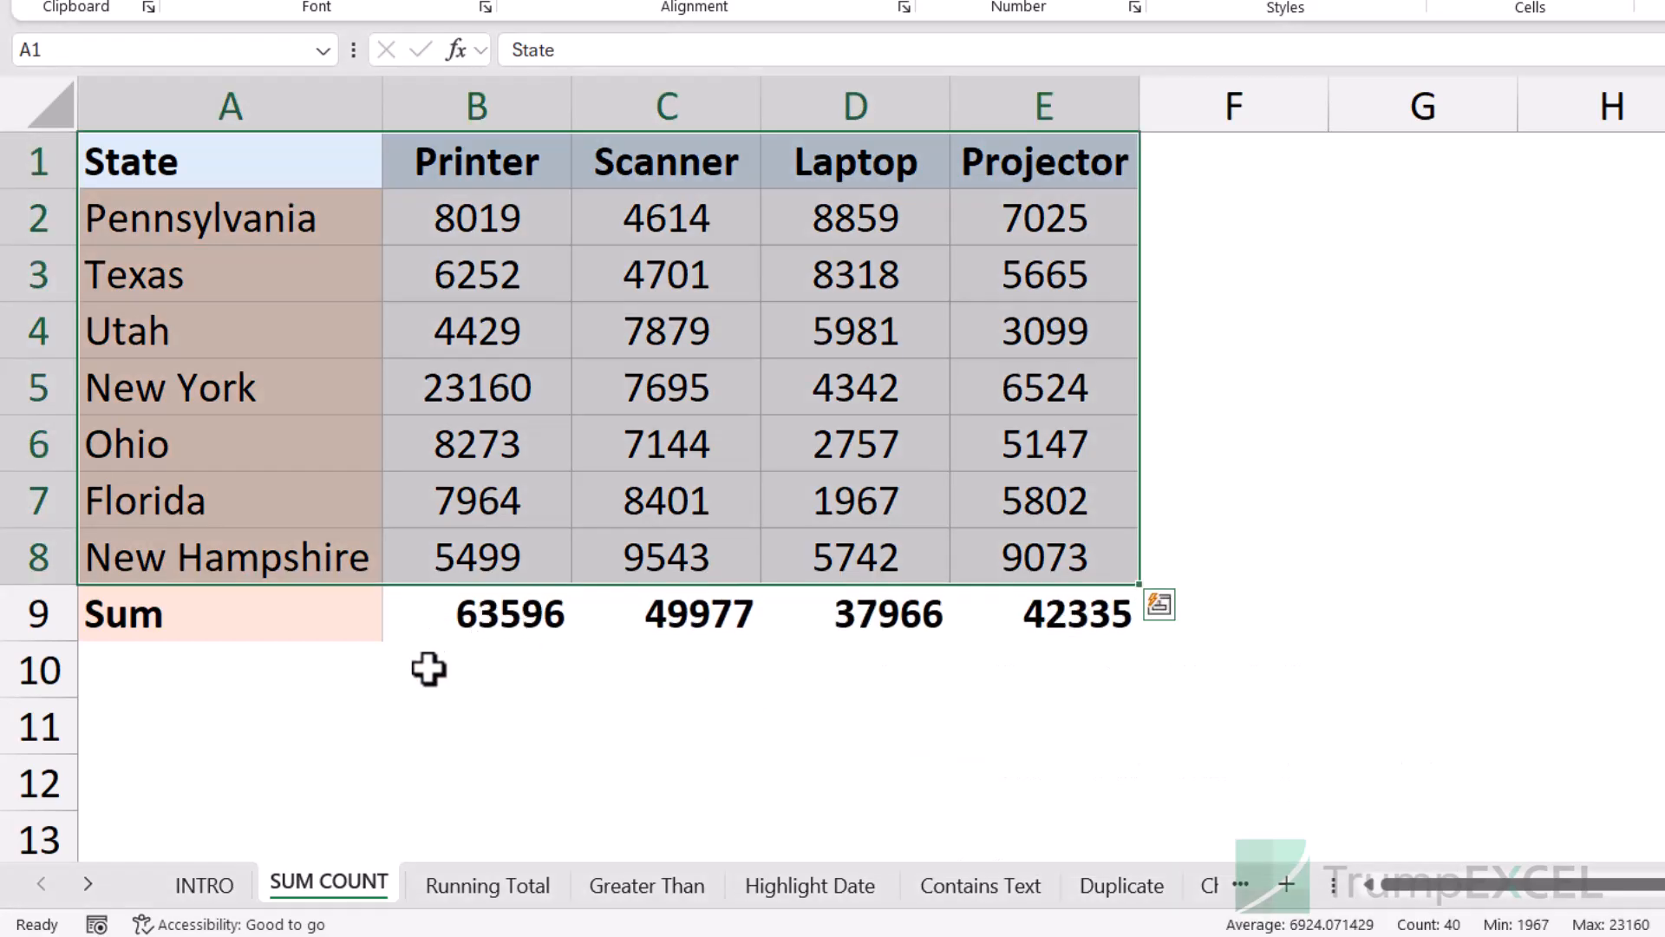
left_click(480, 619)
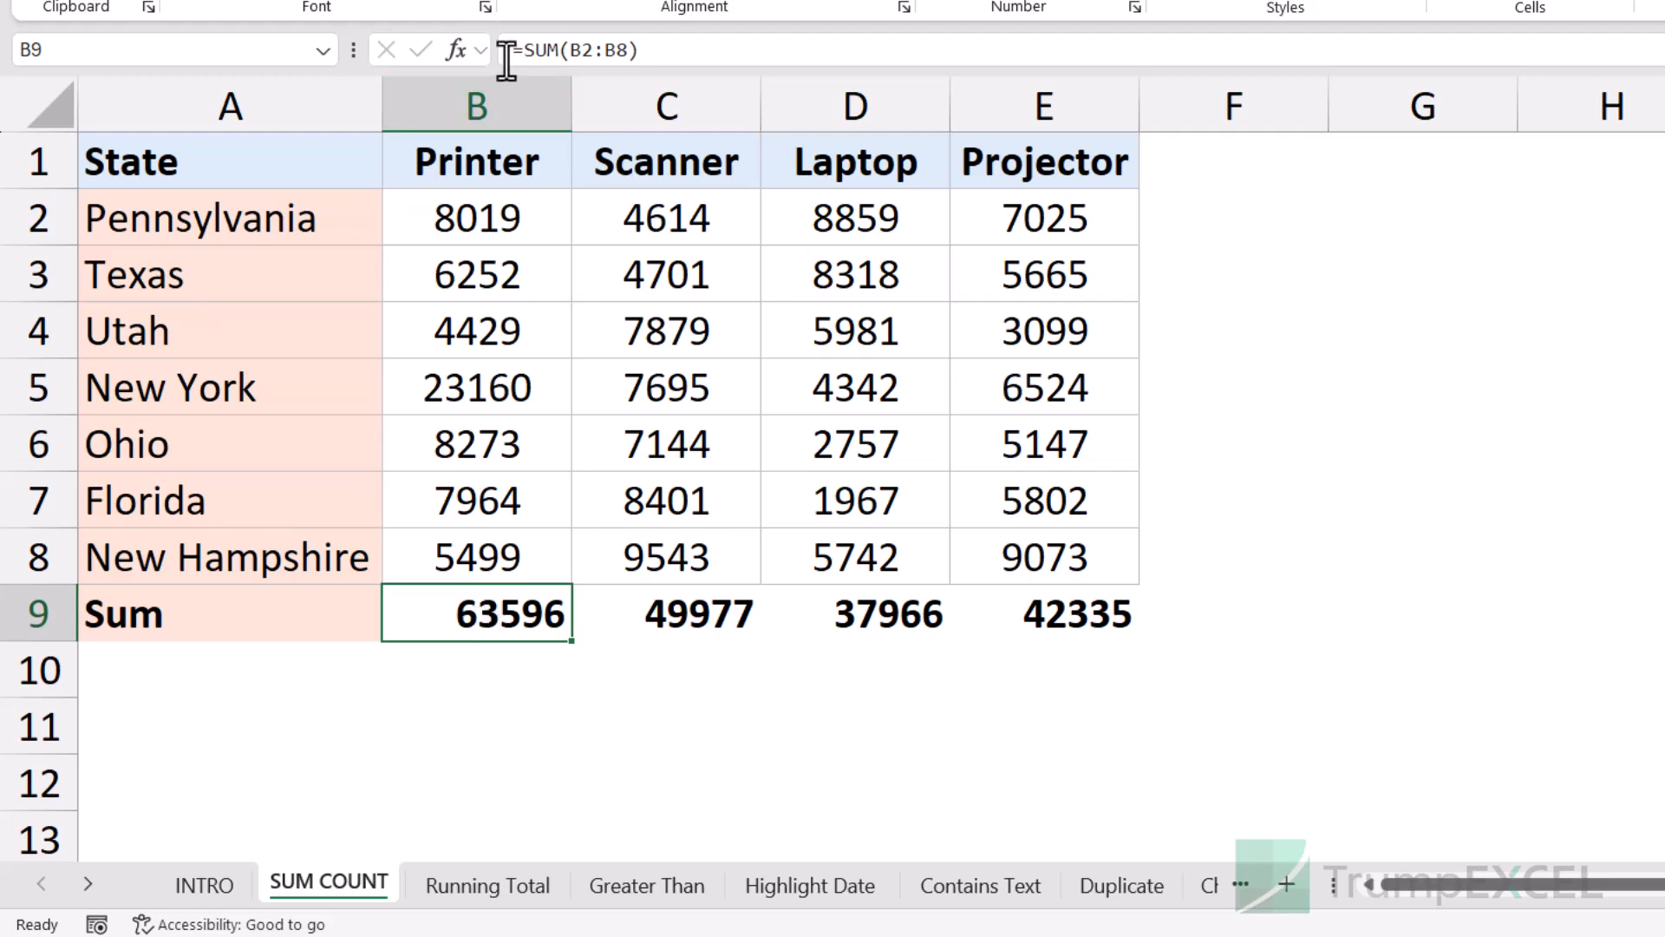
left_click_drag(510, 50, 669, 54)
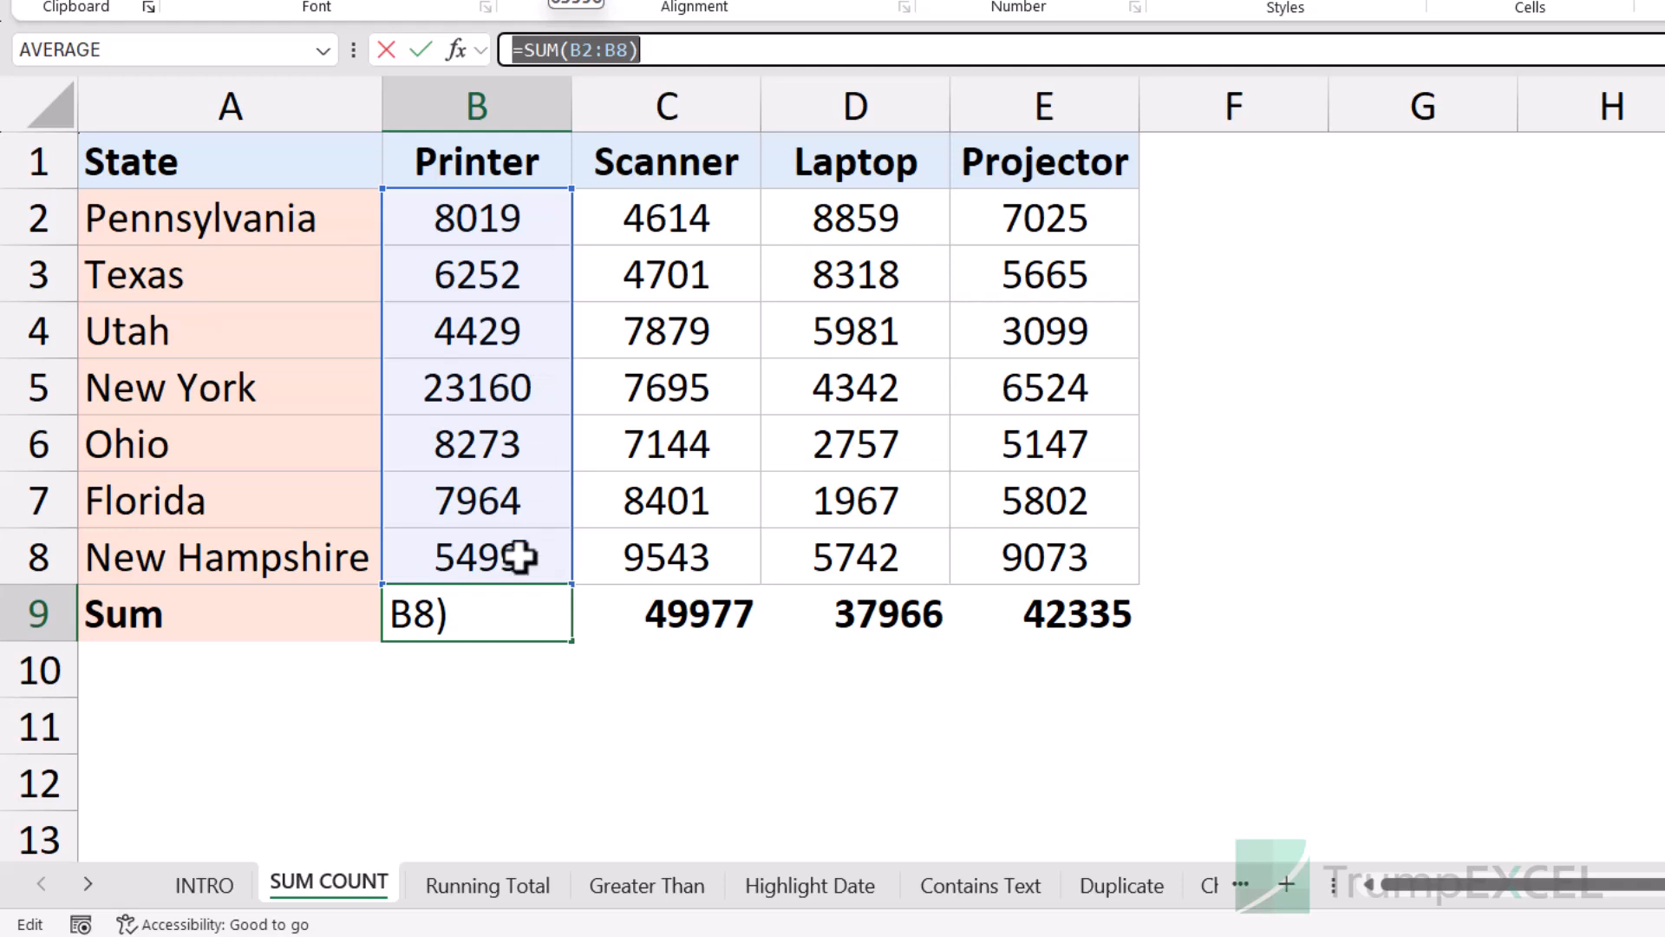
key("Escape")
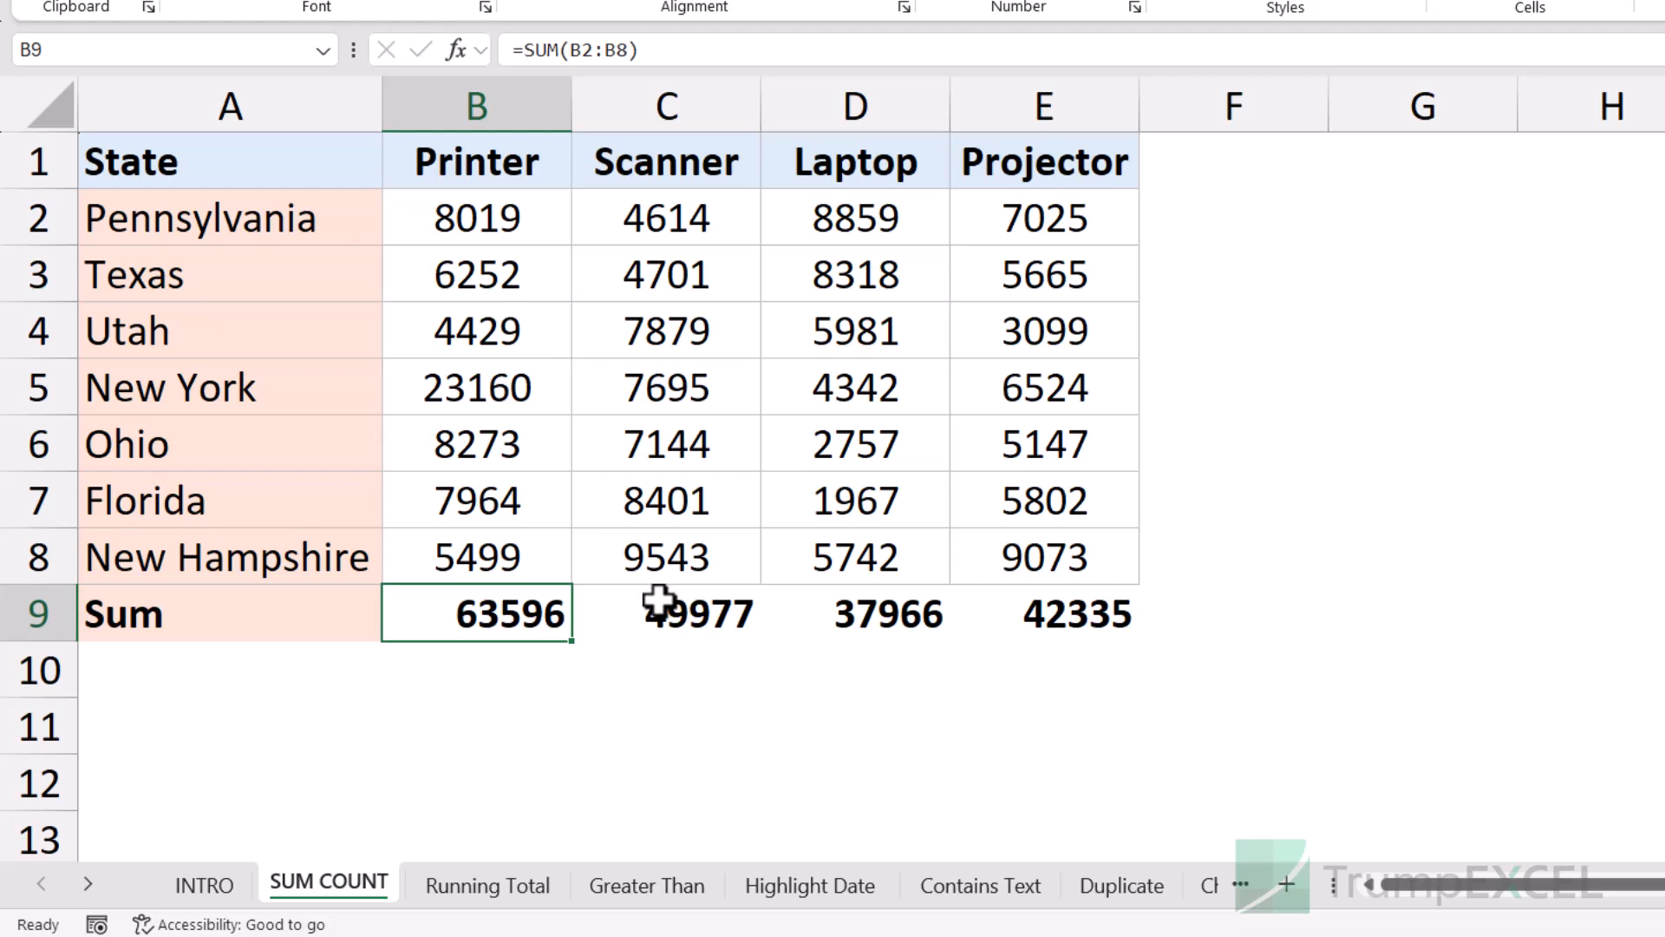
key("ctrl+z")
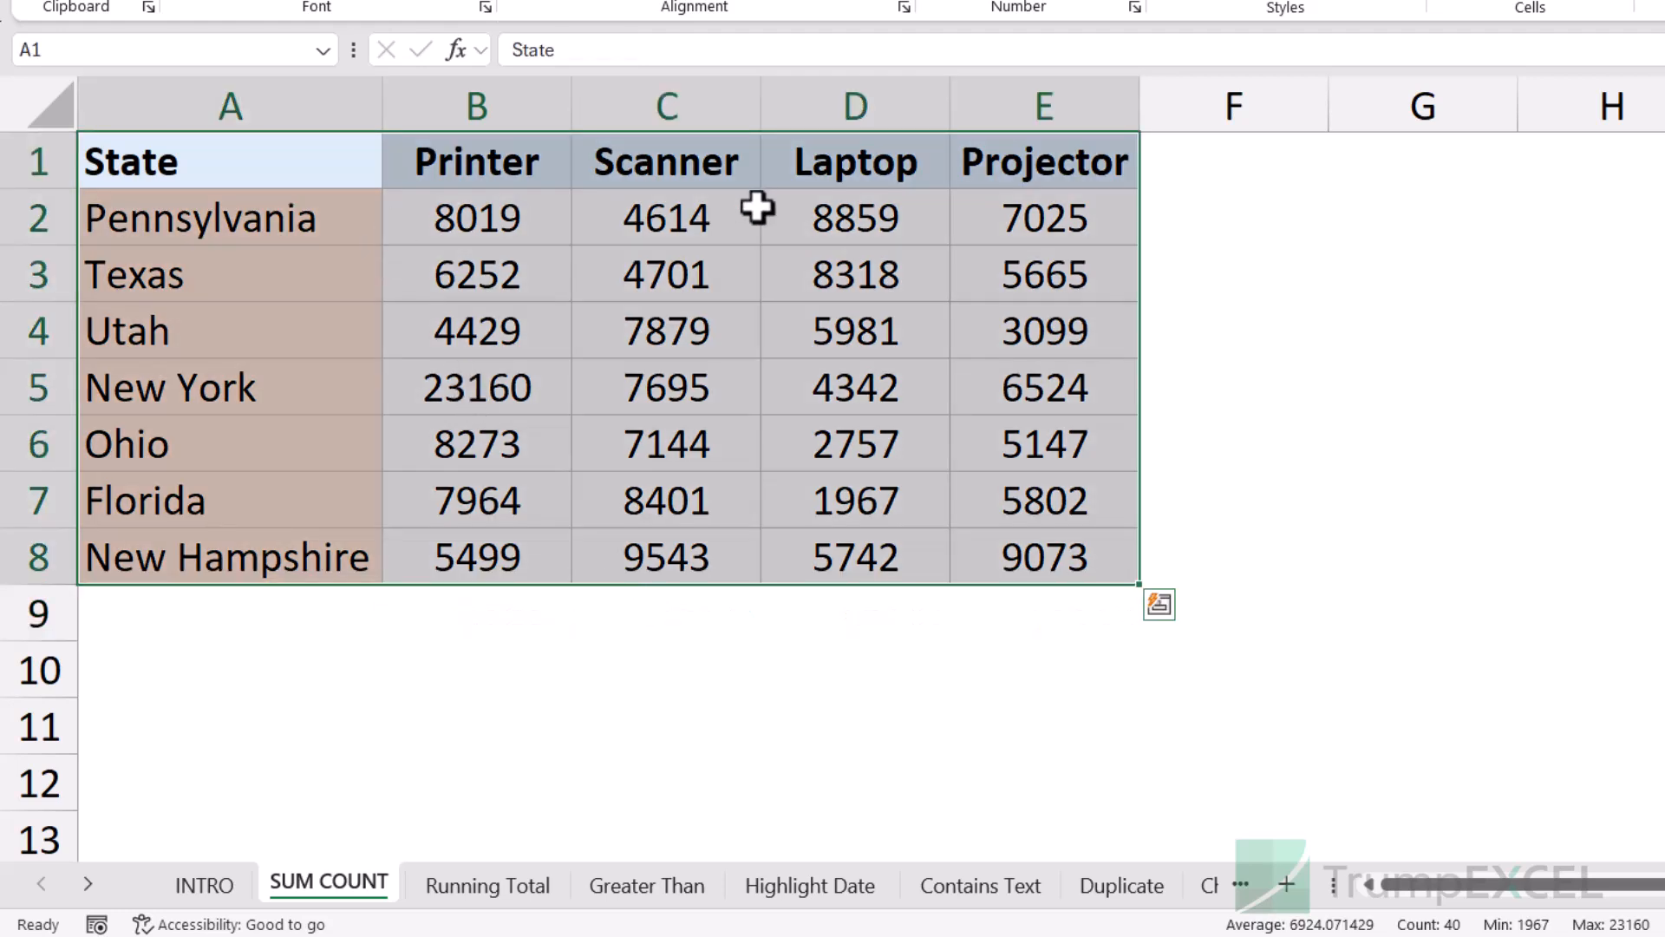
- Use Quick Analysis to add a Sum column in column F totalling each state's row, and check the formula in F2
left_click(1162, 605)
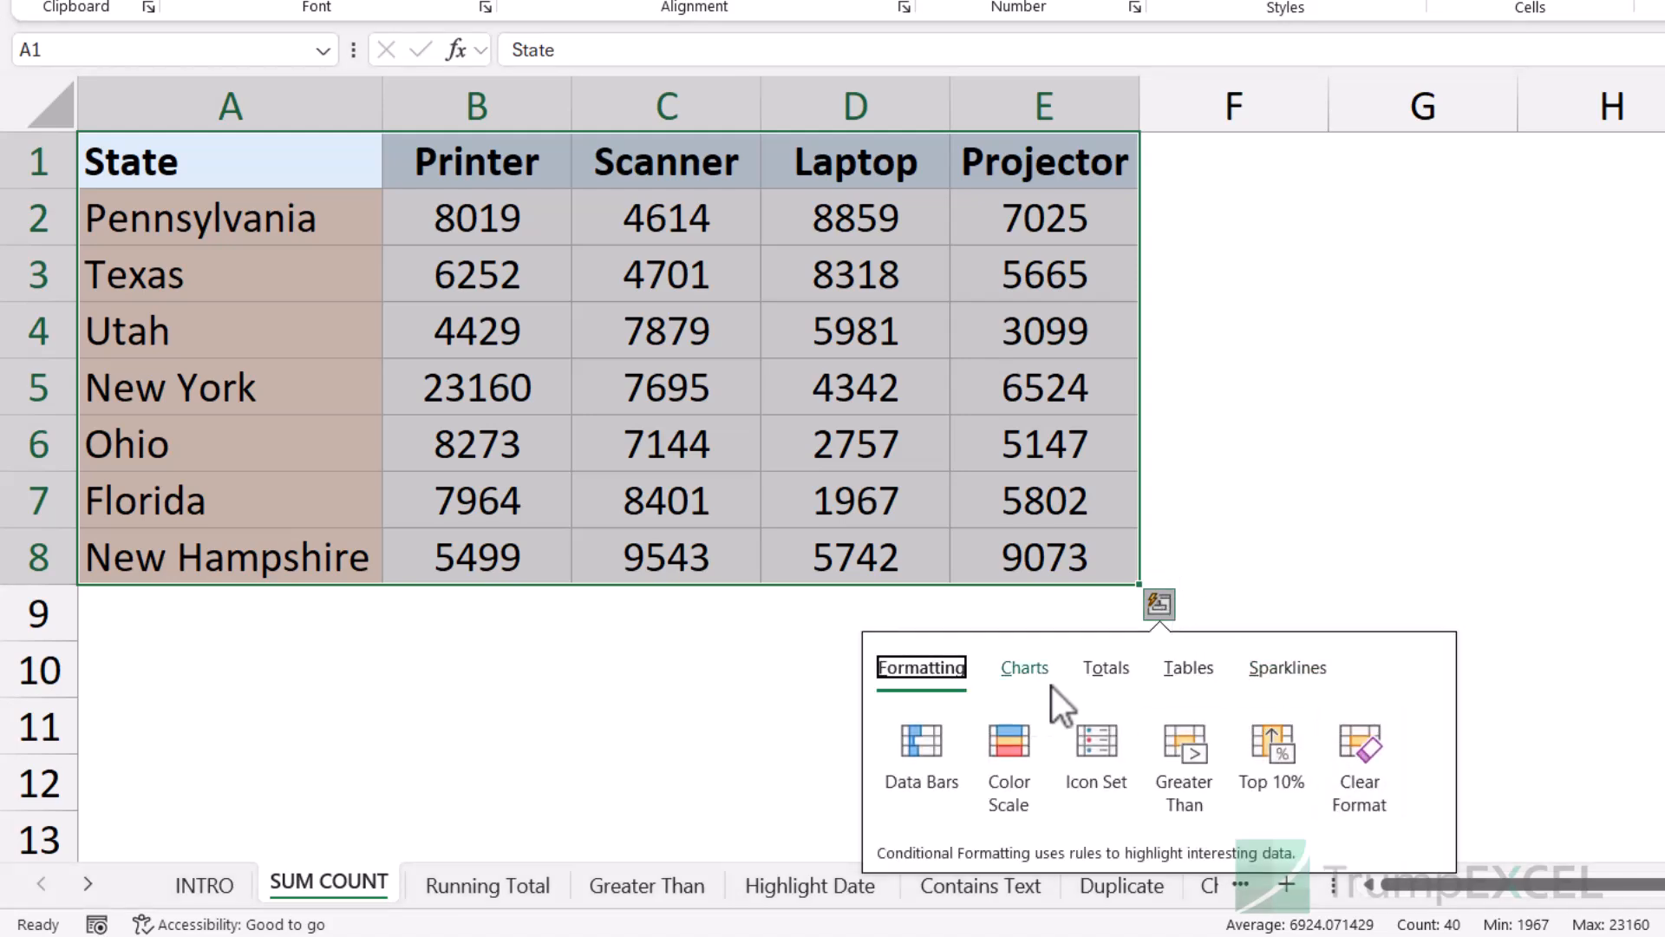
left_click(1110, 670)
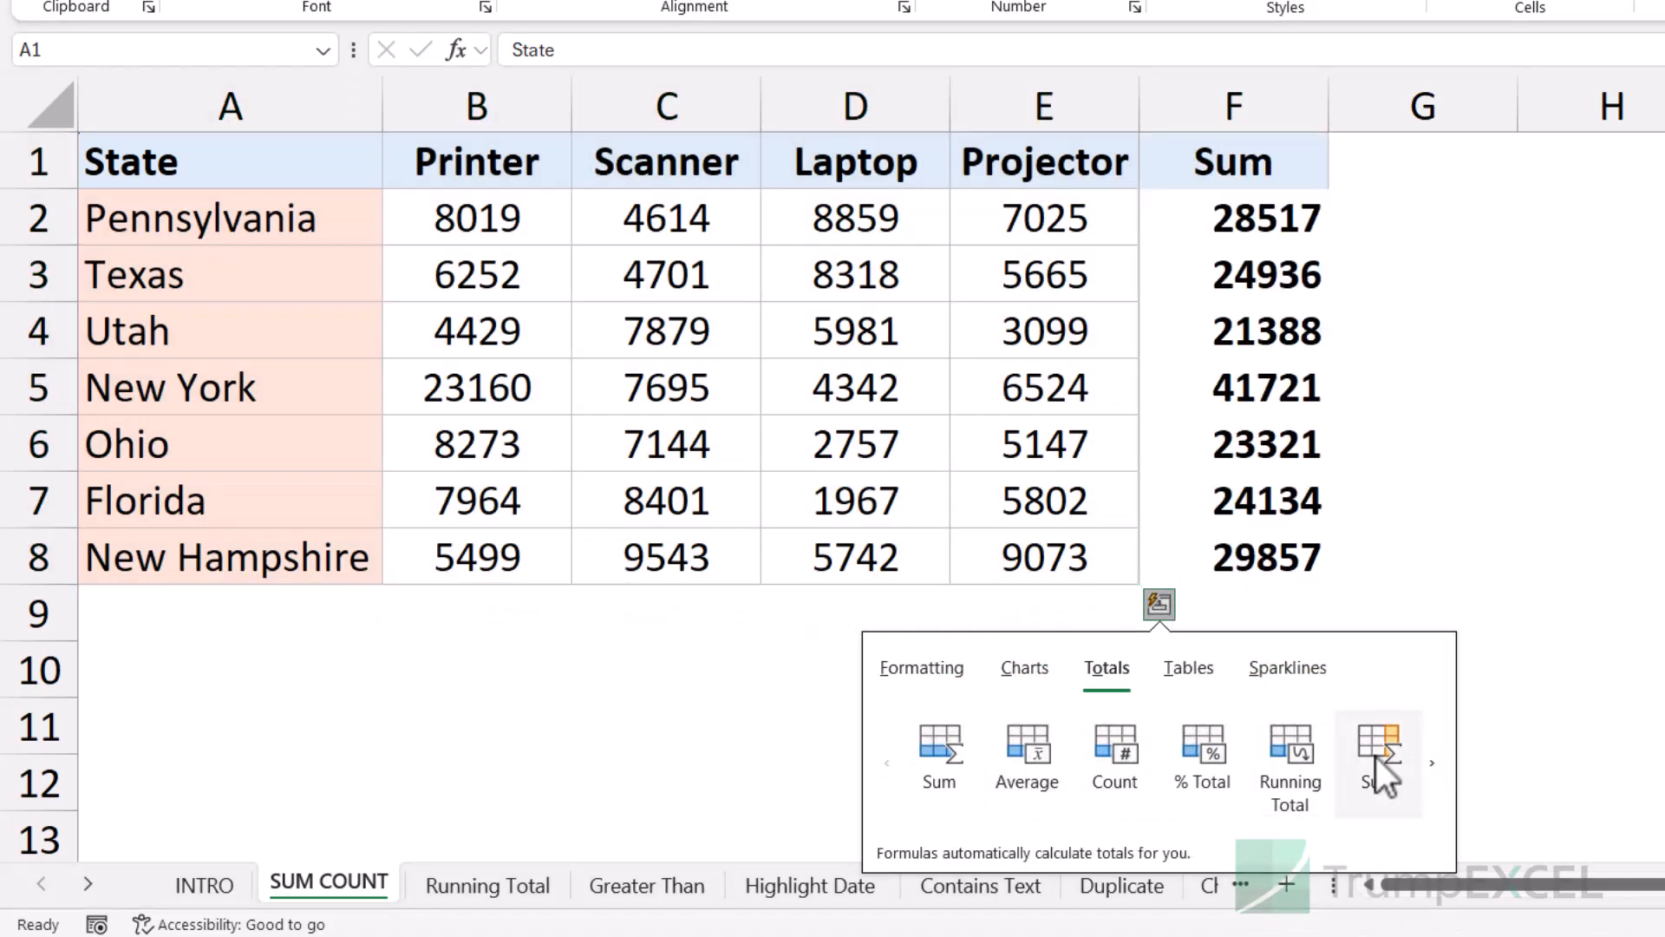
left_click(1377, 758)
left_click(1273, 228)
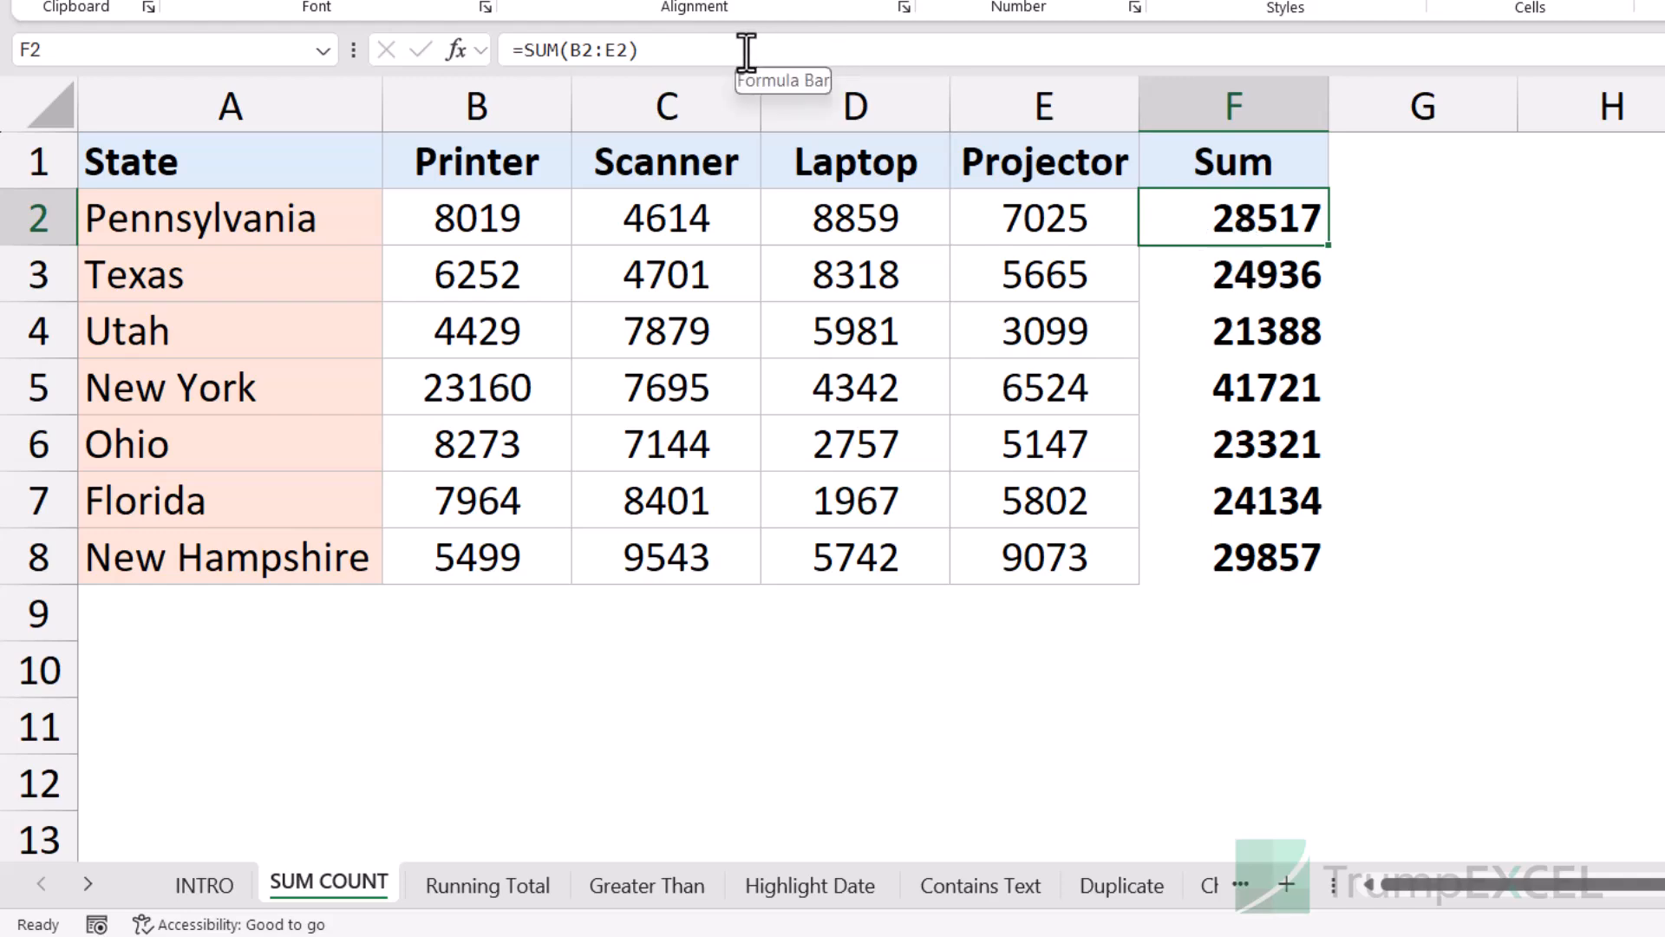
- On the Running Total sheet, use Quick Analysis on A2:B13 to add a running total in column C, and check C2's formula
left_click(507, 885)
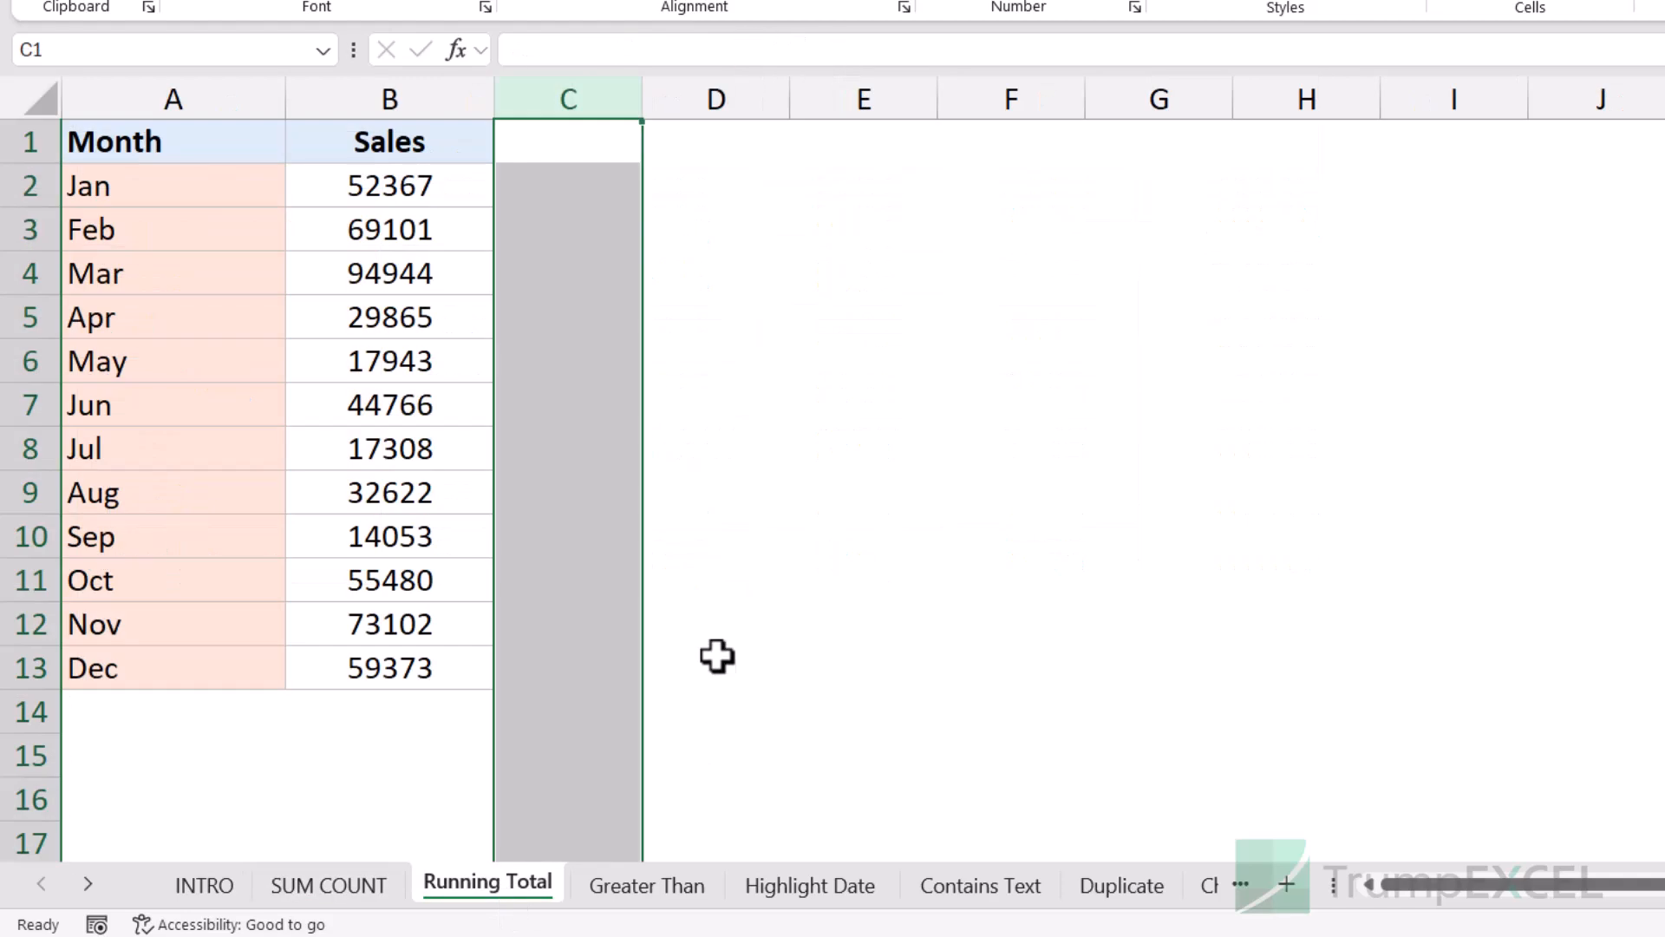
left_click_drag(171, 141, 368, 663)
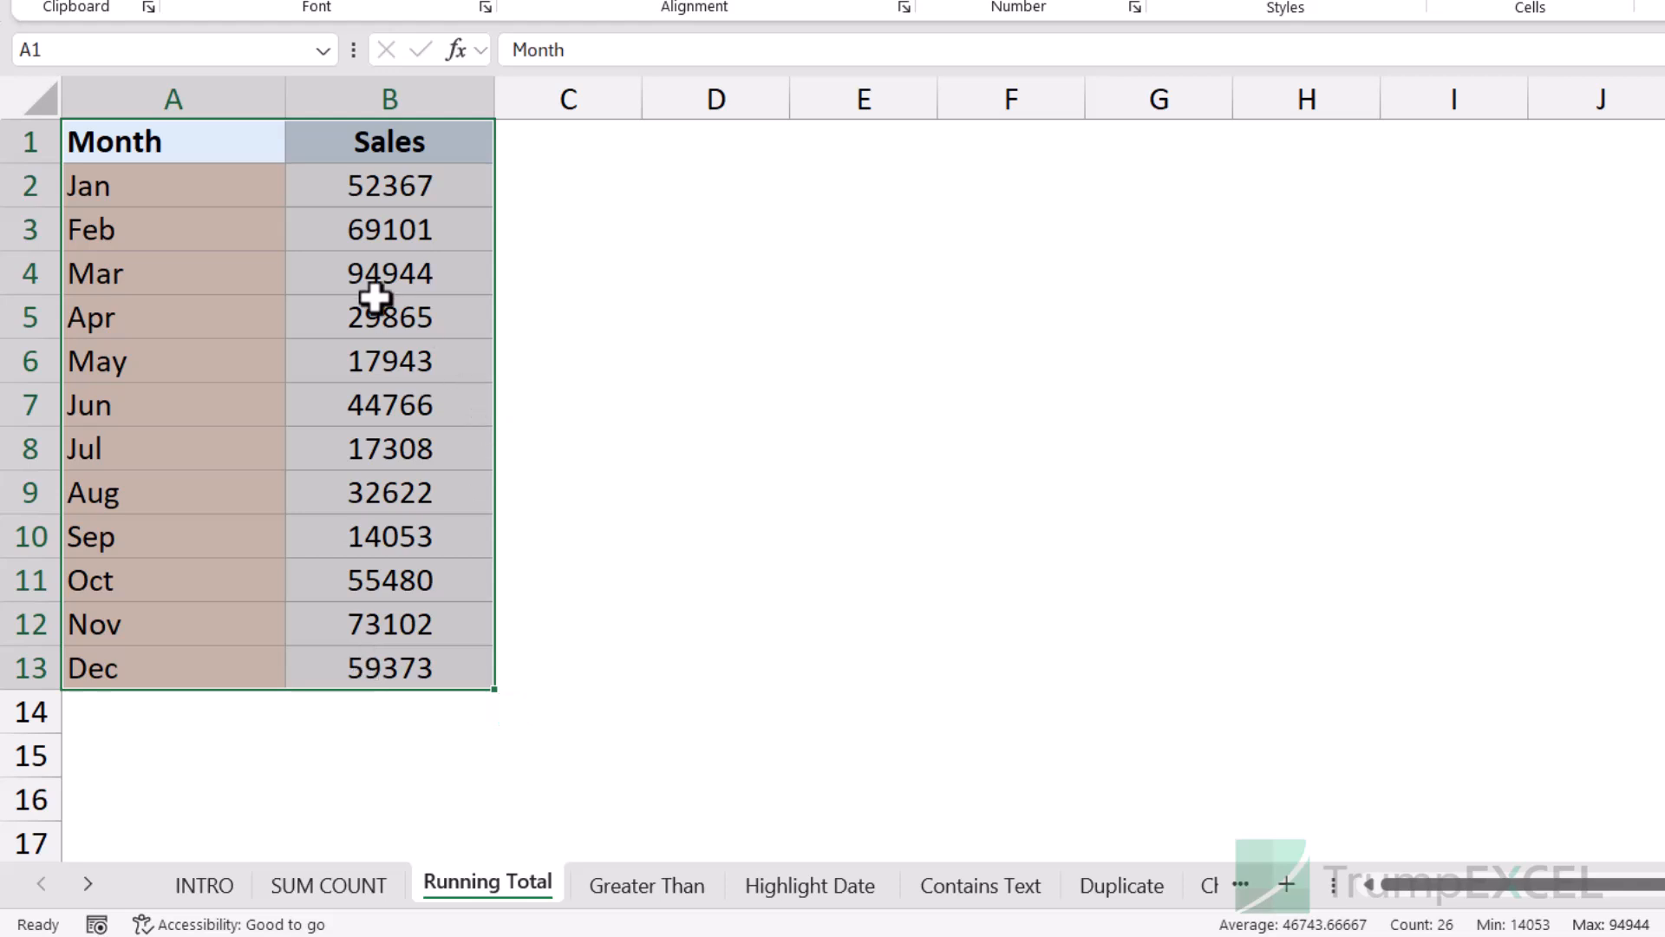
left_click_drag(252, 193, 431, 673)
left_click(520, 716)
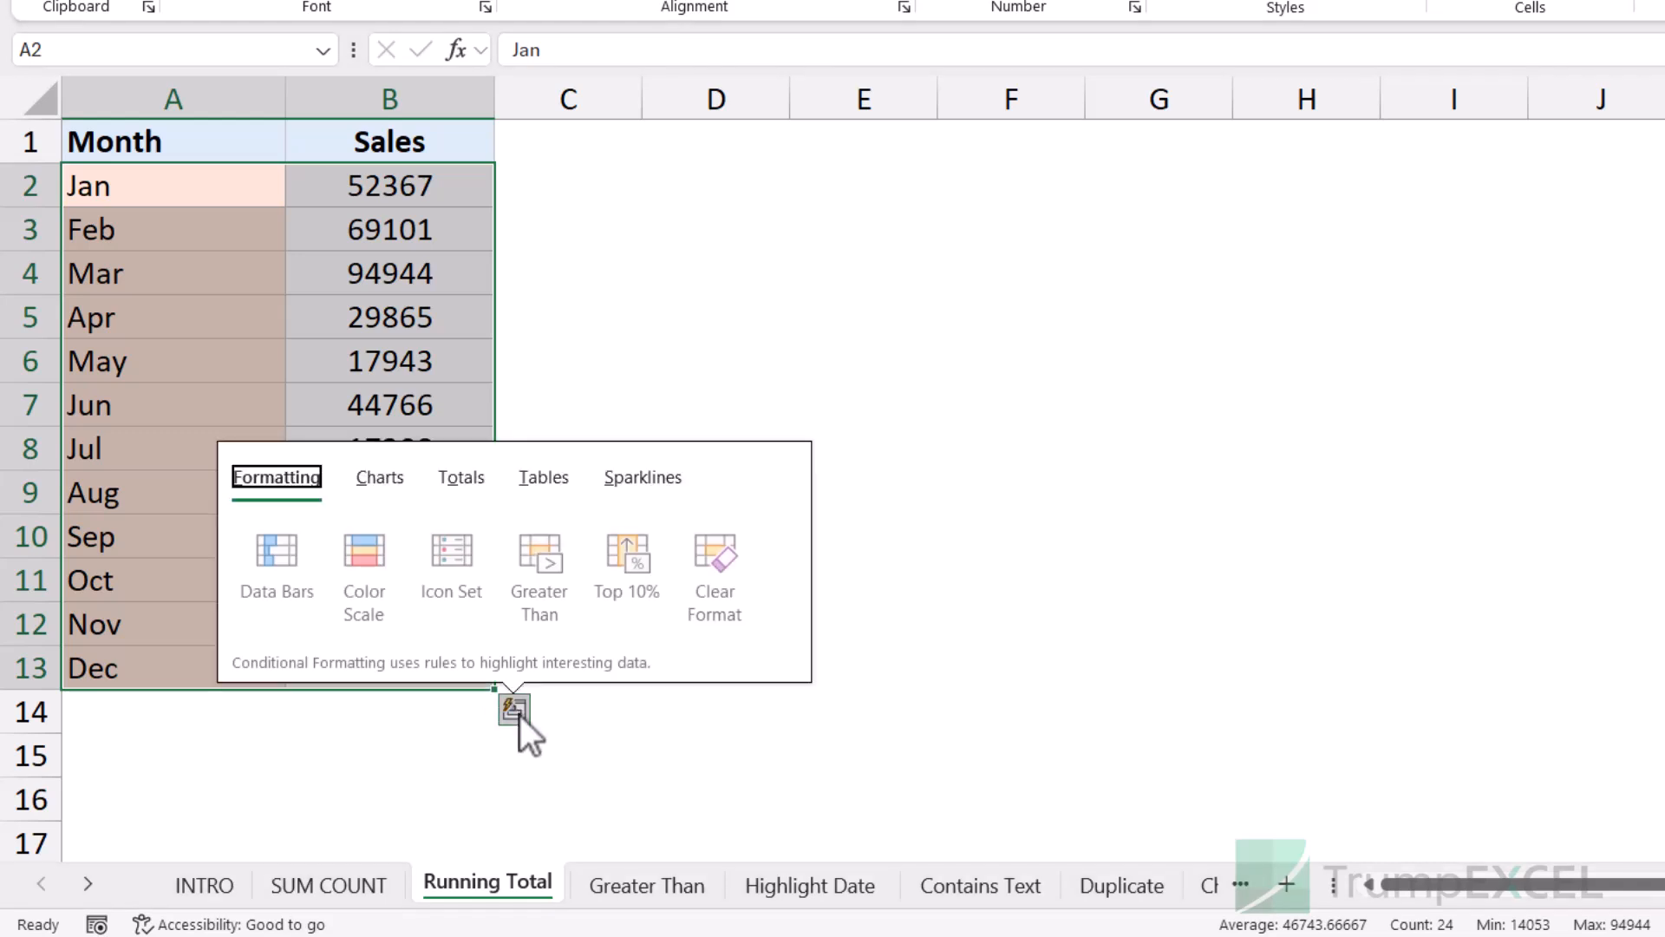
left_click(462, 479)
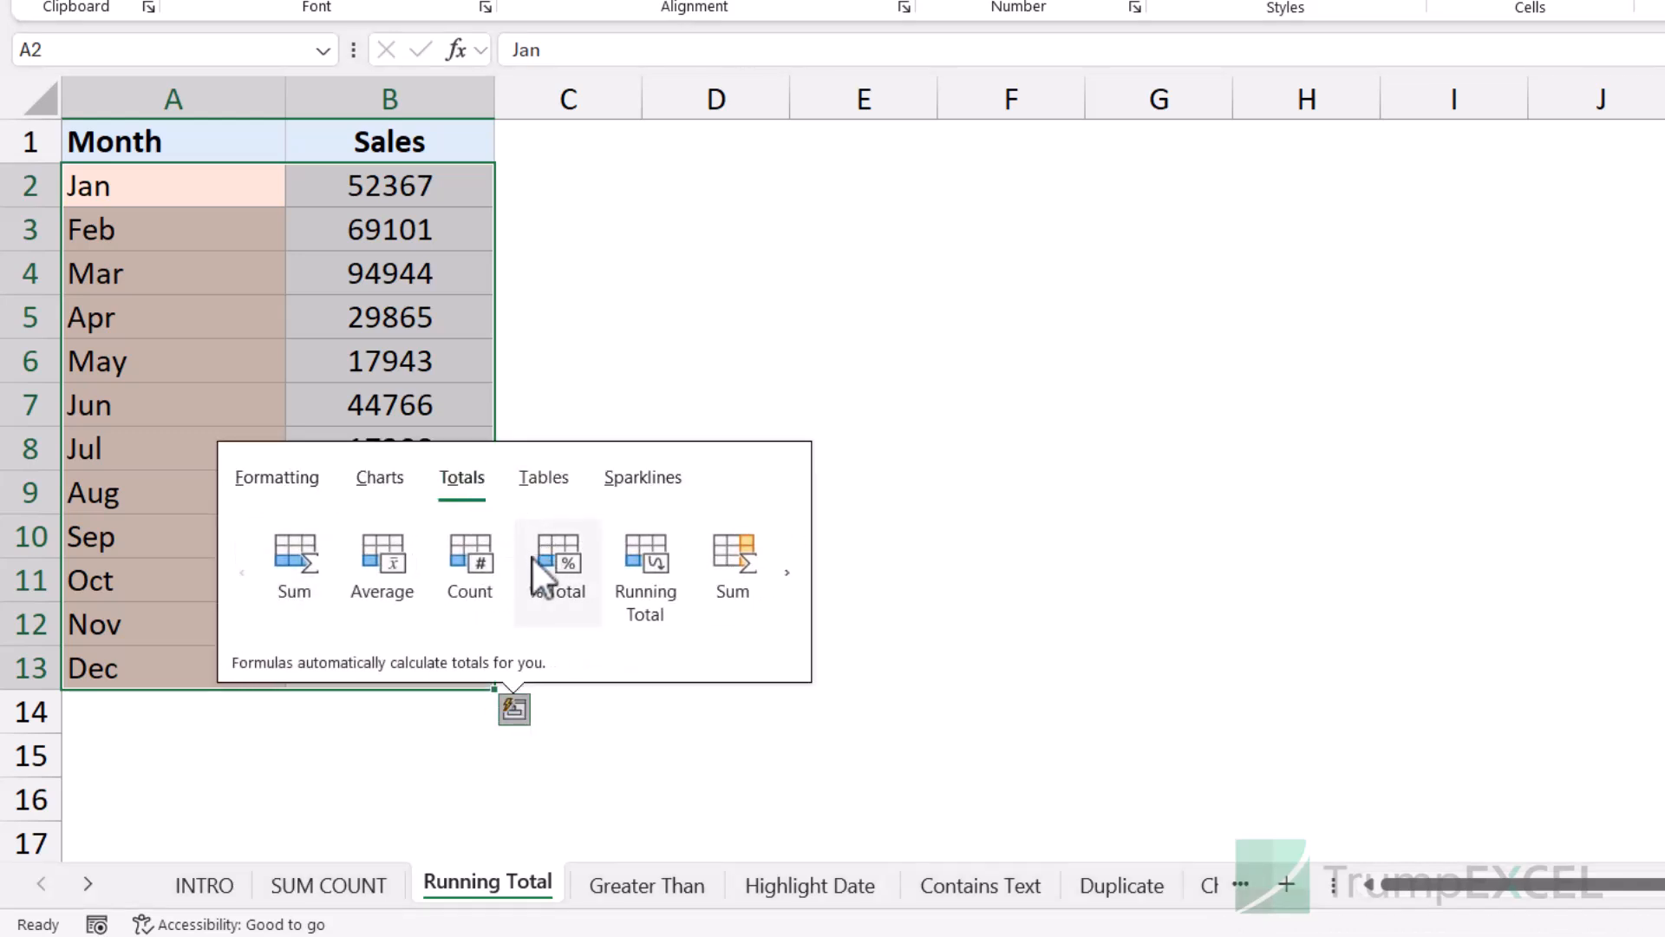
left_click(785, 575)
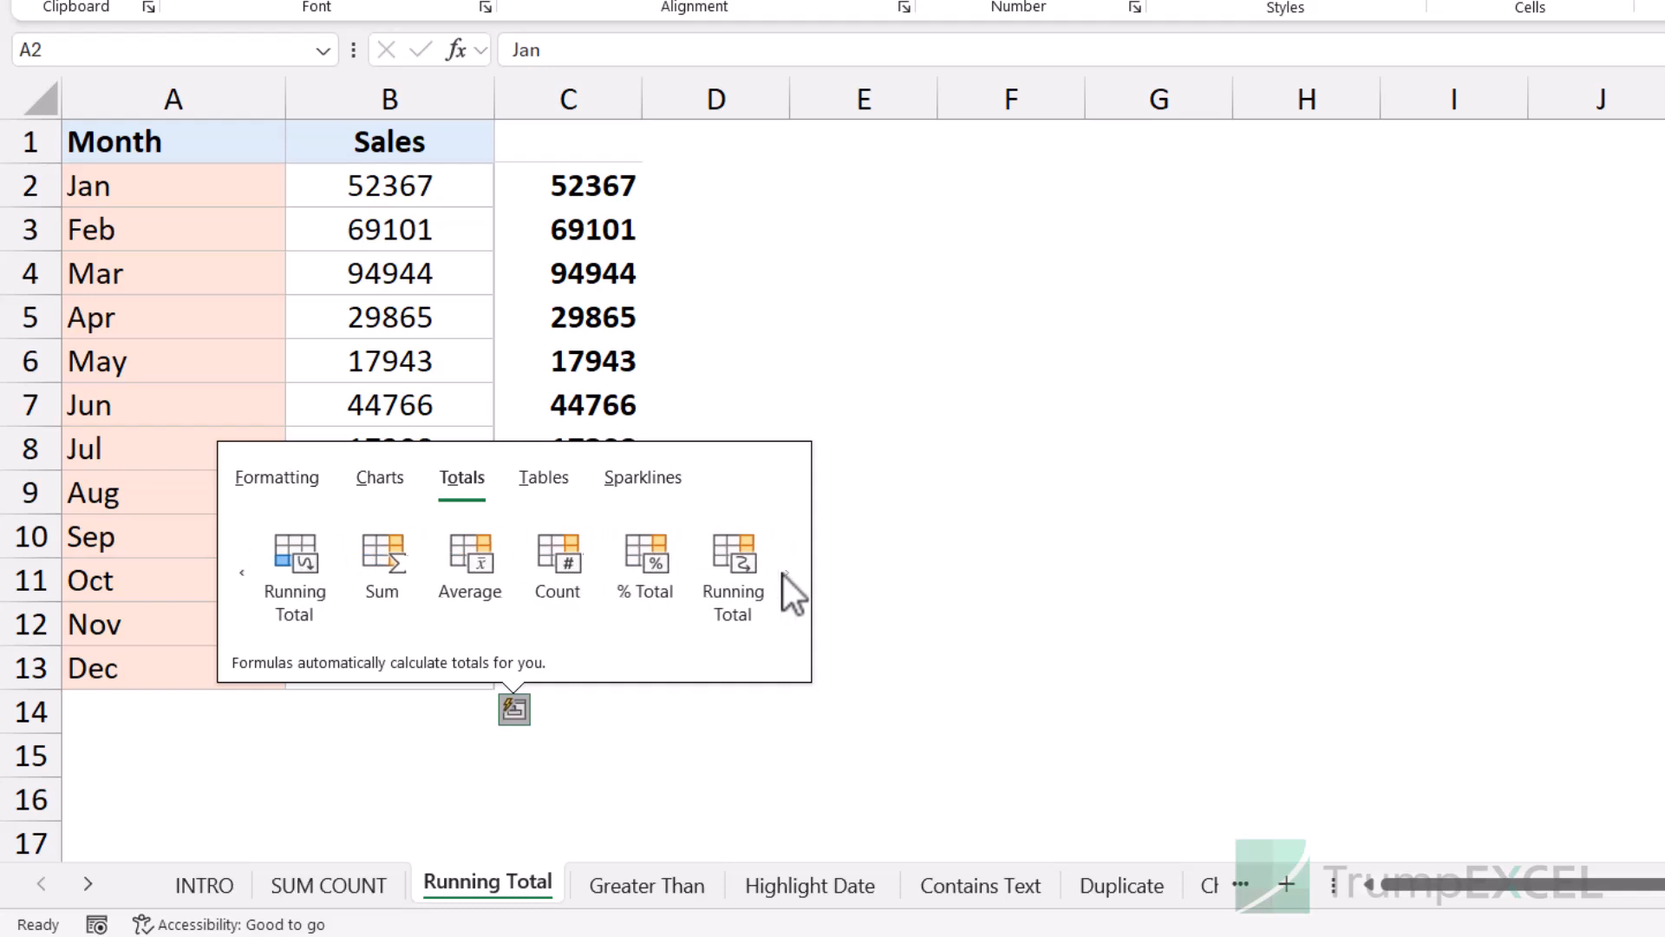
left_click(732, 574)
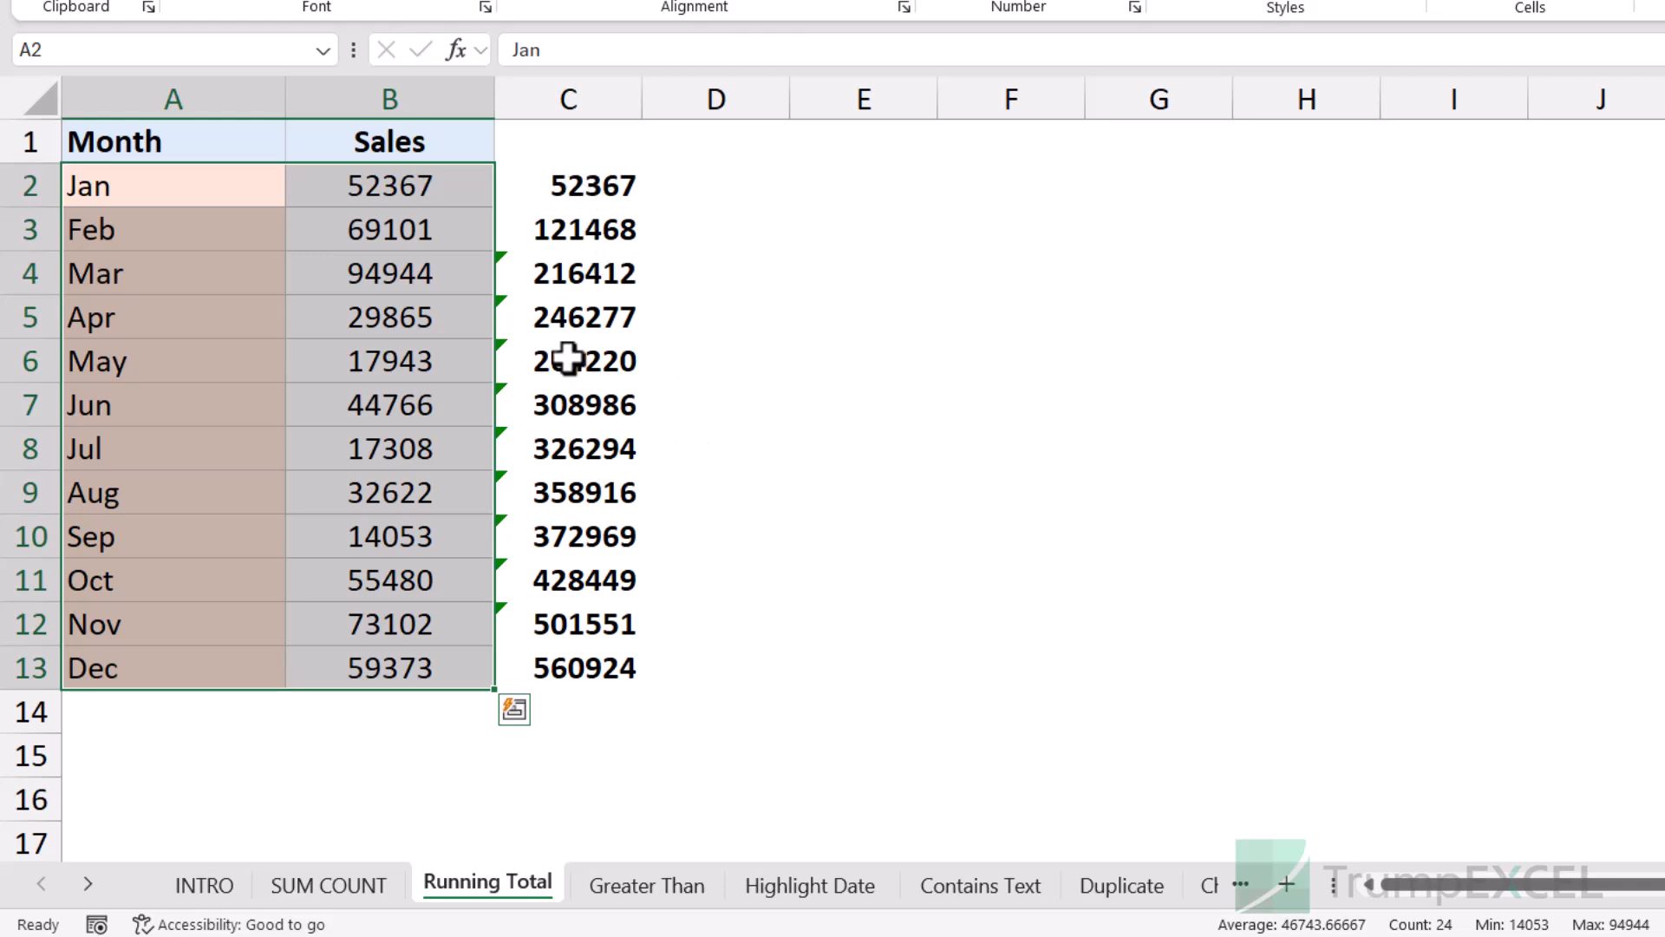
left_click(611, 184)
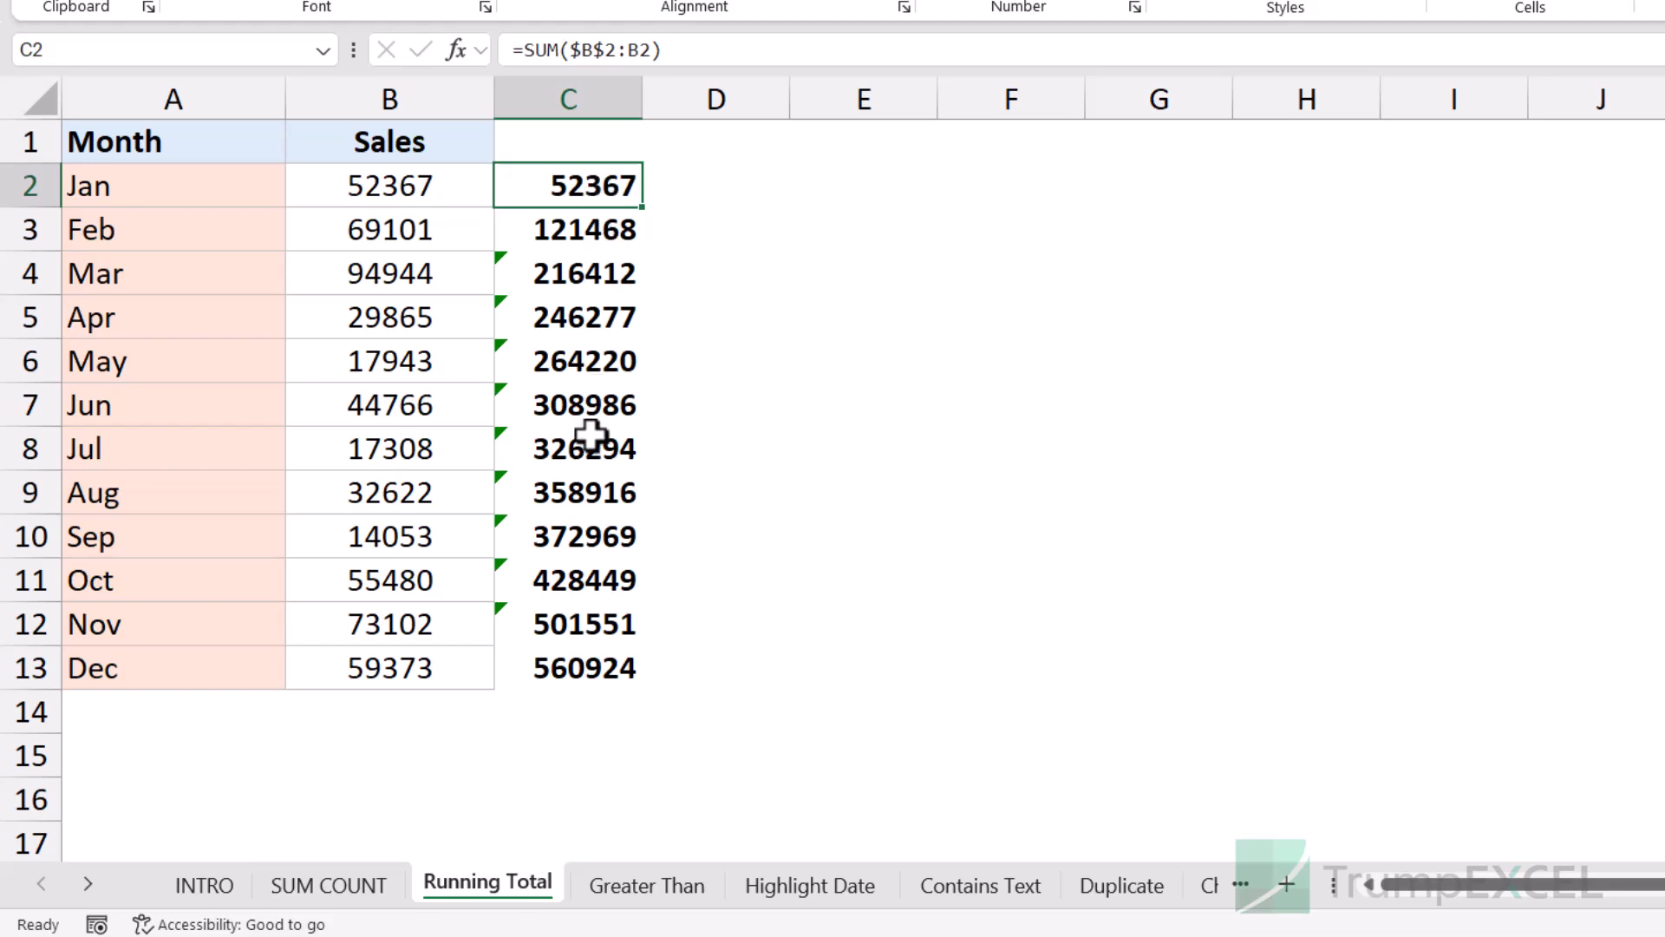
- On the Greater Than sheet, compare the Quick Analysis formatting options for A2:B13 with those for the names in A2:A13
left_click(647, 885)
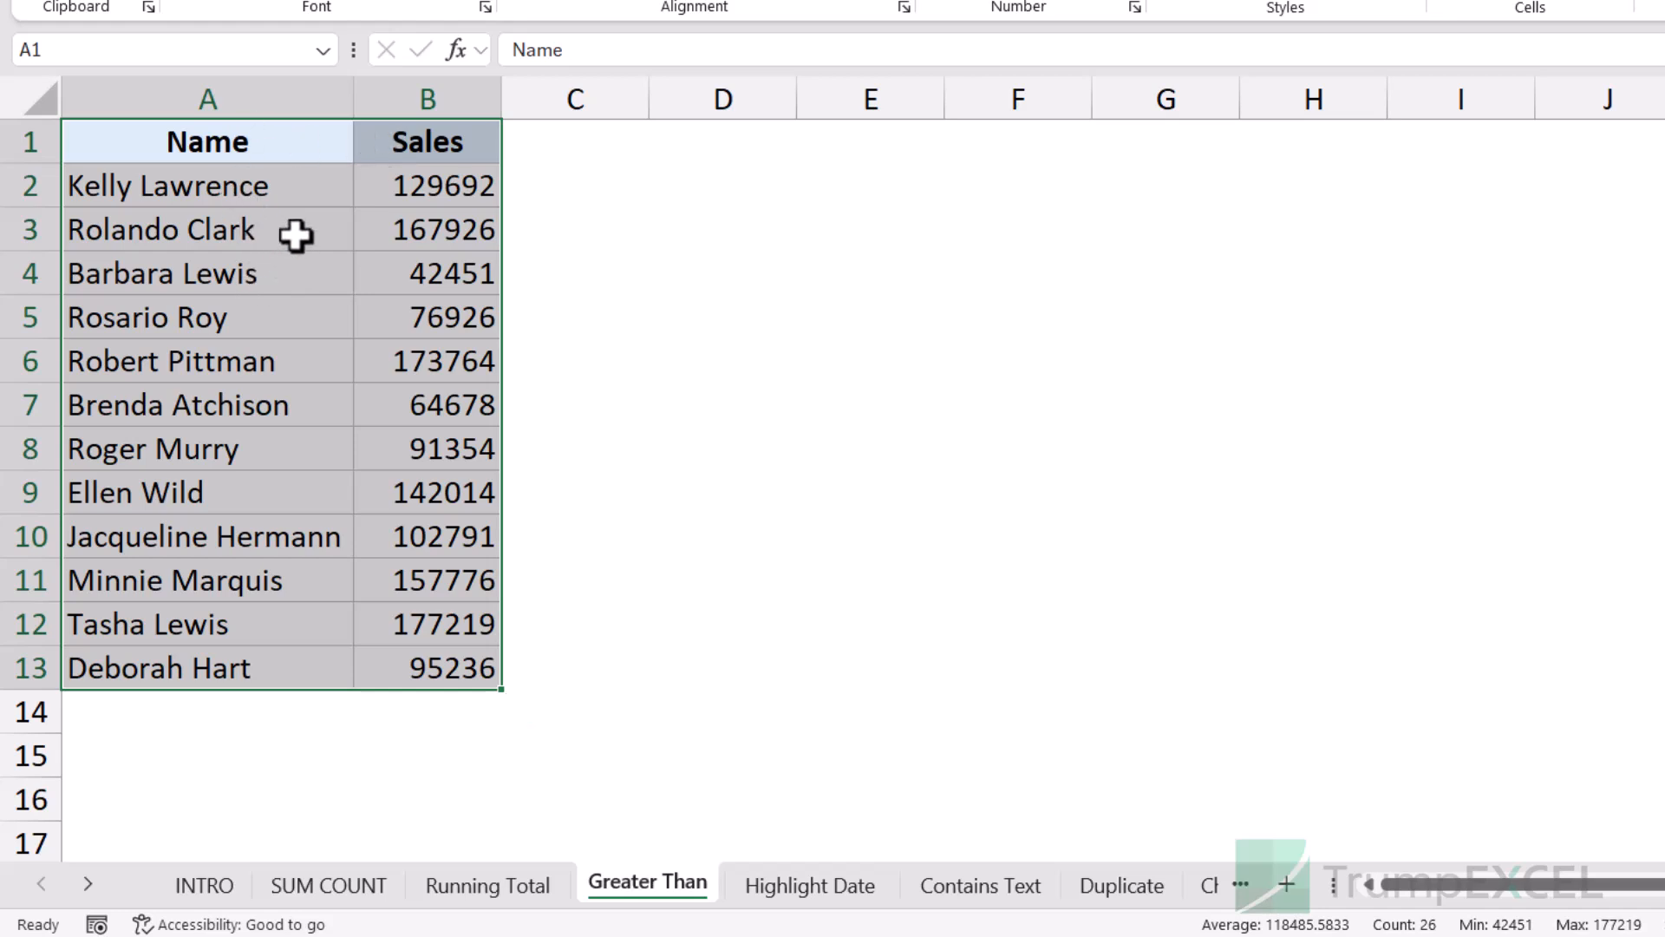
left_click_drag(307, 200, 444, 669)
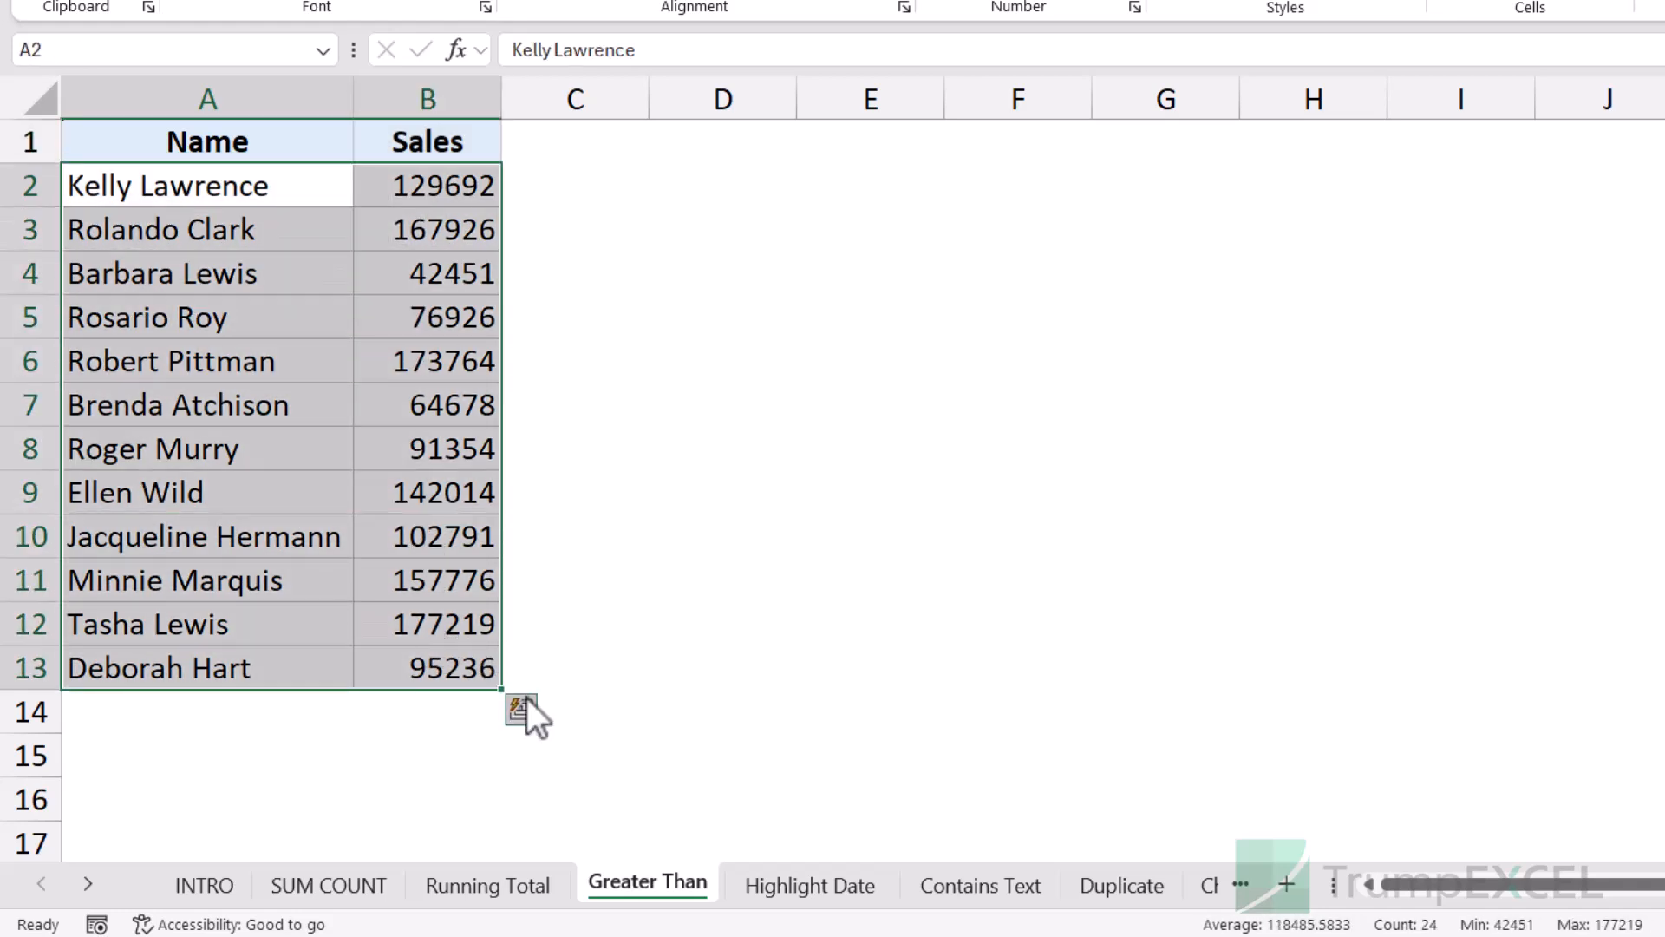
left_click(522, 710)
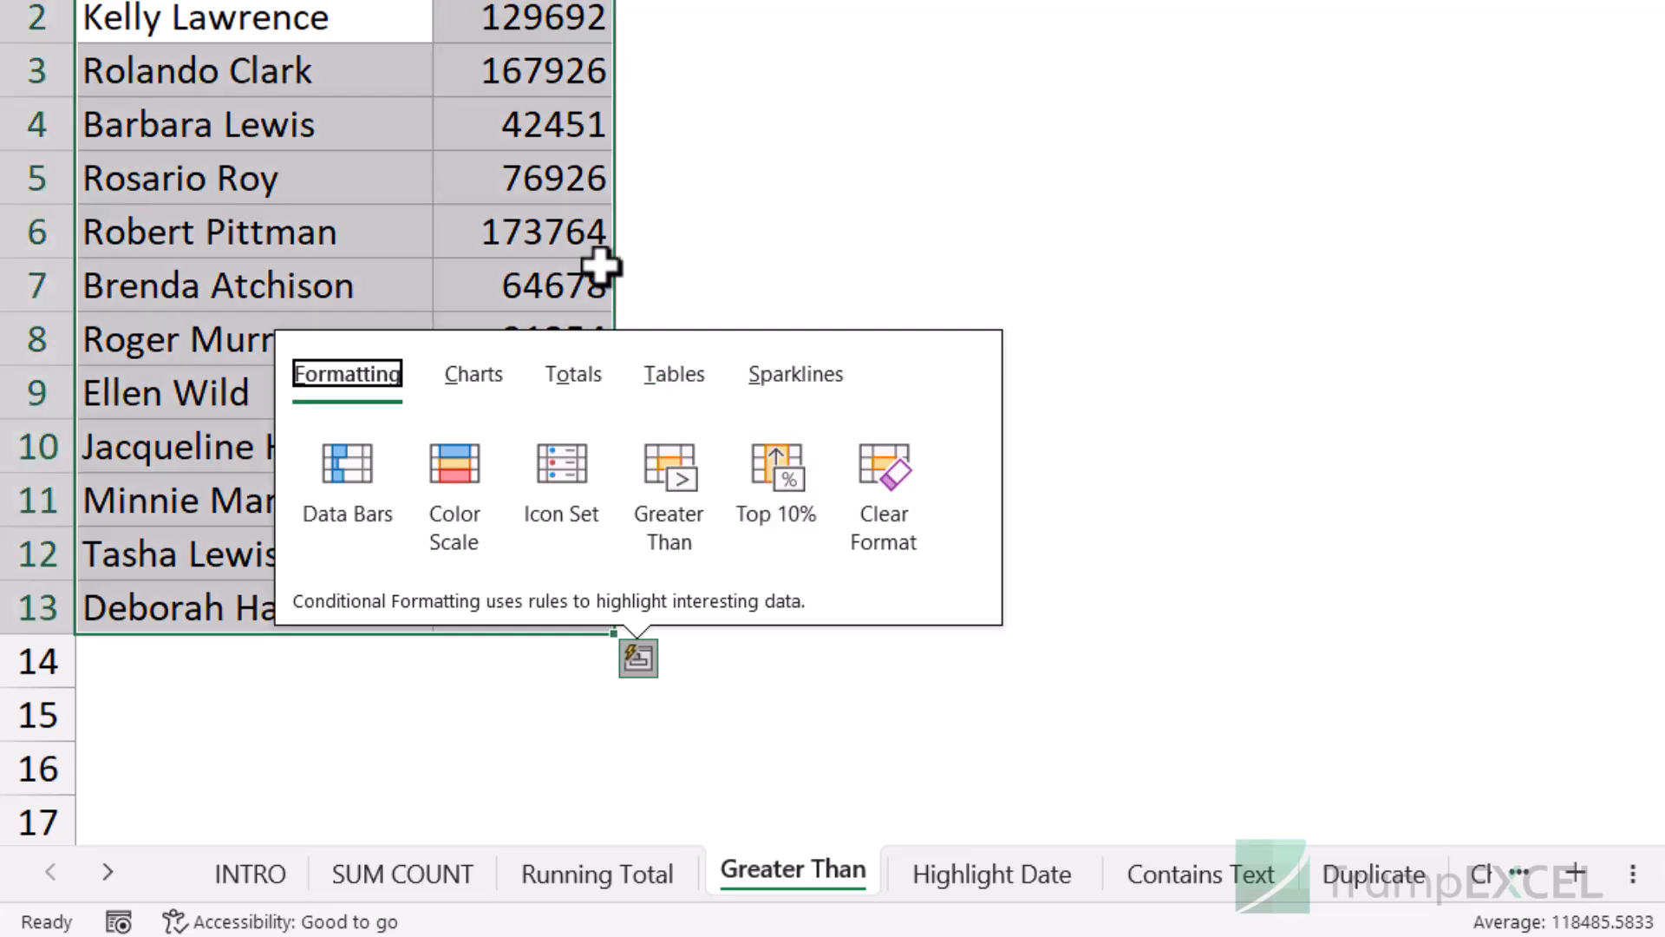
left_click_drag(352, 29, 291, 599)
left_click(455, 659)
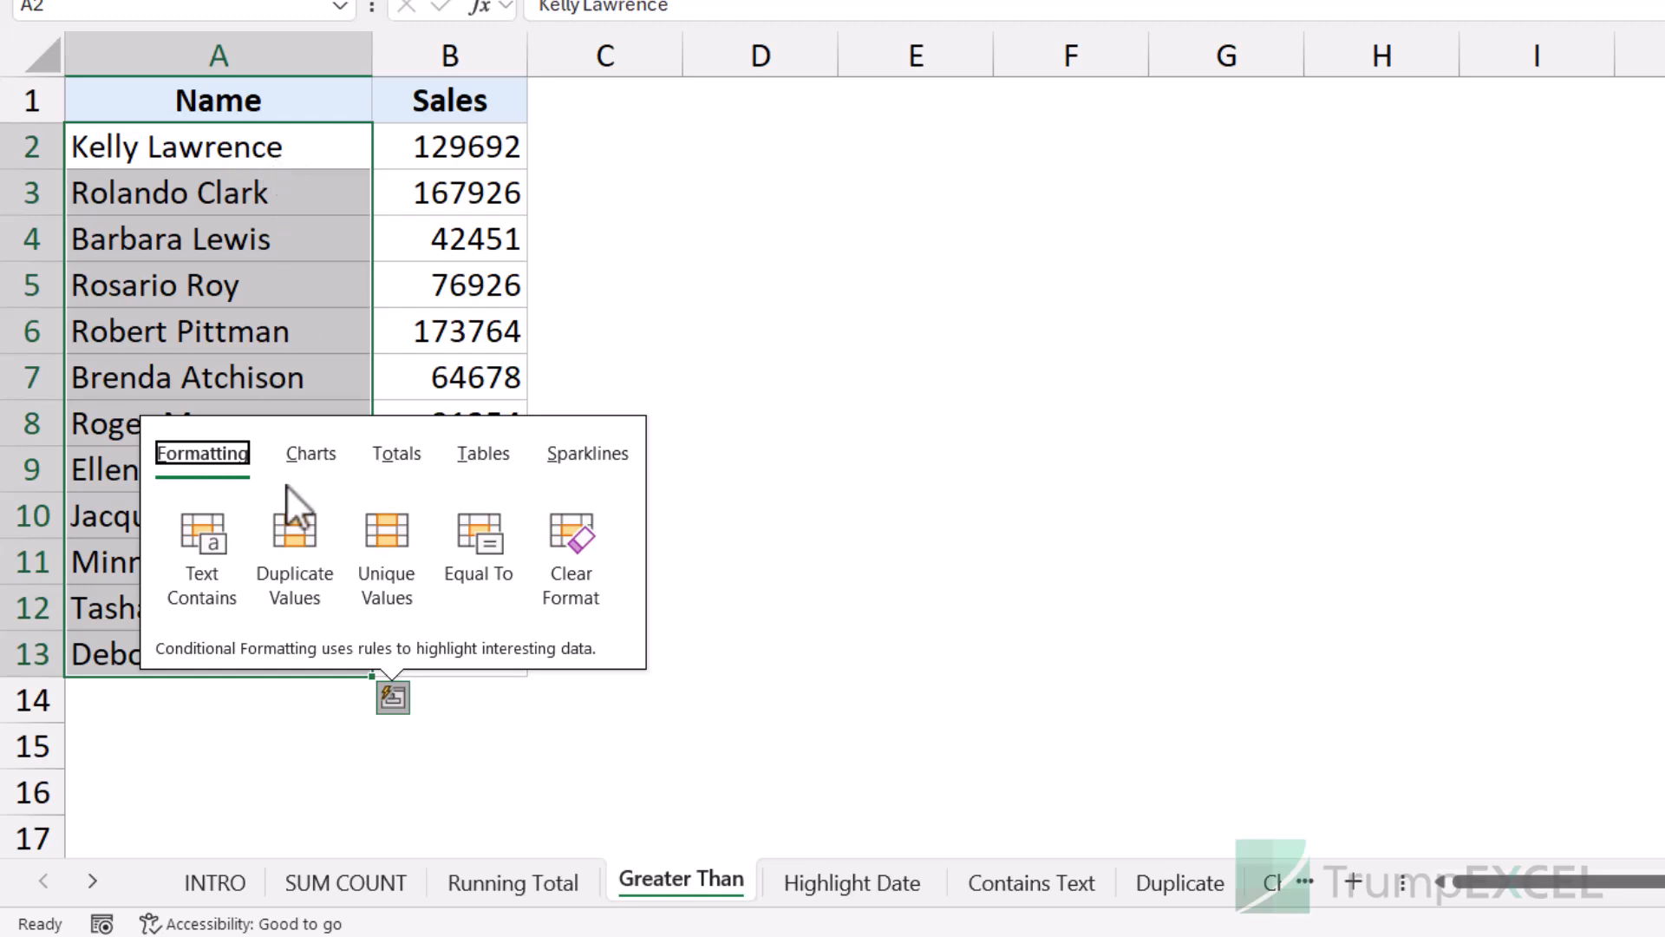
- Use Quick Analysis to highlight sales in B2:B13 greater than 100000 with Light Red Fill with Dark Red Text
left_click_drag(327, 145, 446, 643)
left_click_drag(442, 163, 443, 642)
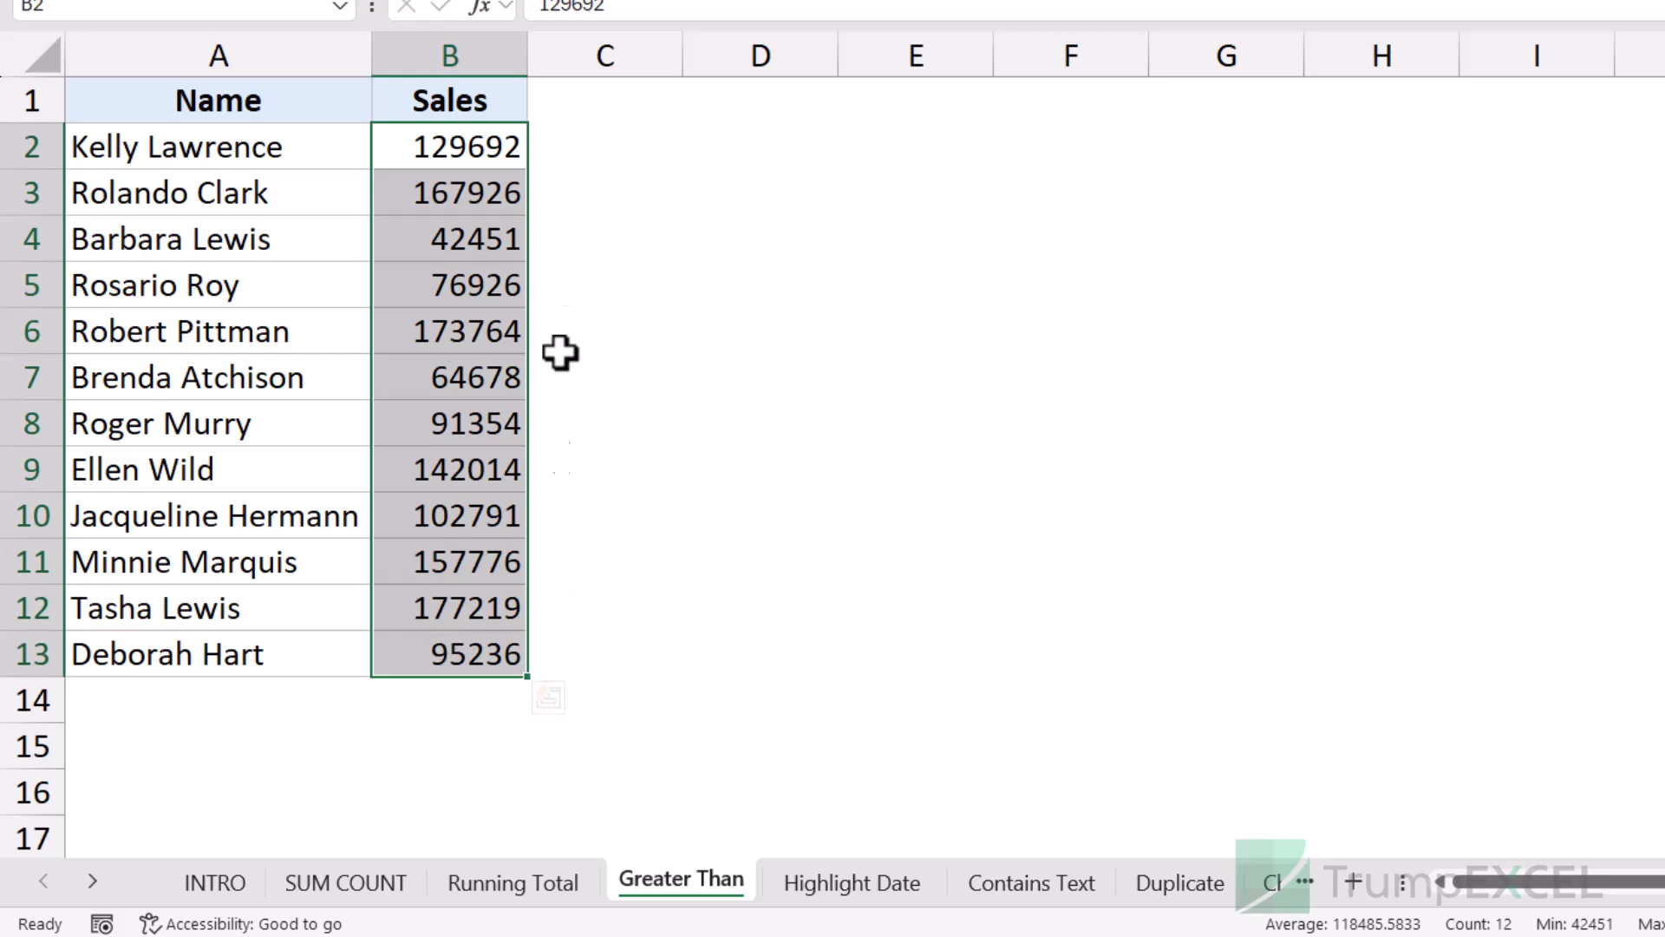
left_click(556, 710)
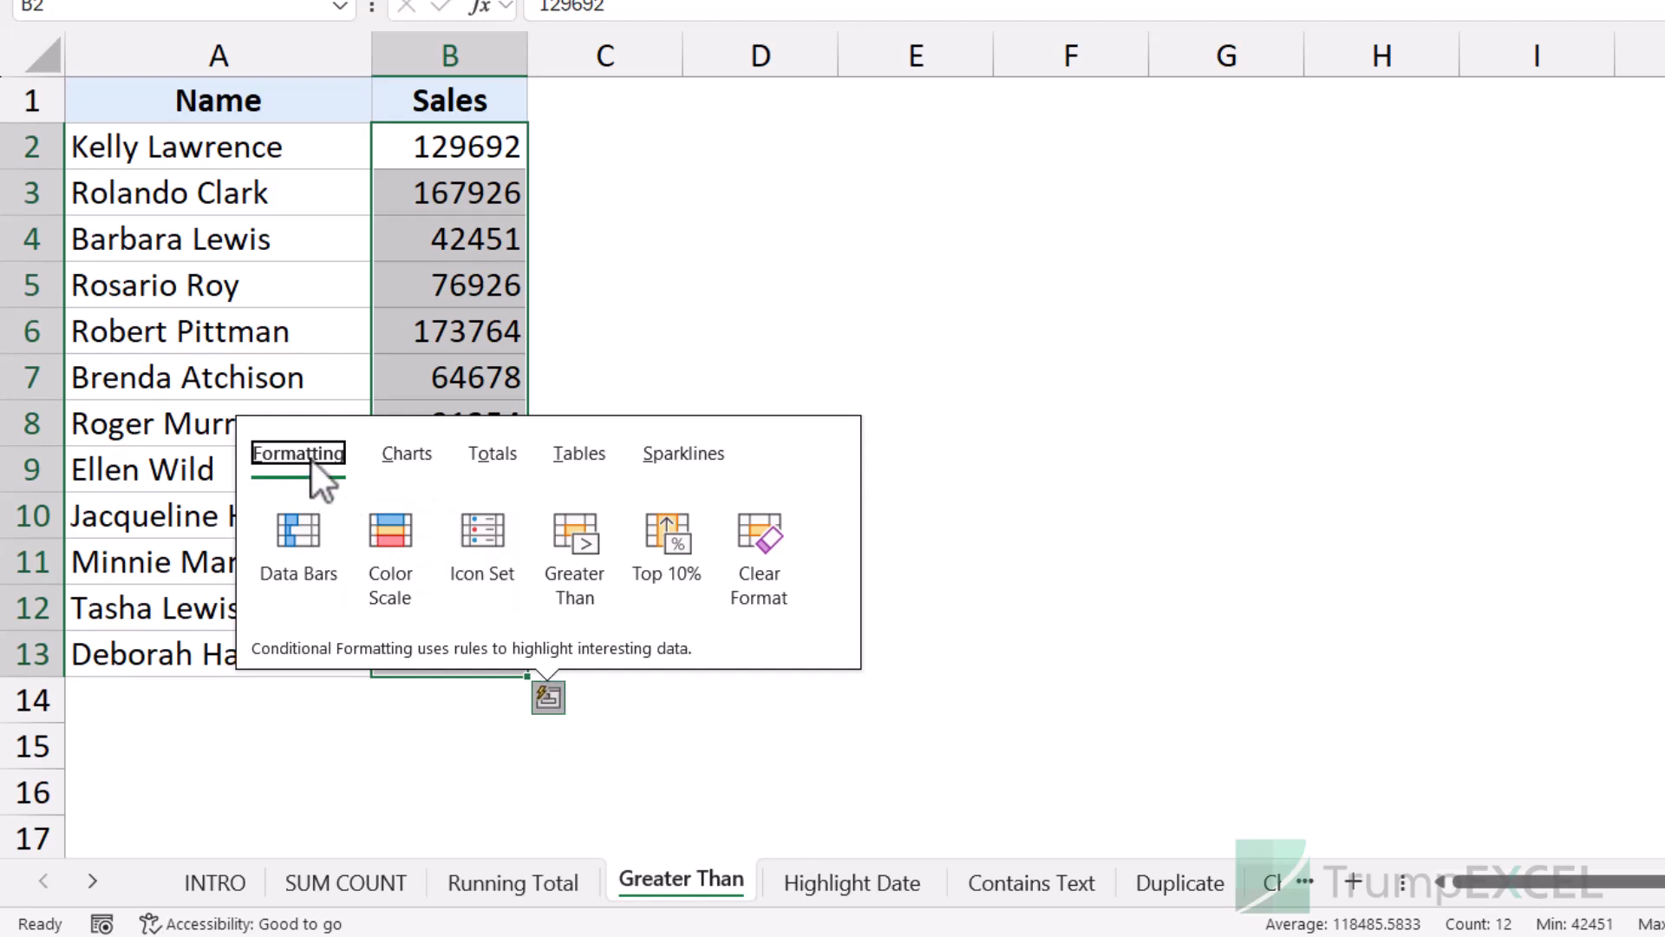
left_click(567, 554)
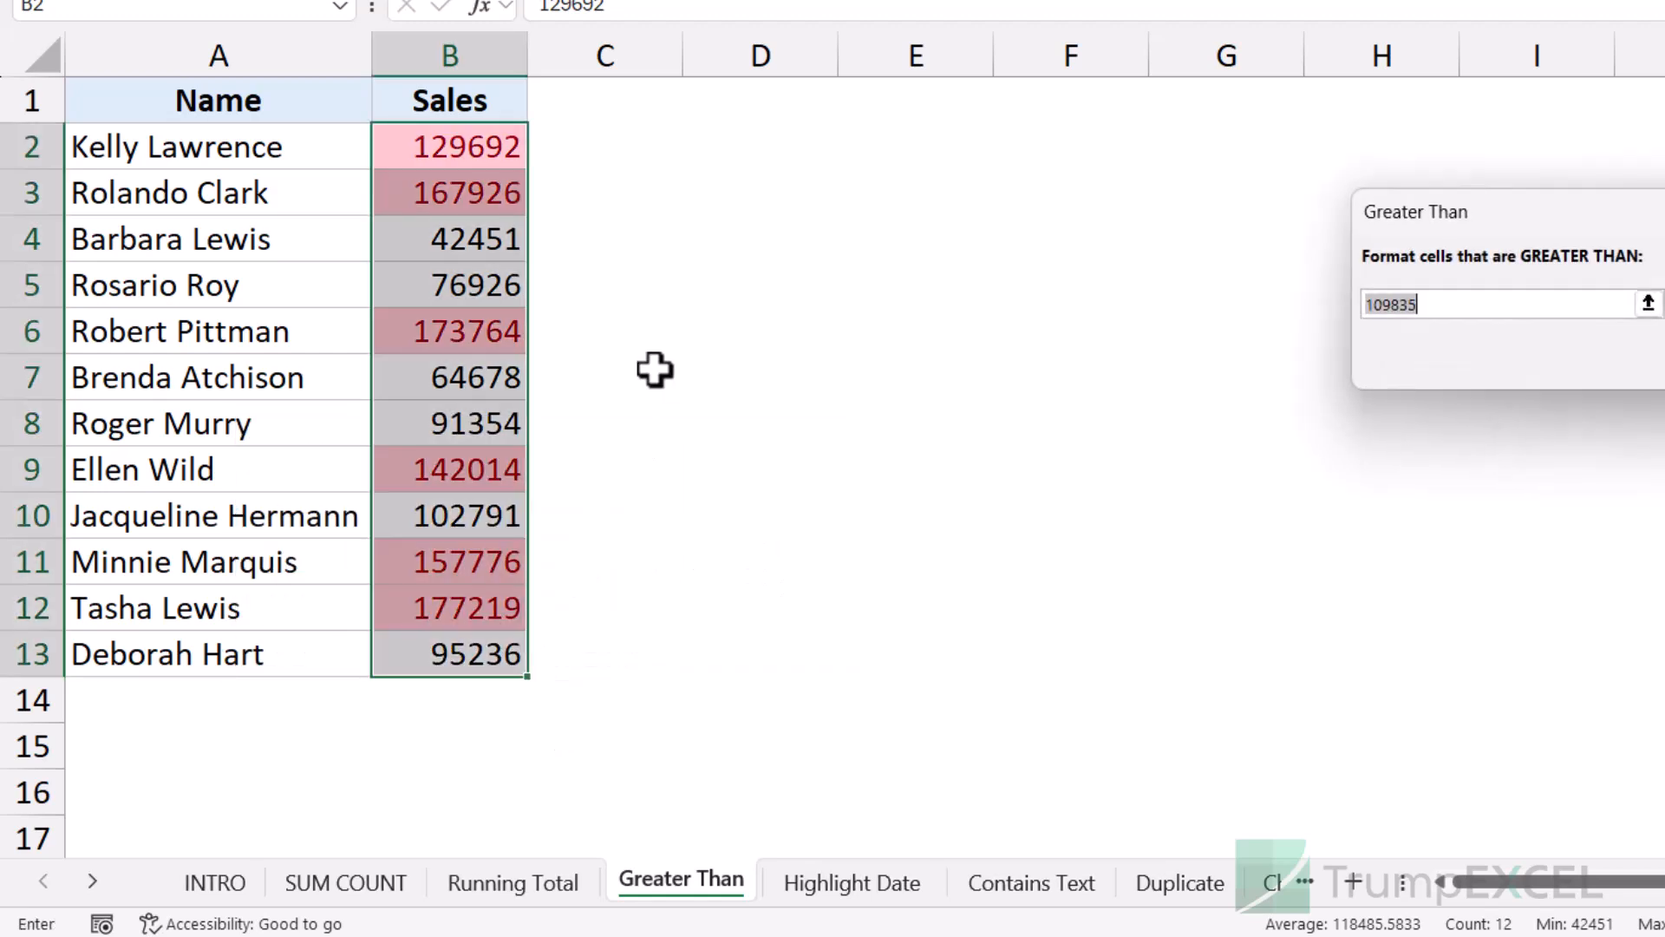
left_click_drag(1307, 242, 823, 273)
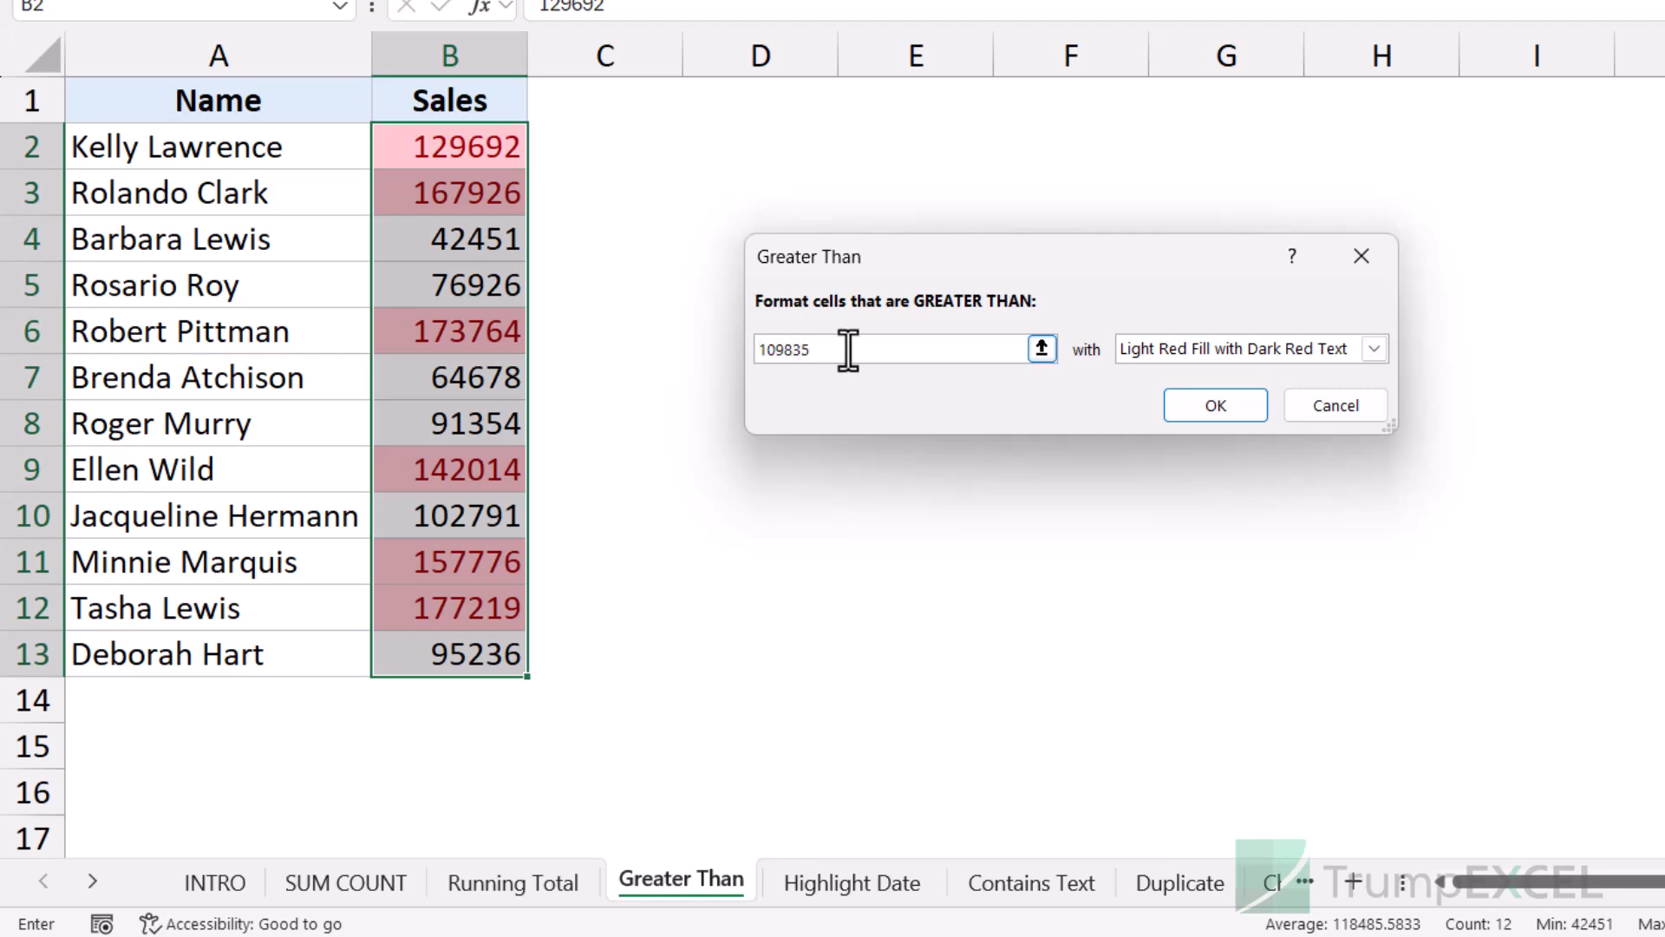
type("10000")
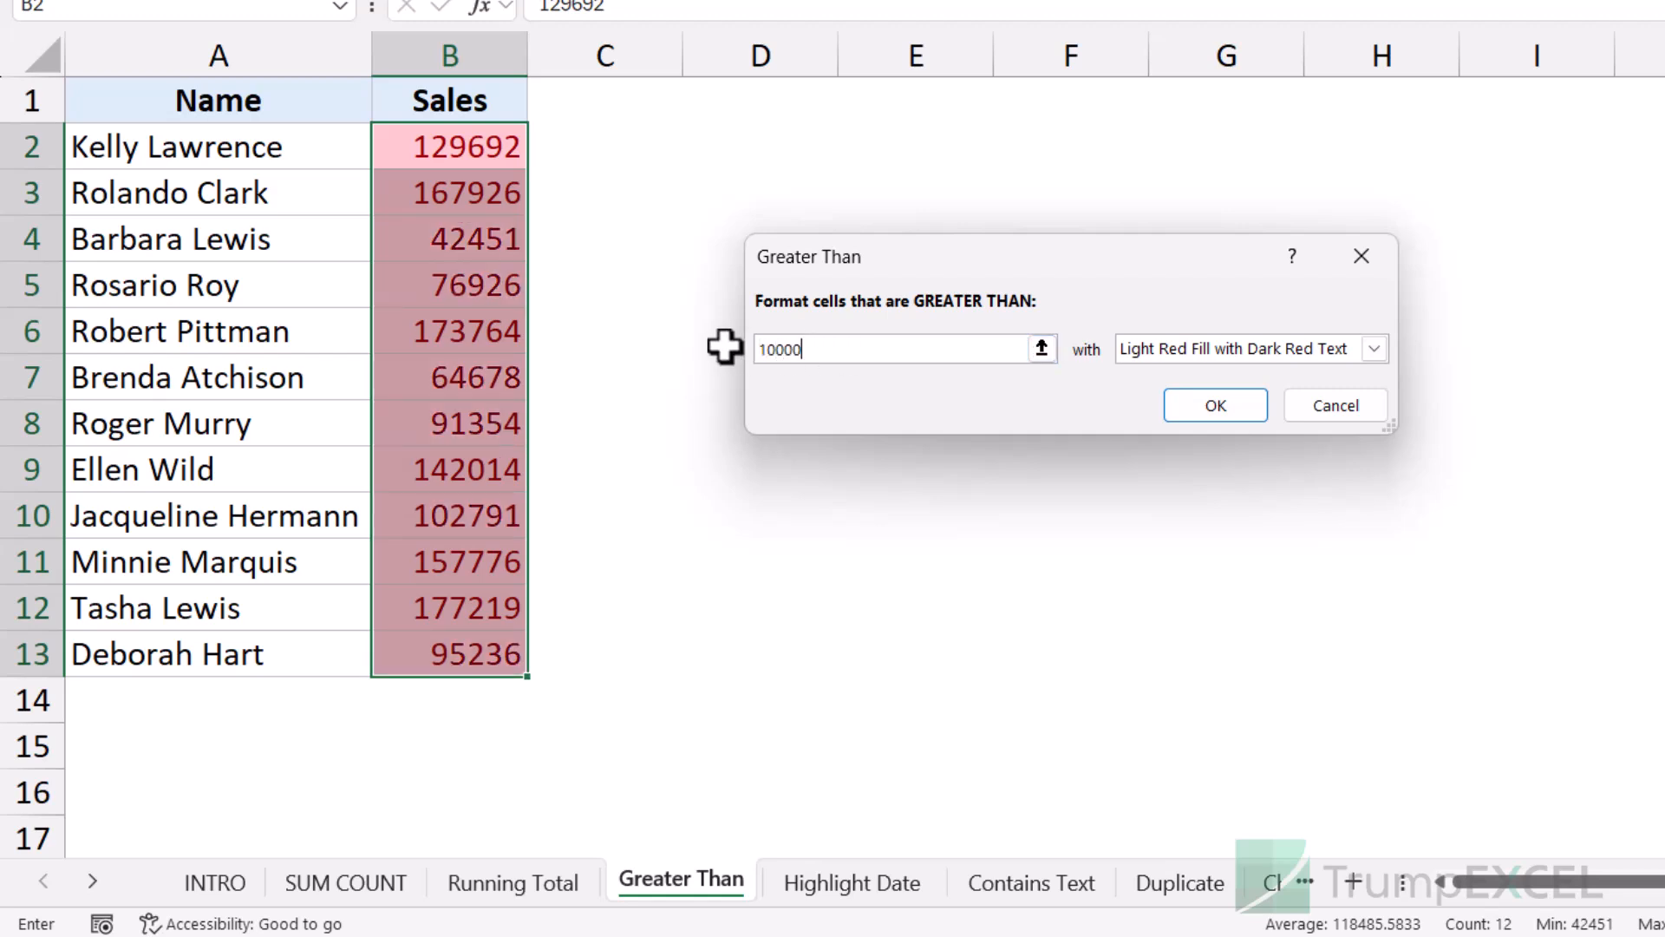
type("0")
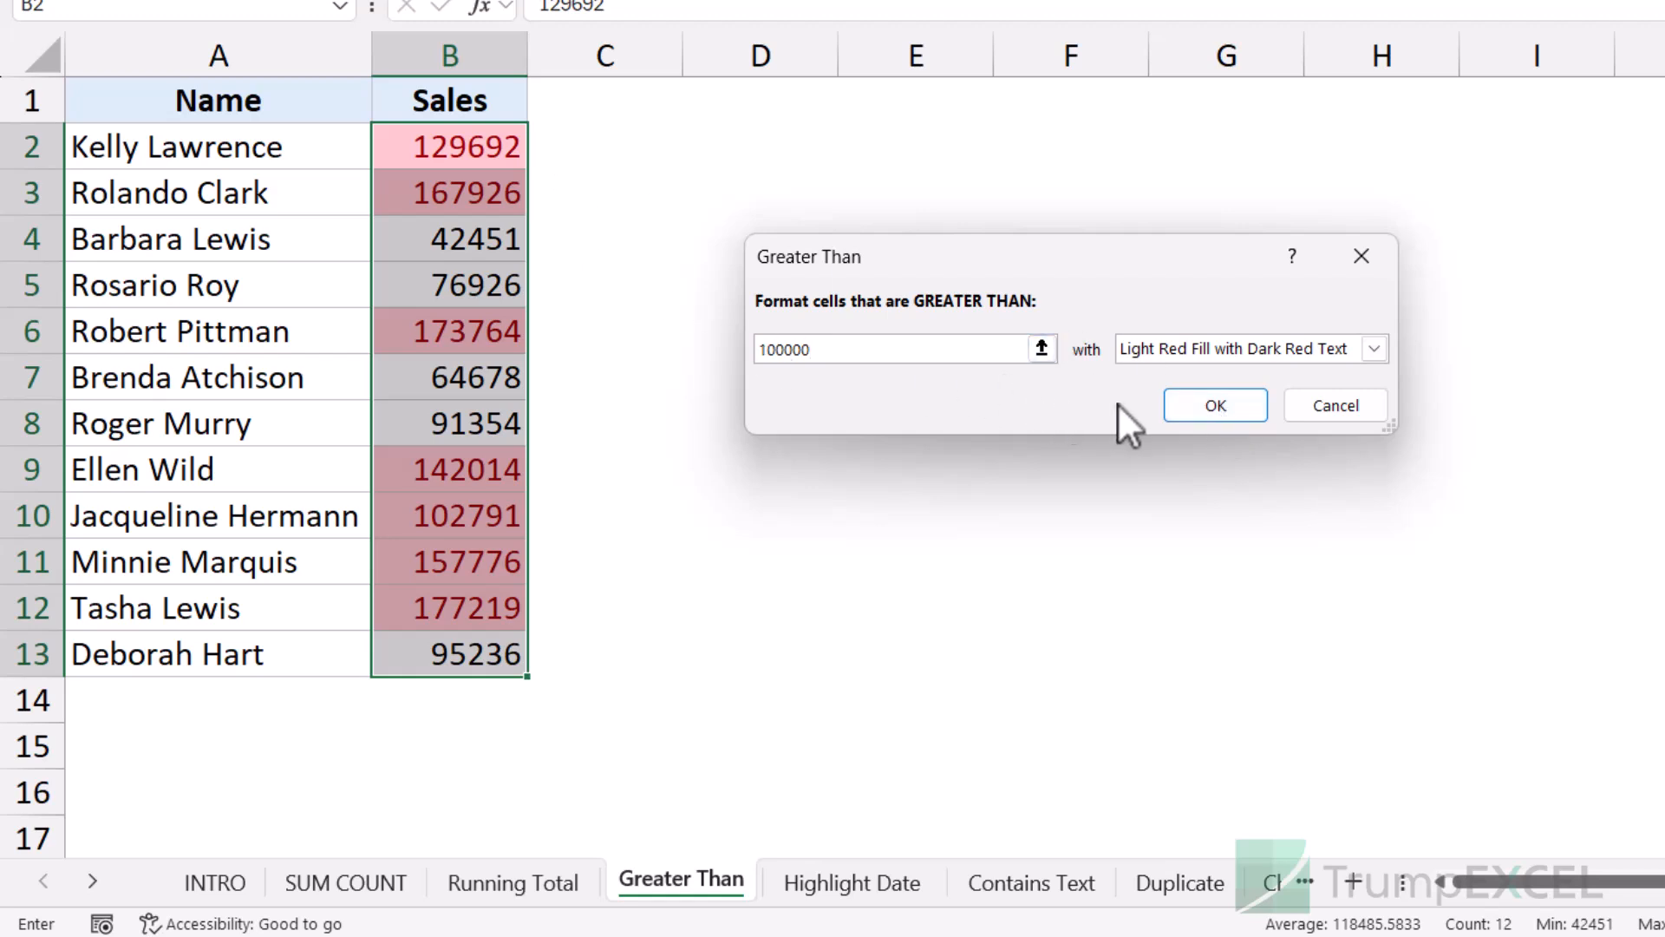
left_click(1213, 407)
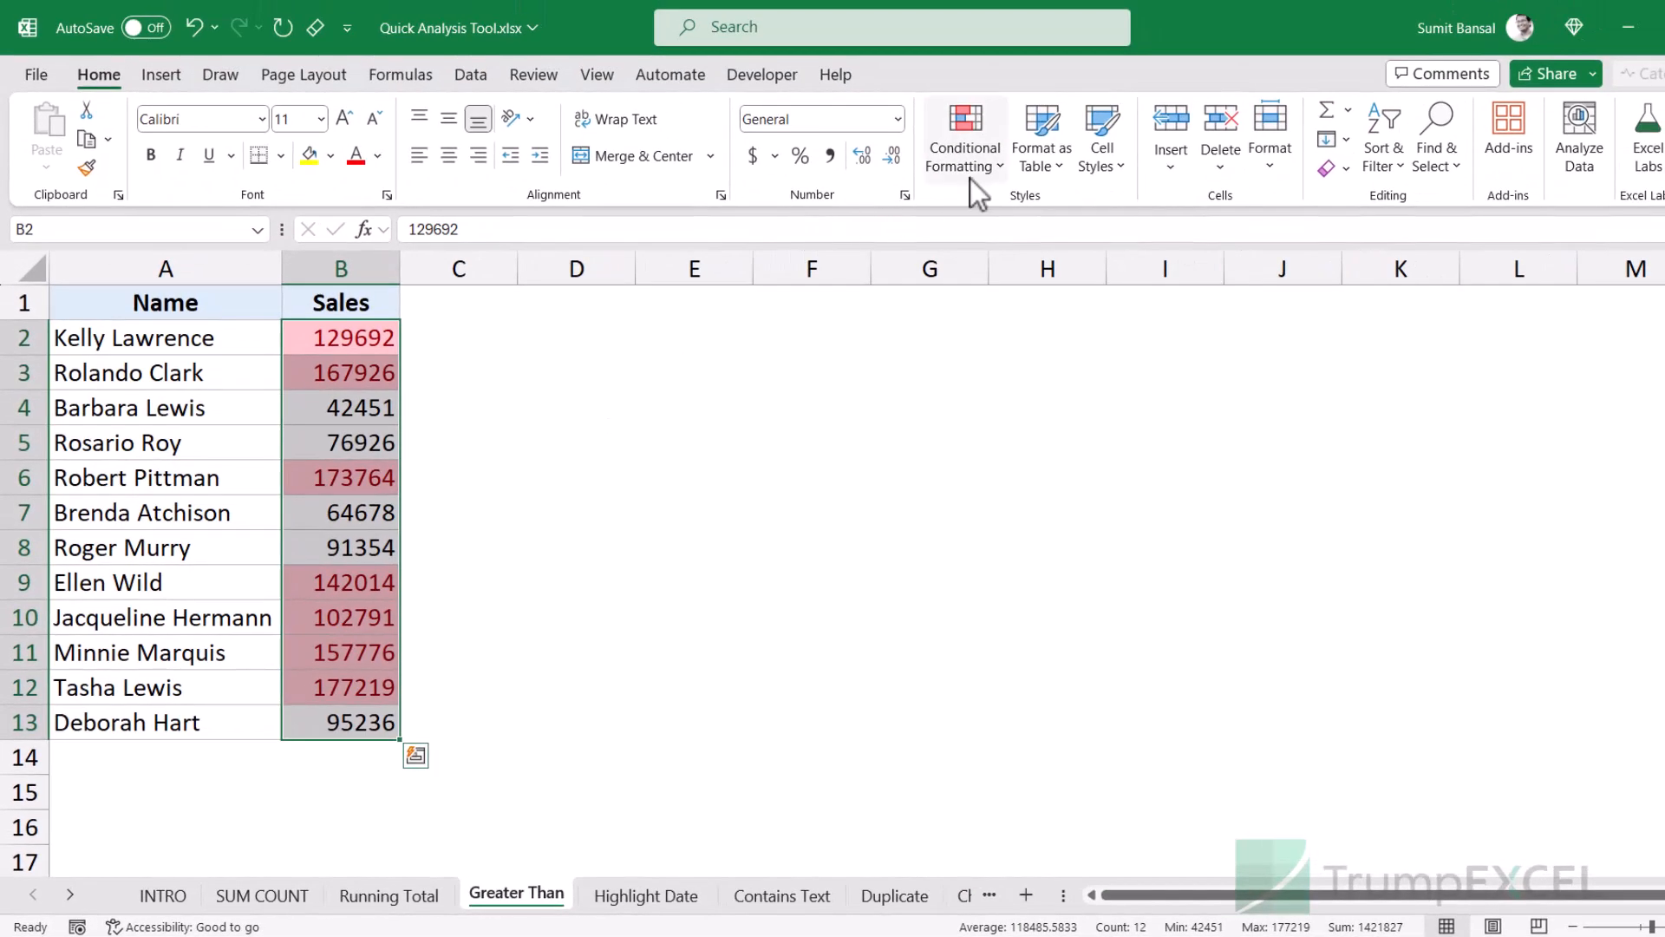
- Look at the Highlight Cells Rules among the Conditional Formatting options for the sales figures, without applying any rule
left_click(977, 172)
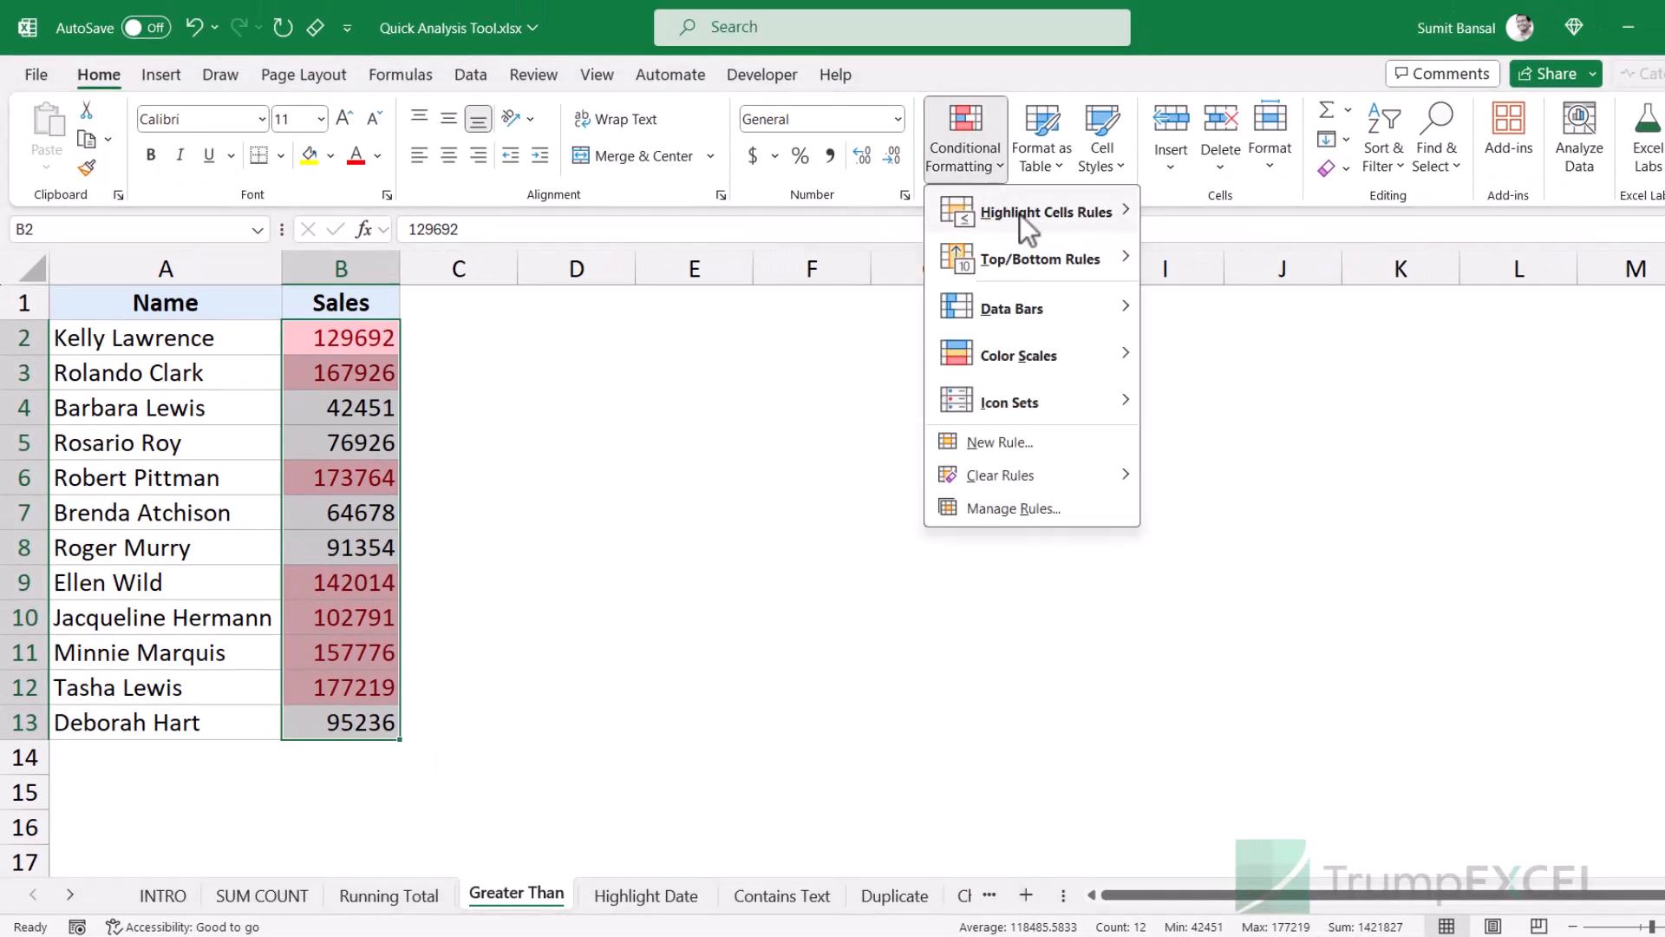
mouse_move(1031, 210)
left_click(471, 457)
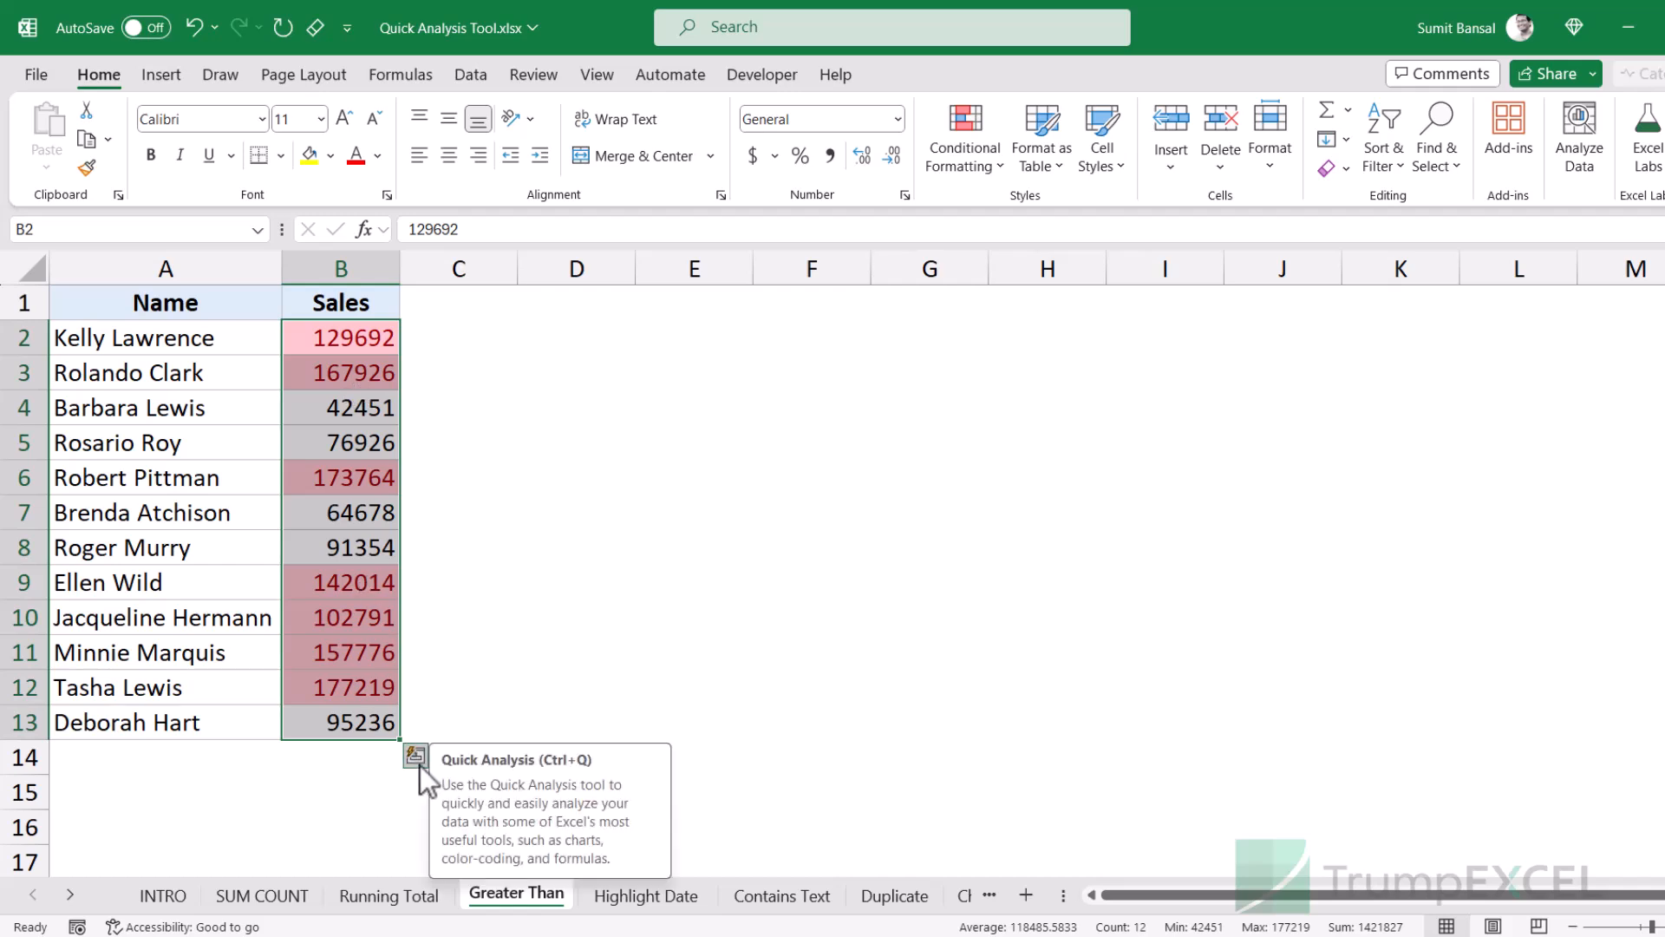
- On the Highlight Date sheet, preview the Quick Analysis formatting options for the dates in A2:A8, including Greater Than
left_click(646, 895)
left_click_drag(247, 369, 234, 623)
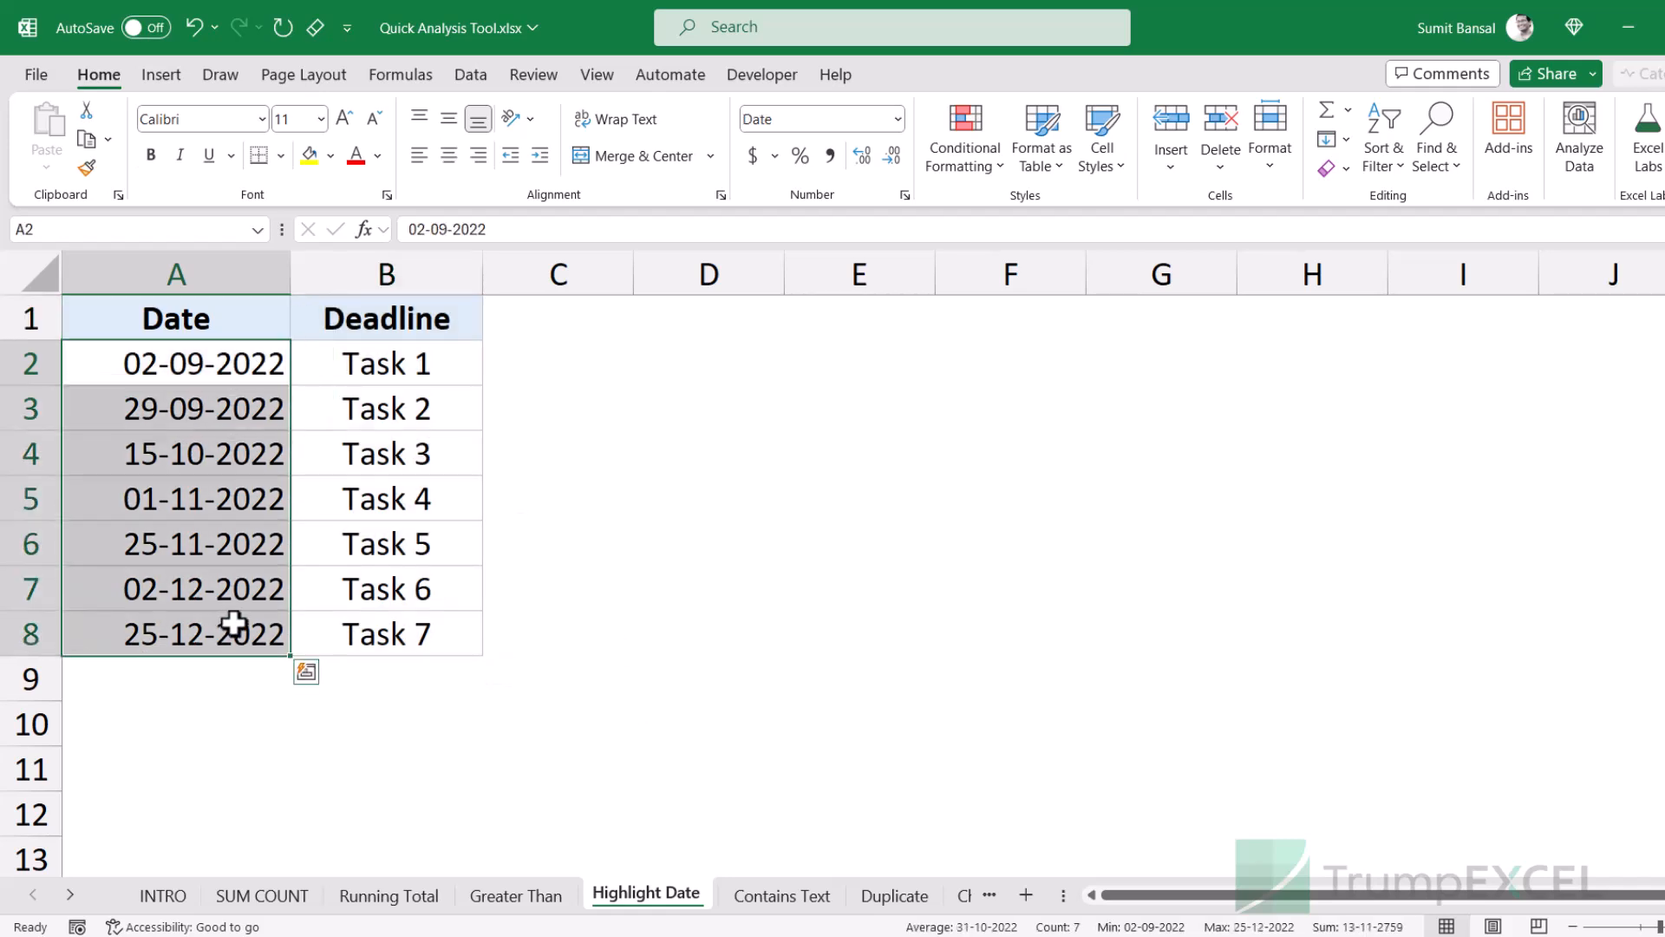
left_click(311, 678)
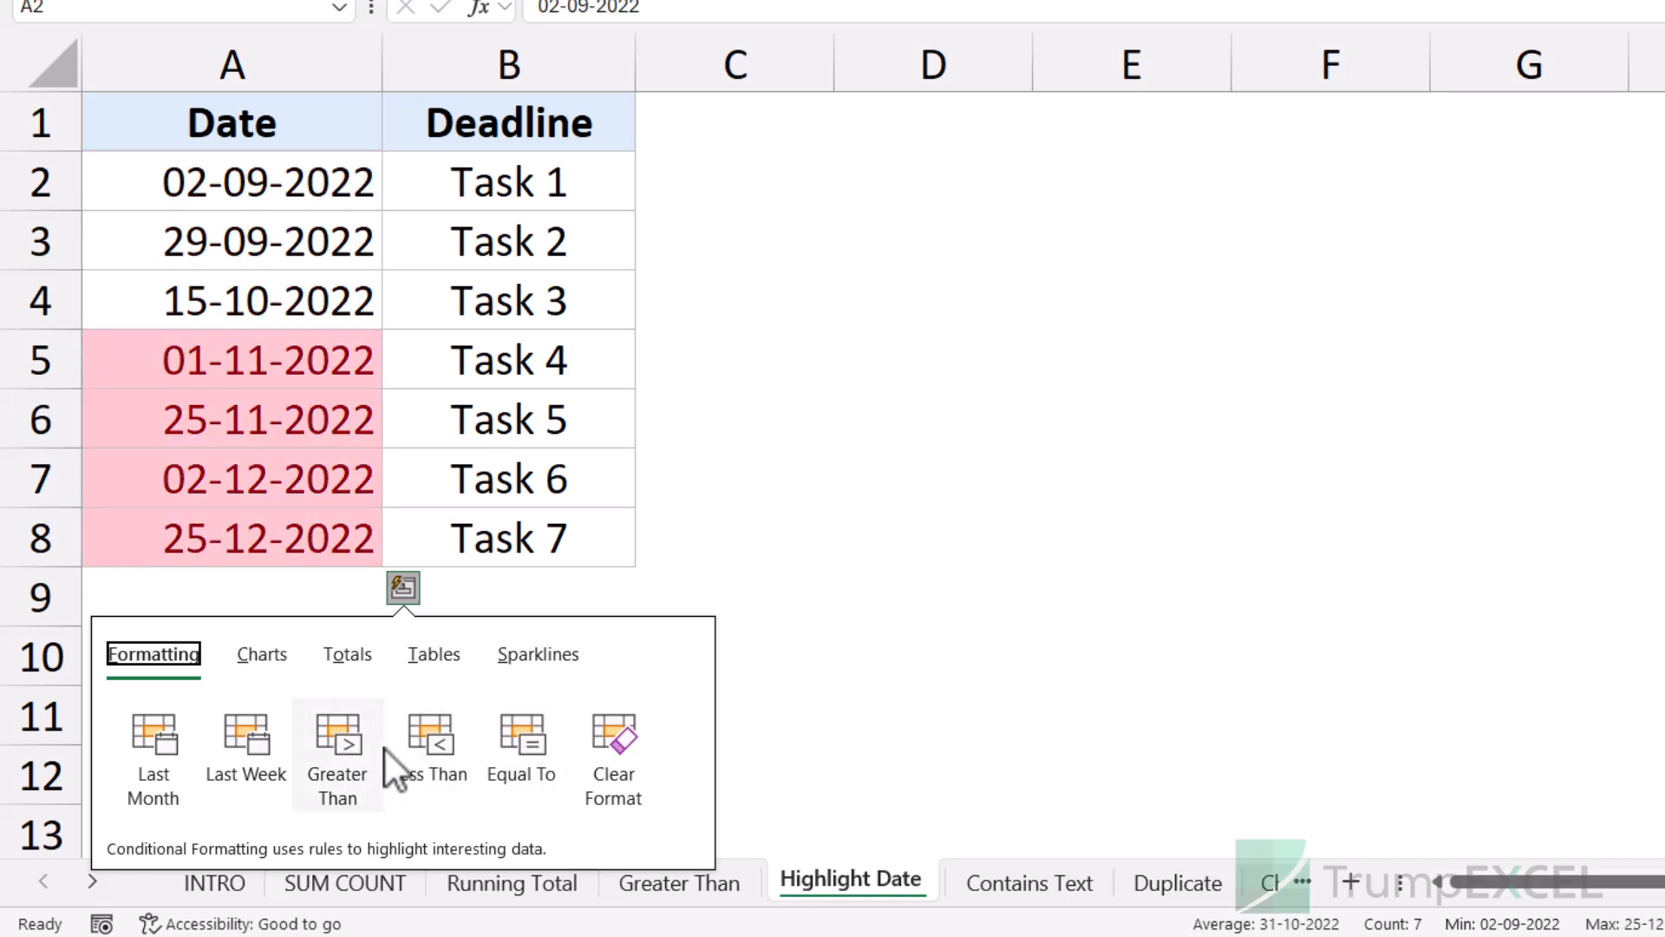
- On the Contains Text sheet, use Quick Analysis to highlight product IDs in A2:A8 containing KL with Light Red Fill with Dark Red Text
left_click(1006, 889)
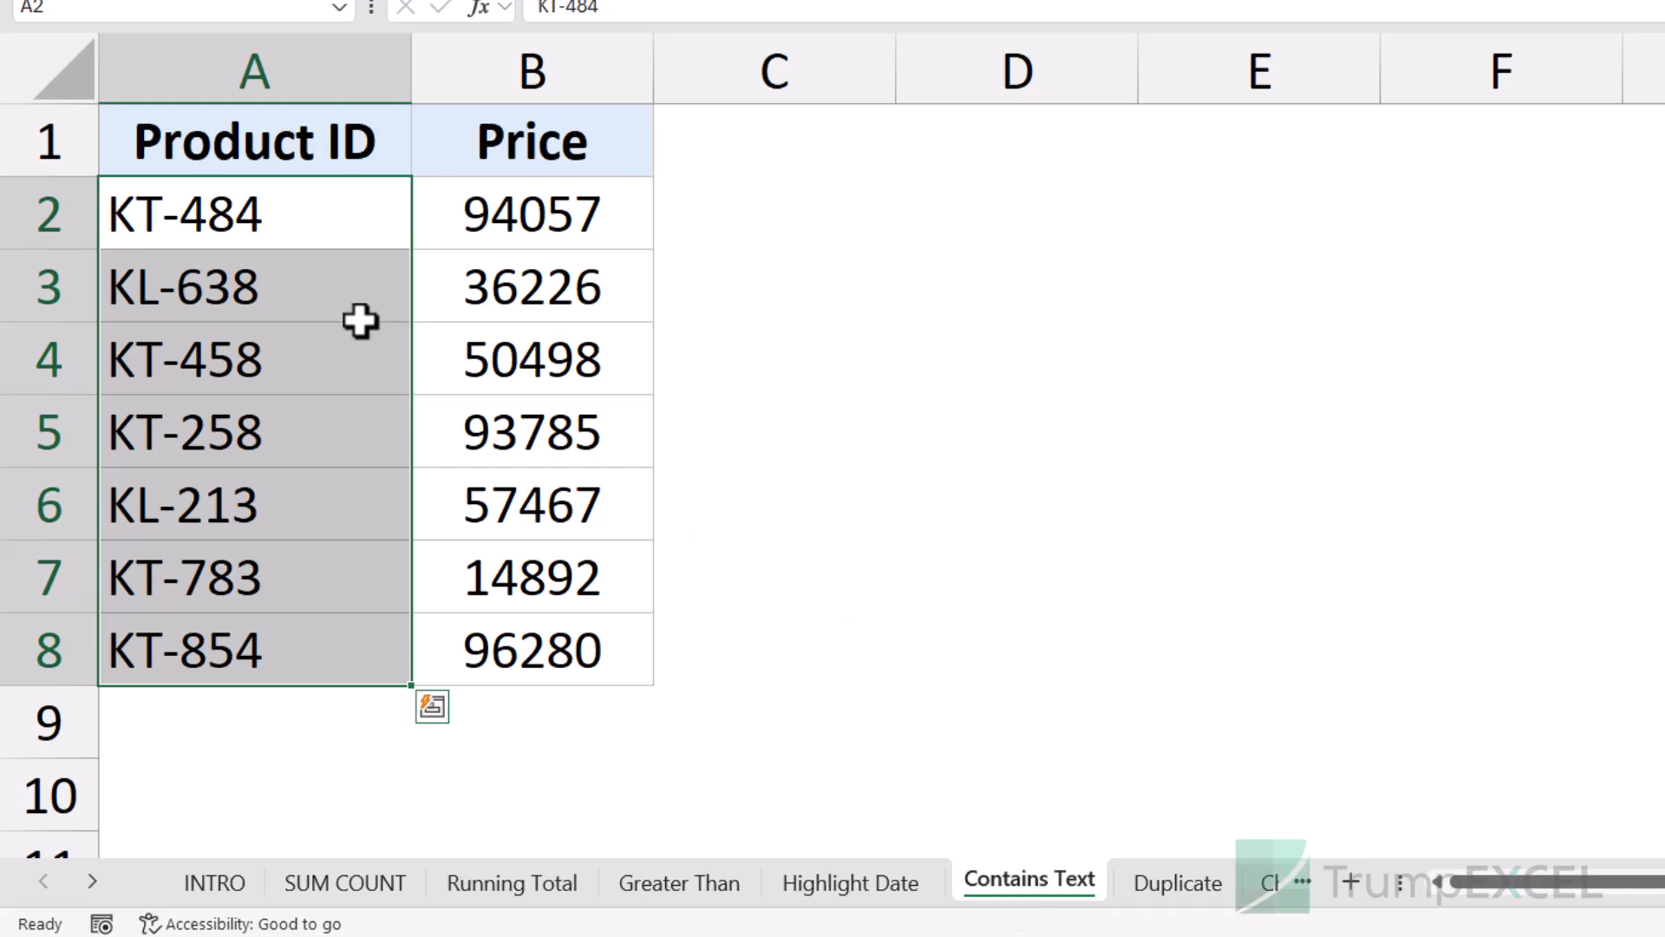
left_click(438, 708)
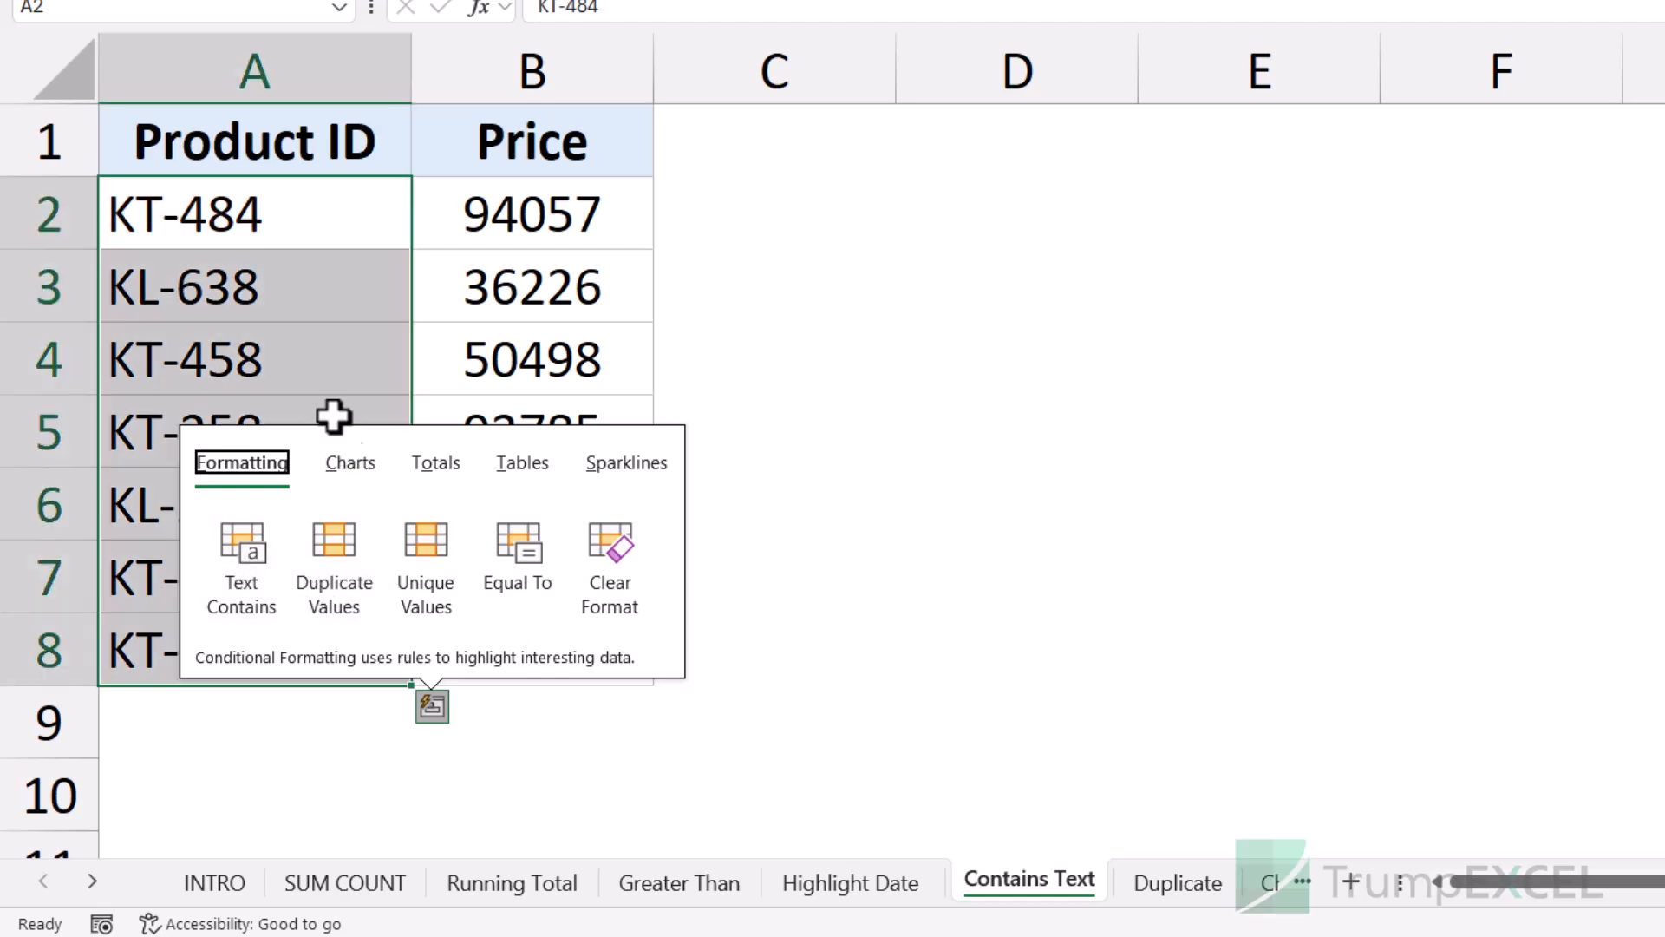
left_click(911, 517)
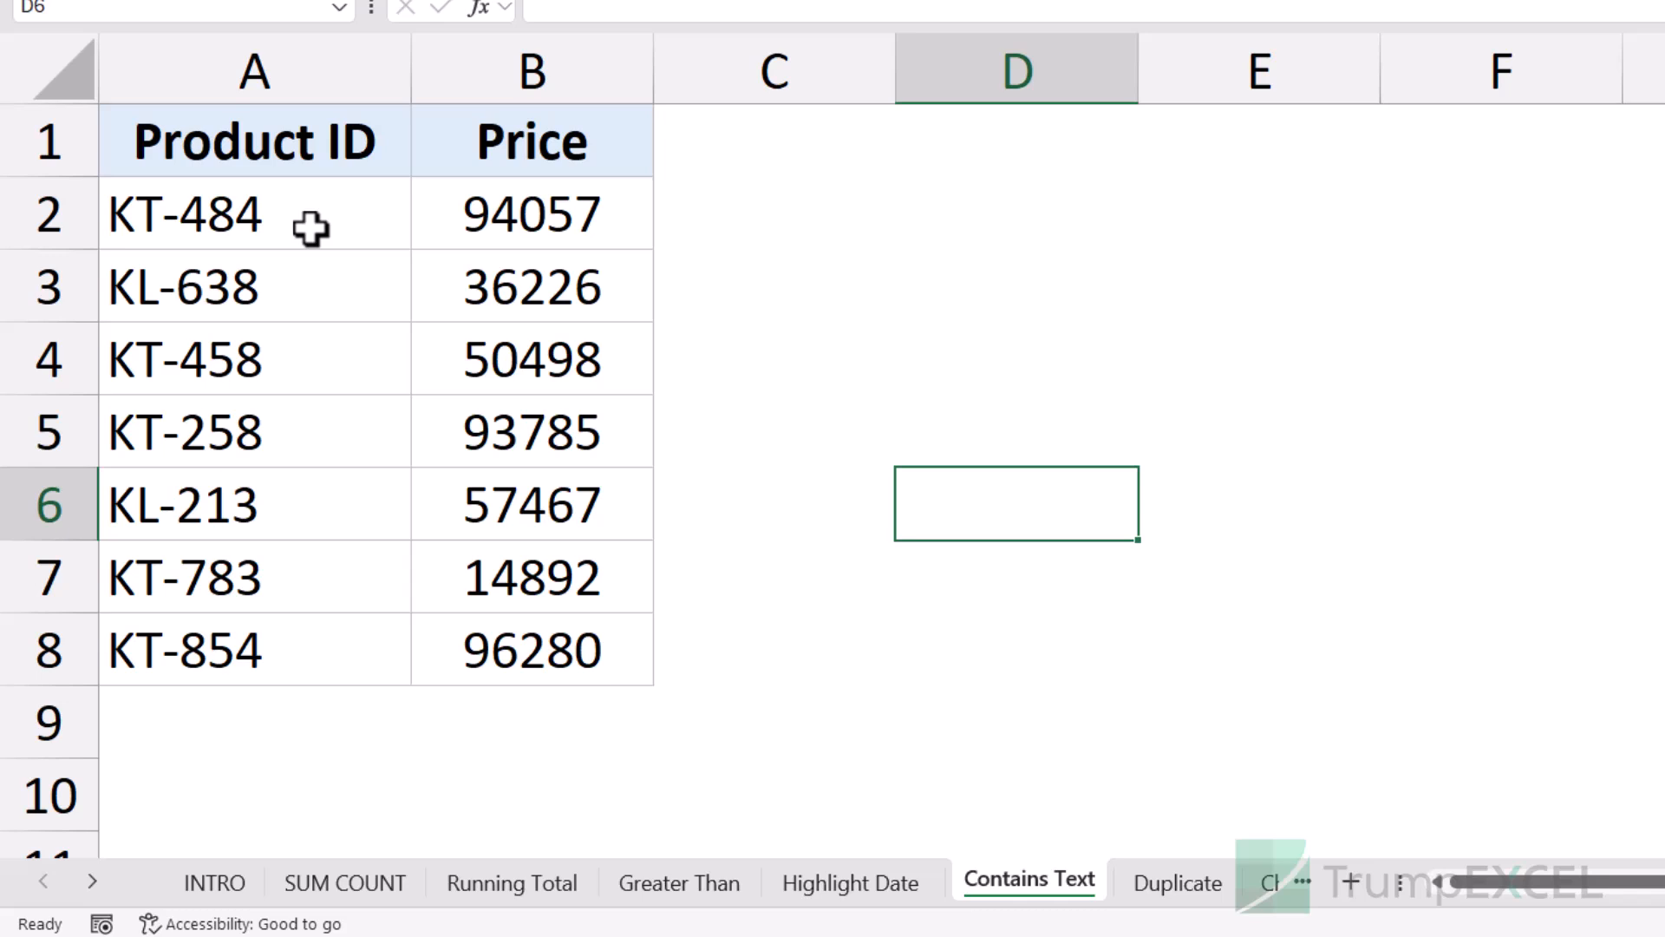
left_click_drag(313, 223, 334, 678)
left_click(433, 708)
left_click(239, 582)
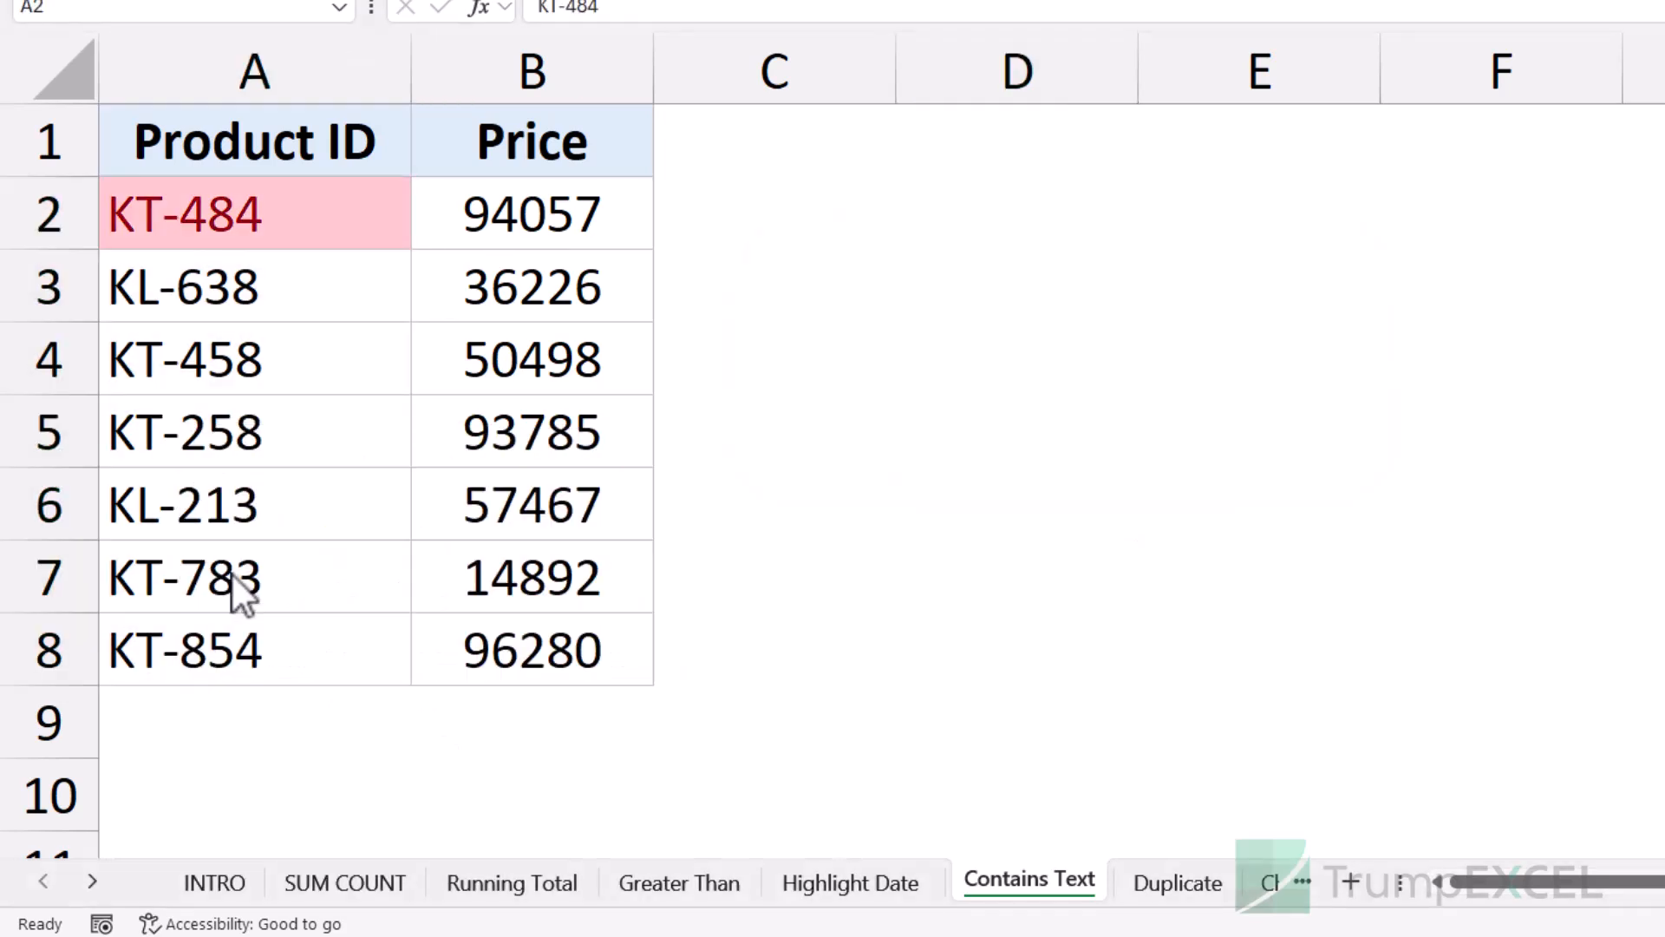
type("KL")
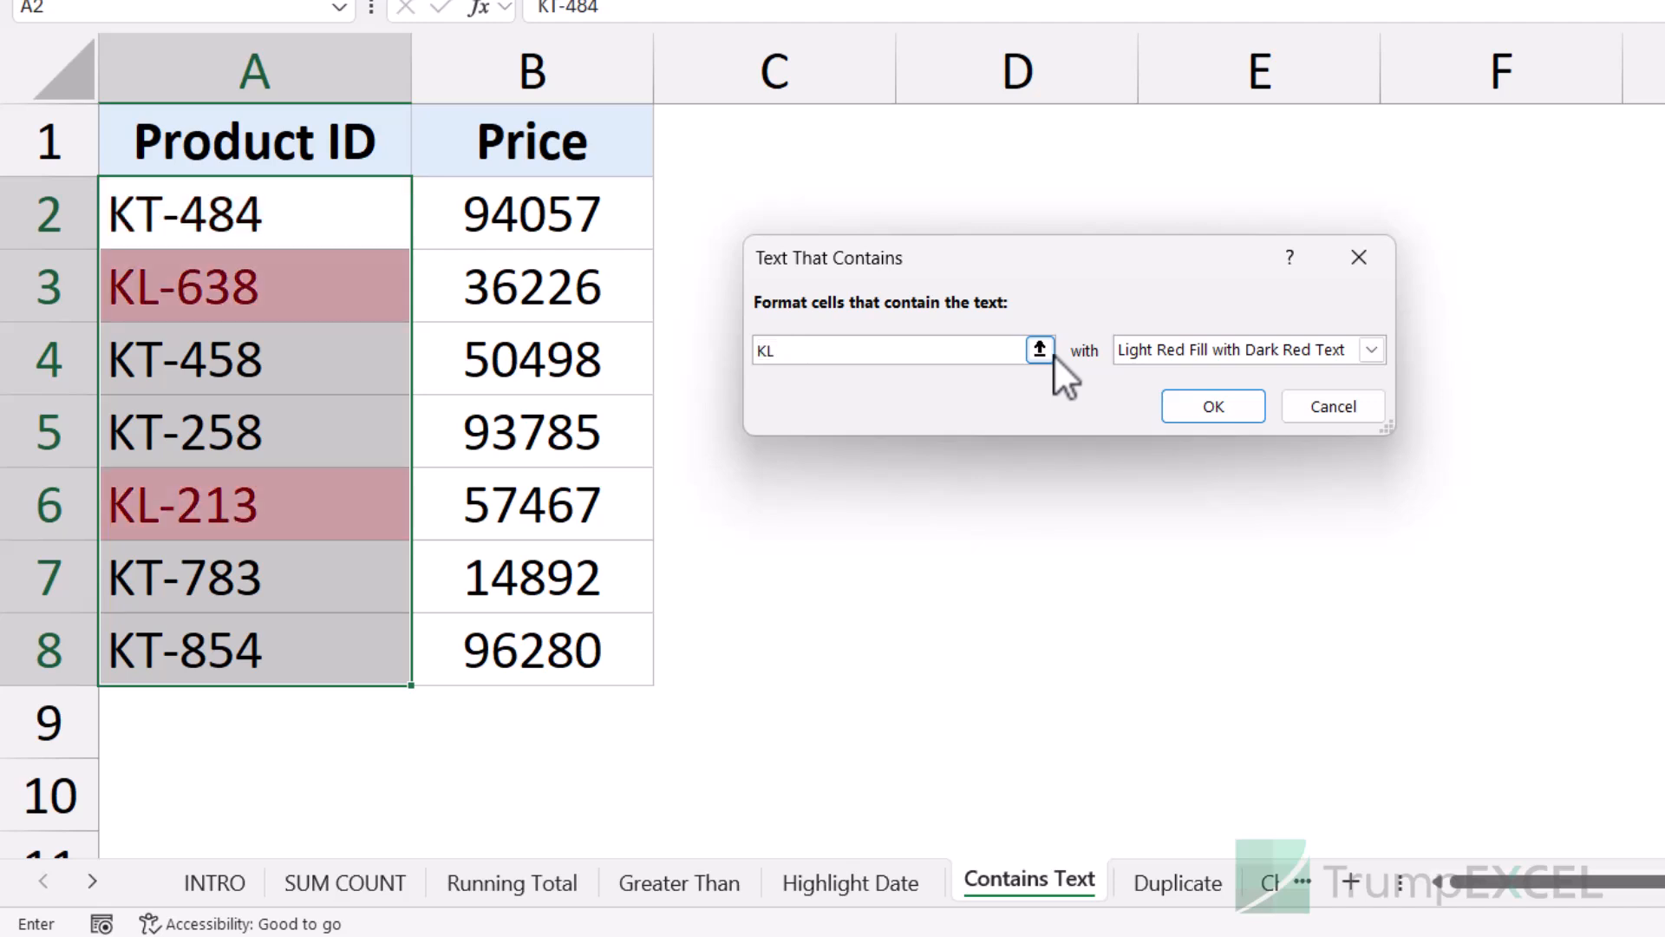
left_click(1202, 421)
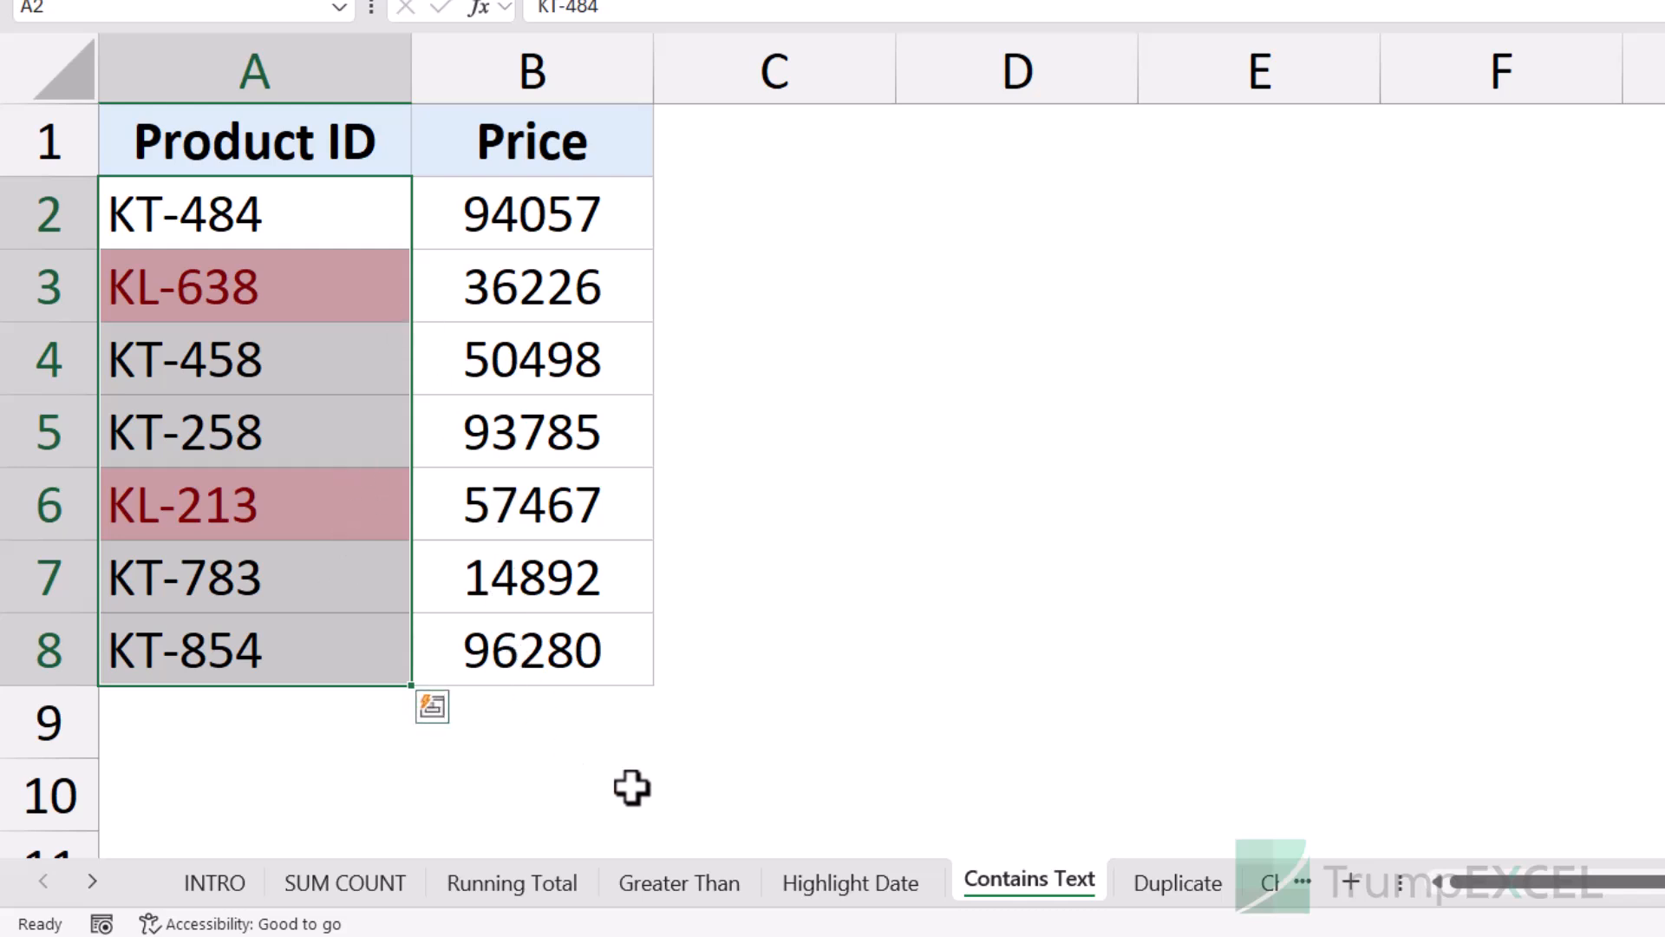
- On the Duplicate sheet, use Quick Analysis on A2:A9 to highlight the duplicate employee names and also the unique ones
left_click(1167, 884)
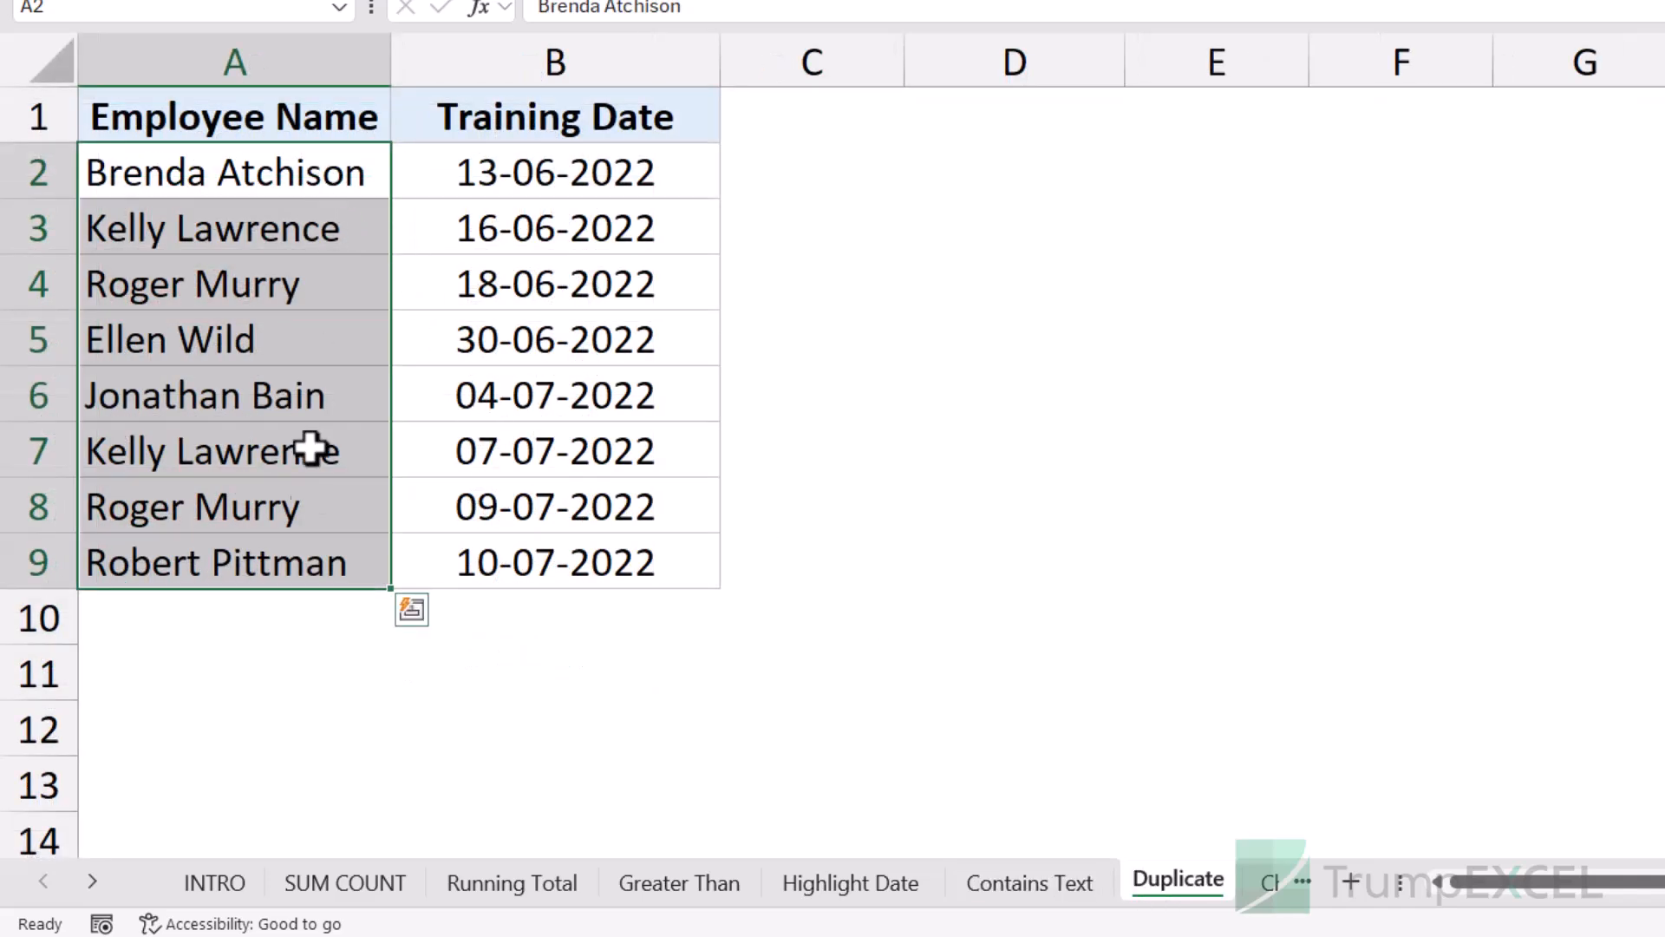
left_click(414, 613)
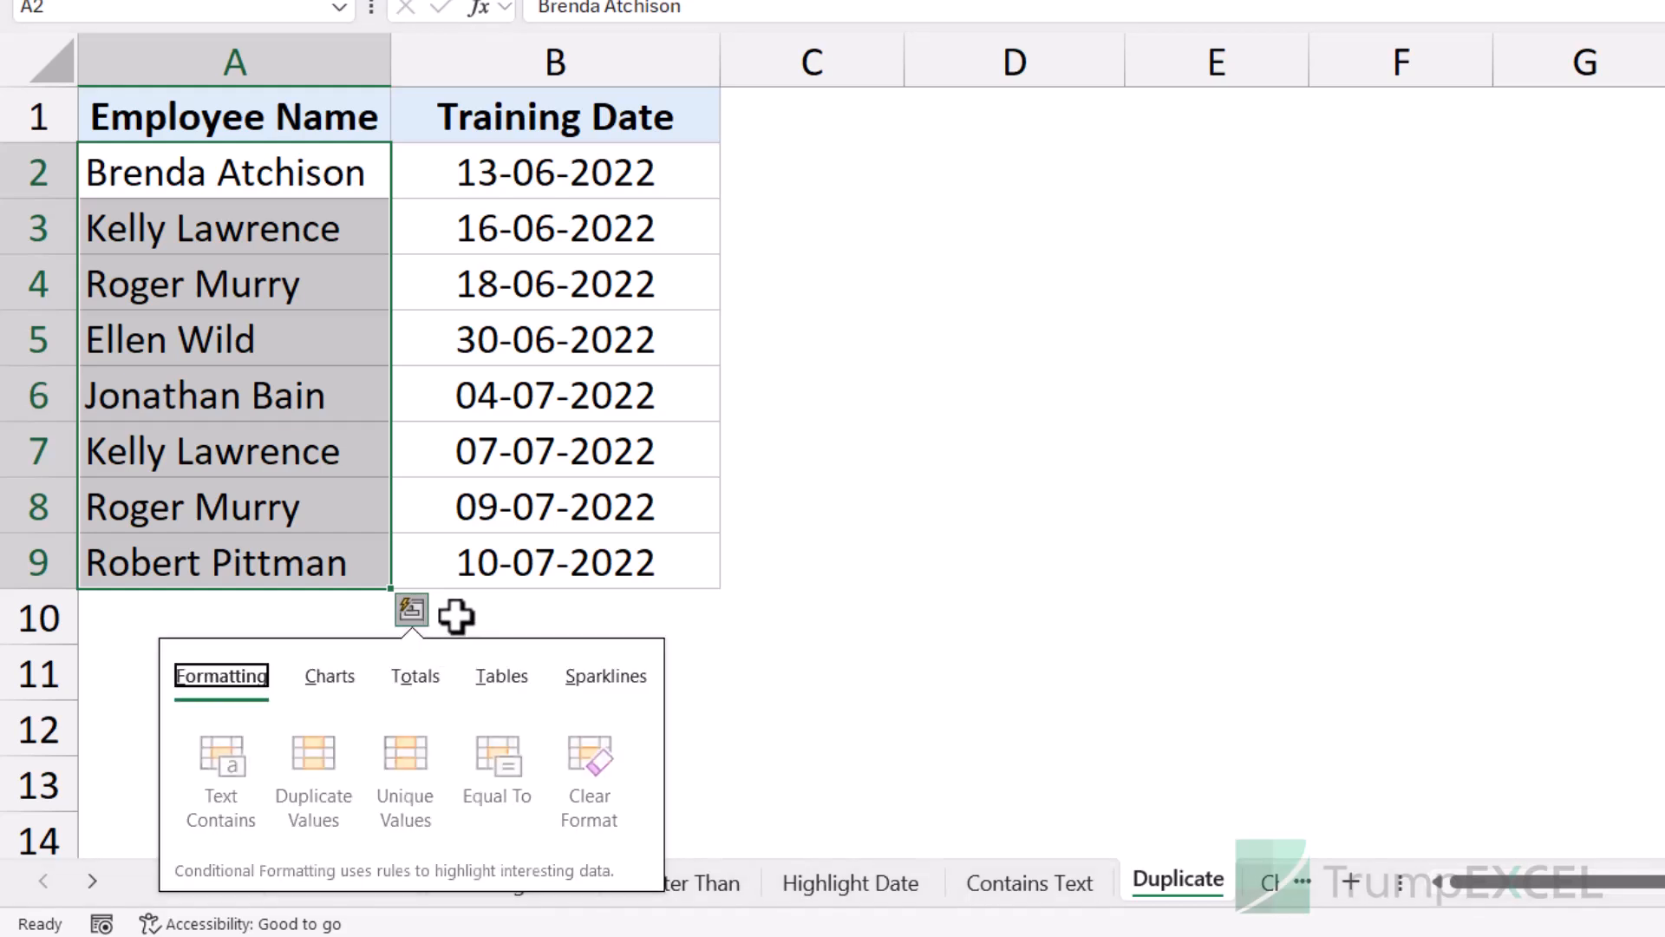
left_click(319, 777)
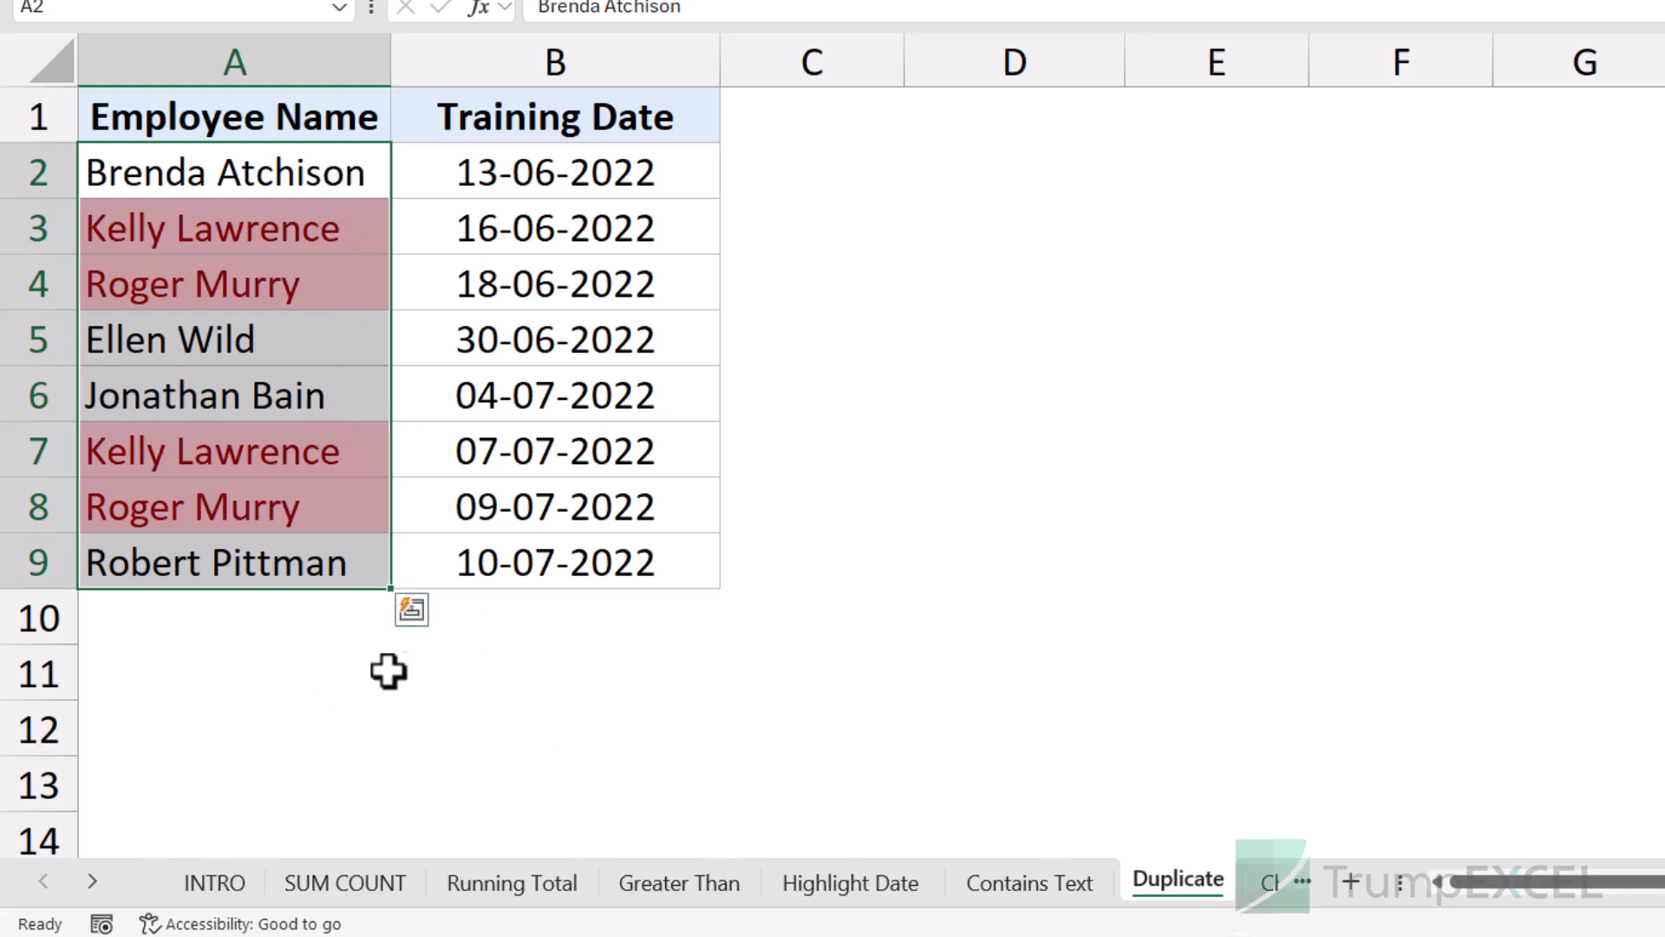
left_click(423, 614)
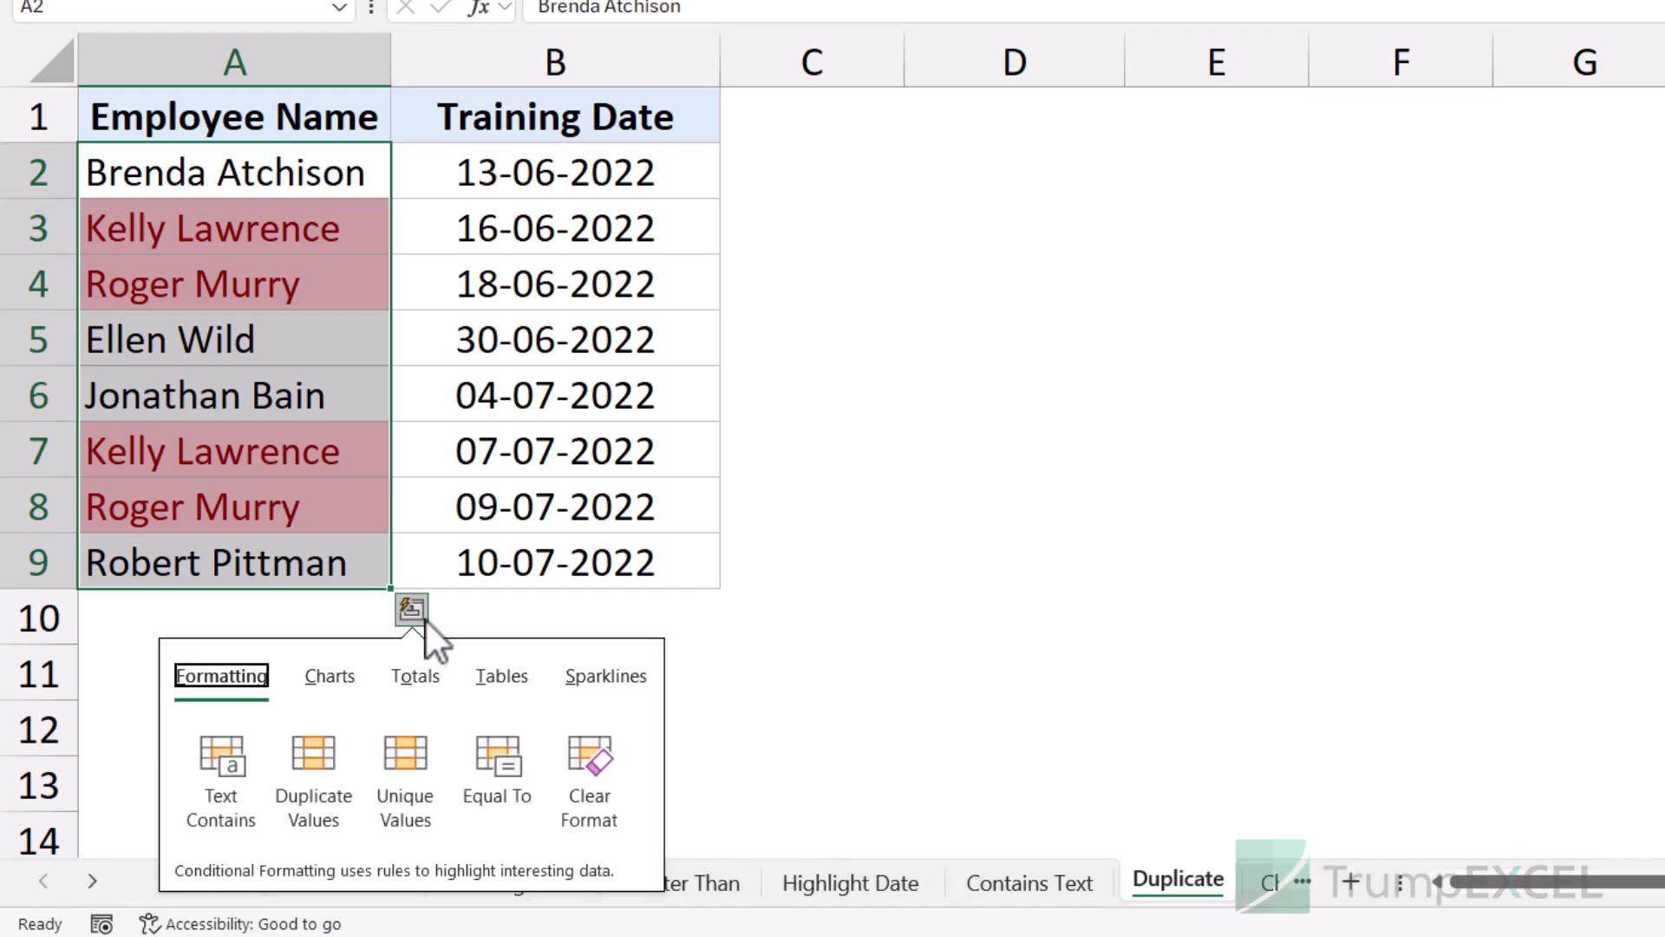
left_click(408, 762)
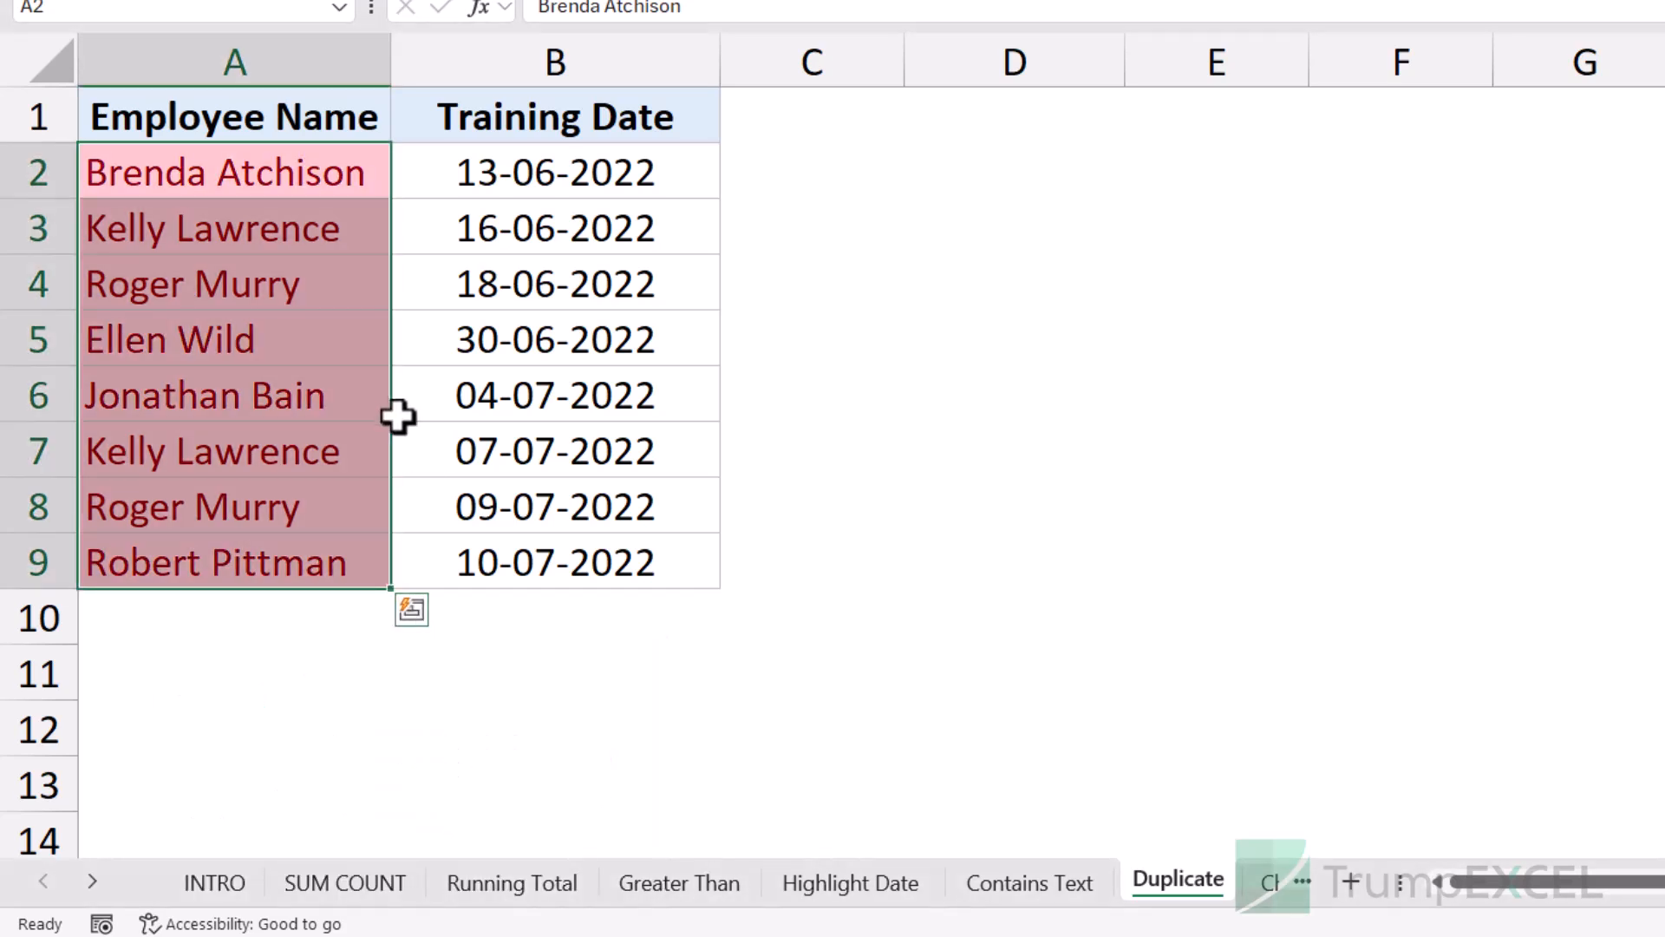
- Clear the conditional formatting from the employee names in A2:A9 and use Quick Analysis to highlight only the unique values
left_click(414, 621)
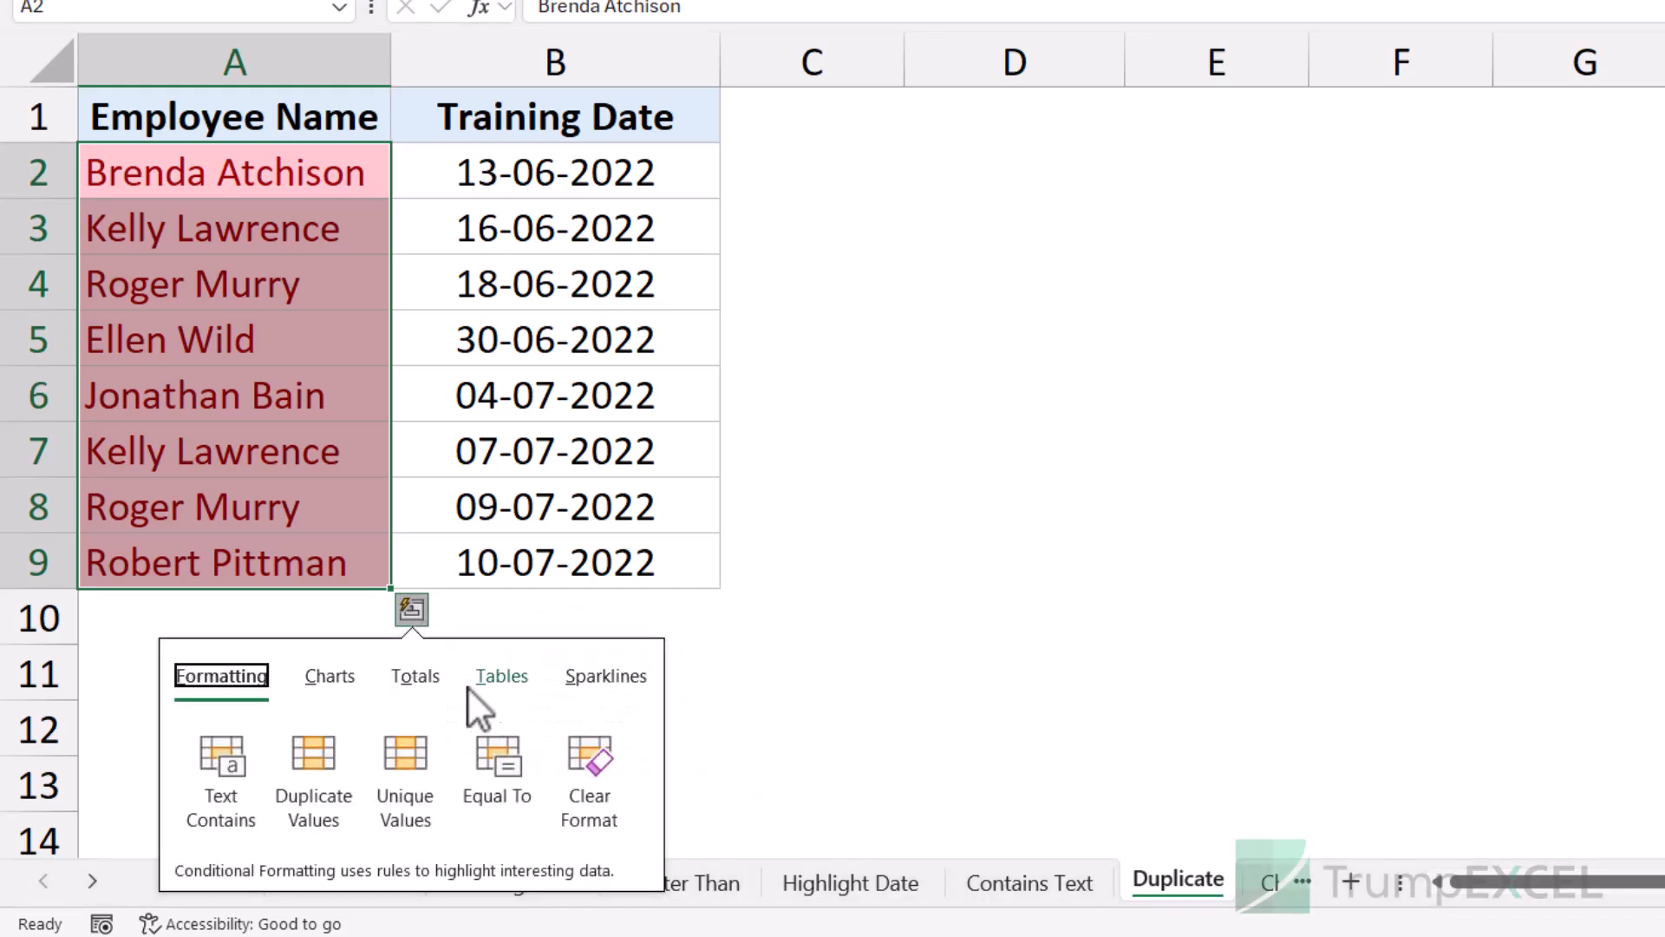
left_click(591, 770)
left_click(417, 614)
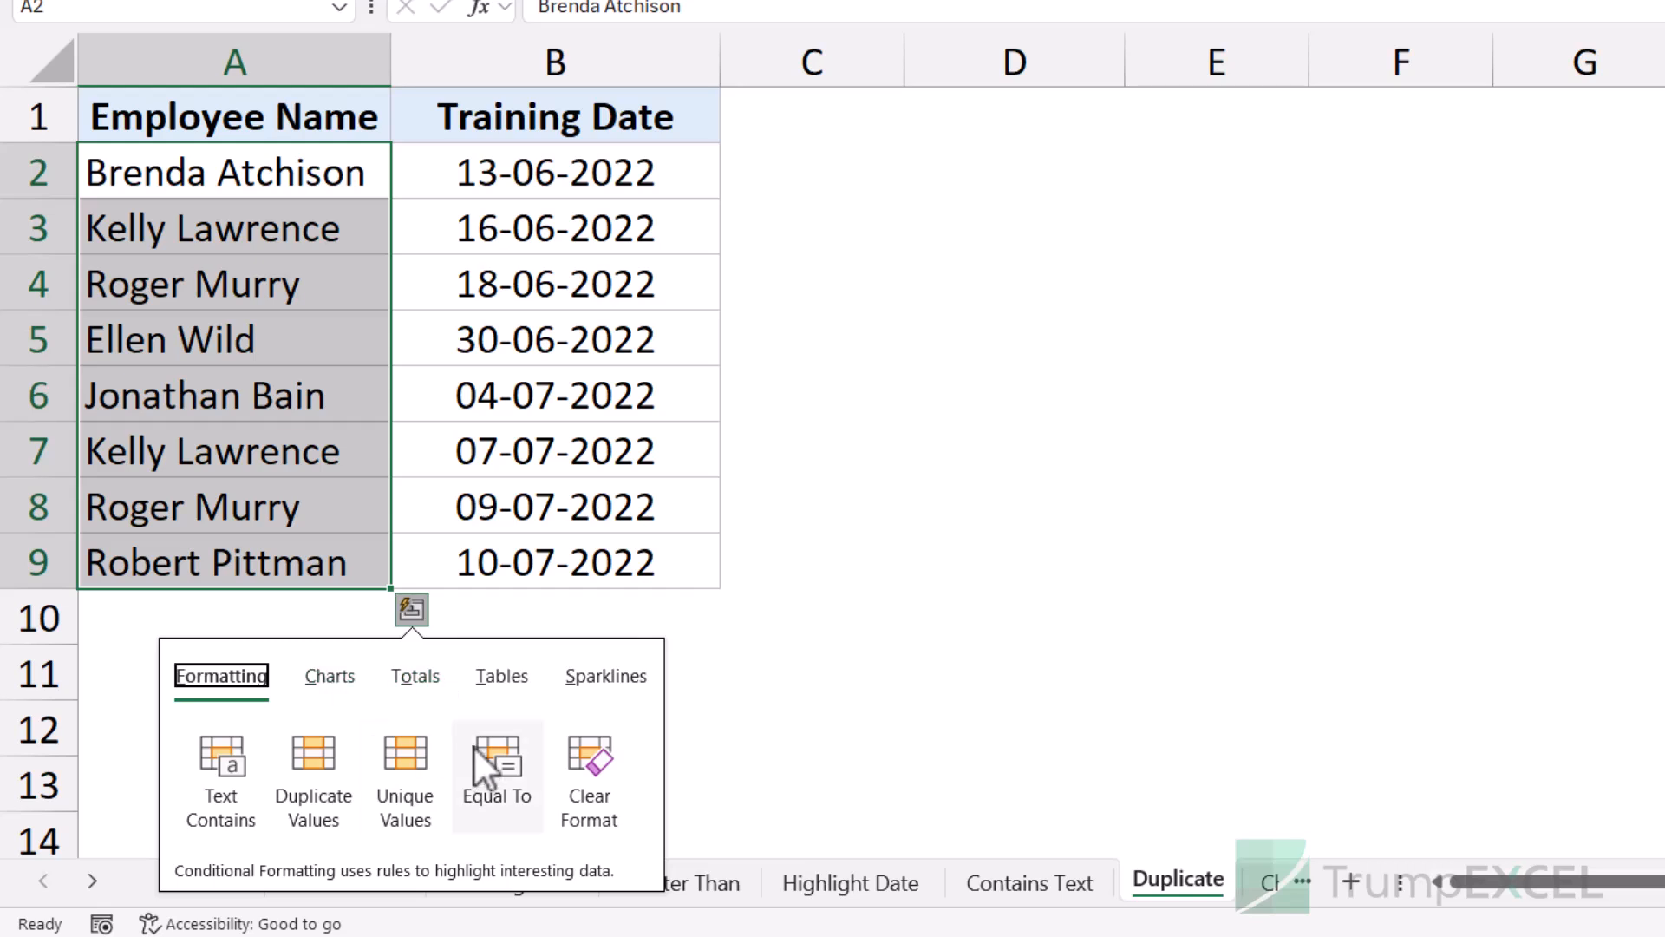
left_click(404, 769)
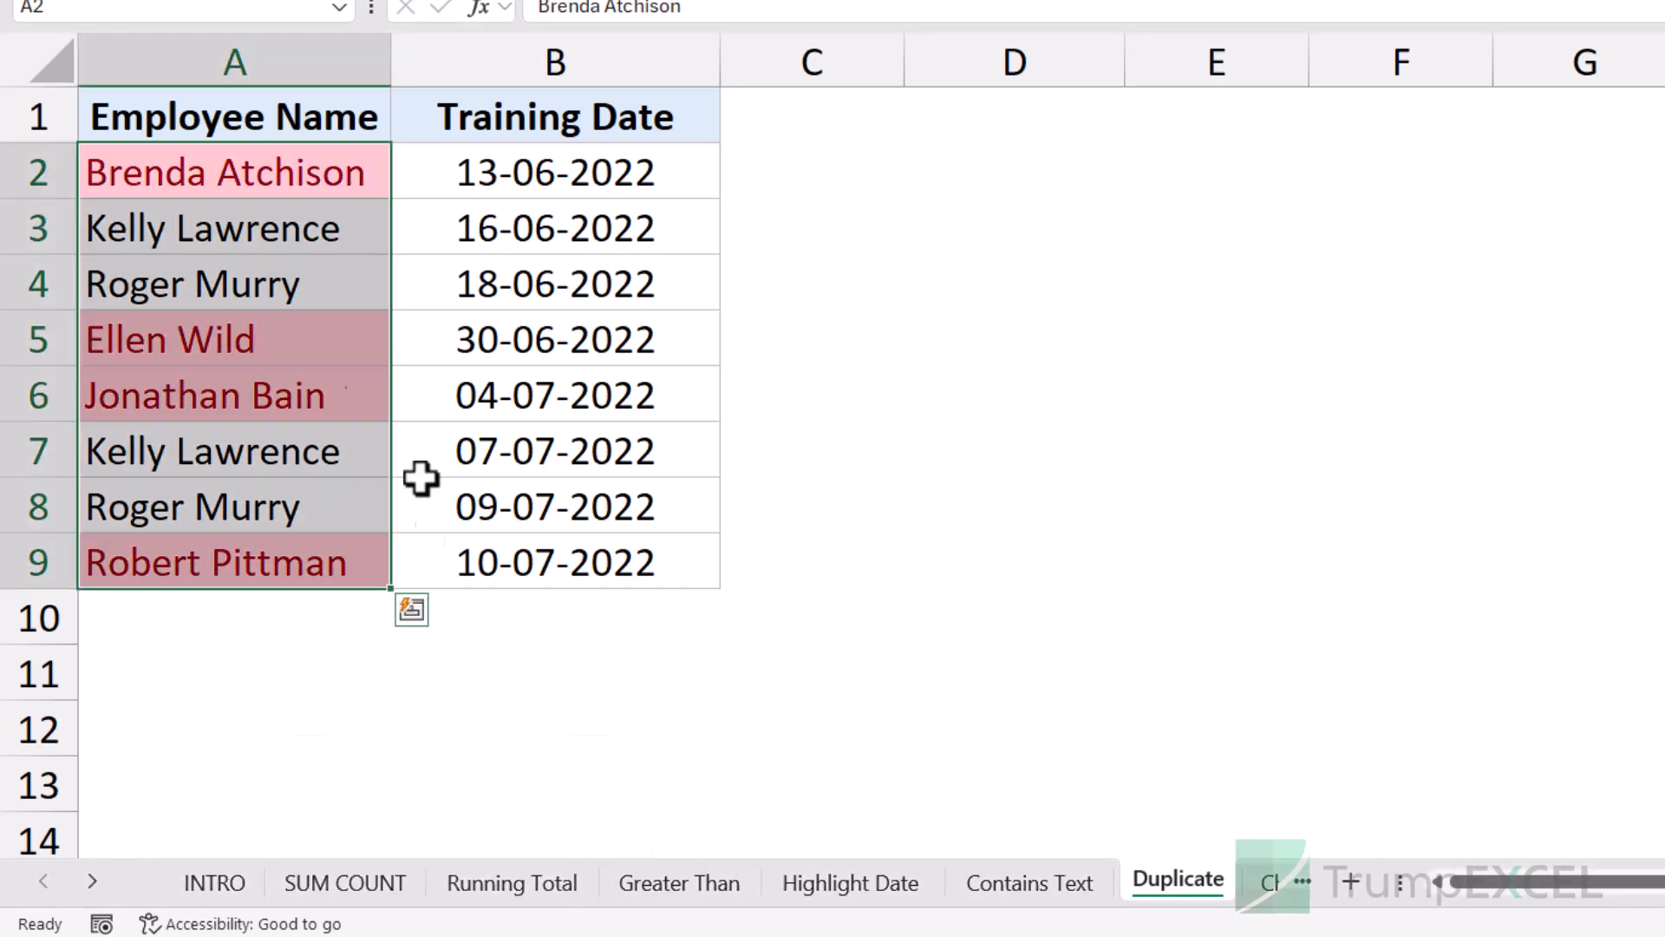
- On the Chart sheet, browse the Quick Analysis chart, sparkline and formatting options for the monthly sales data in A1:B13
left_click(94, 883)
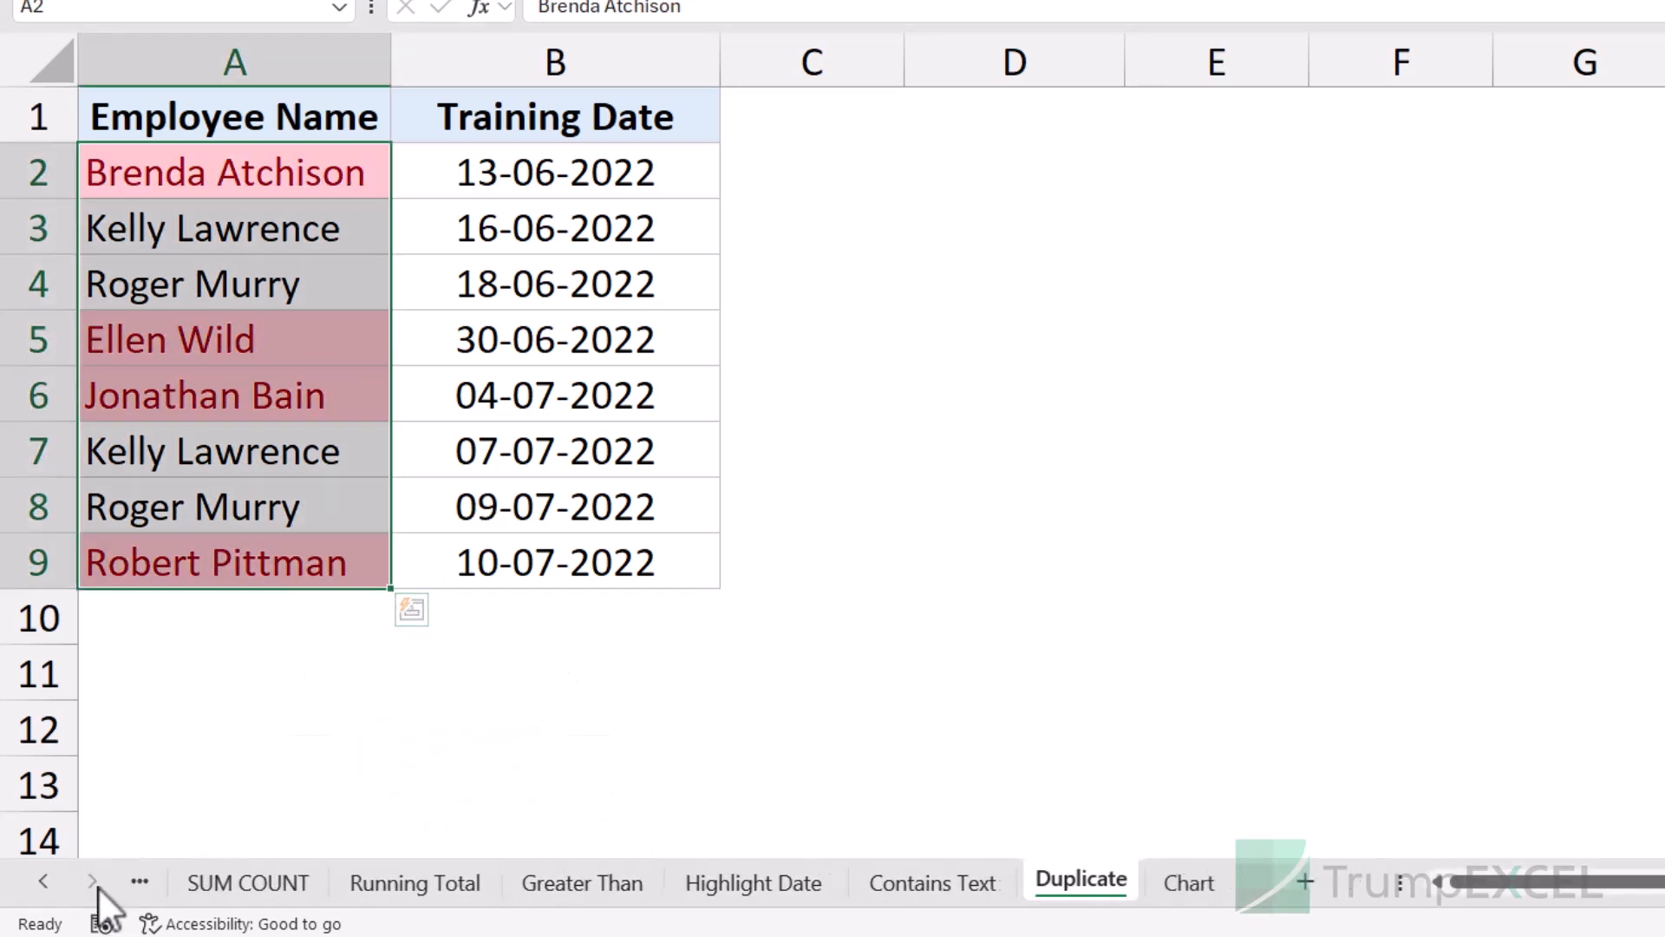
left_click(1193, 888)
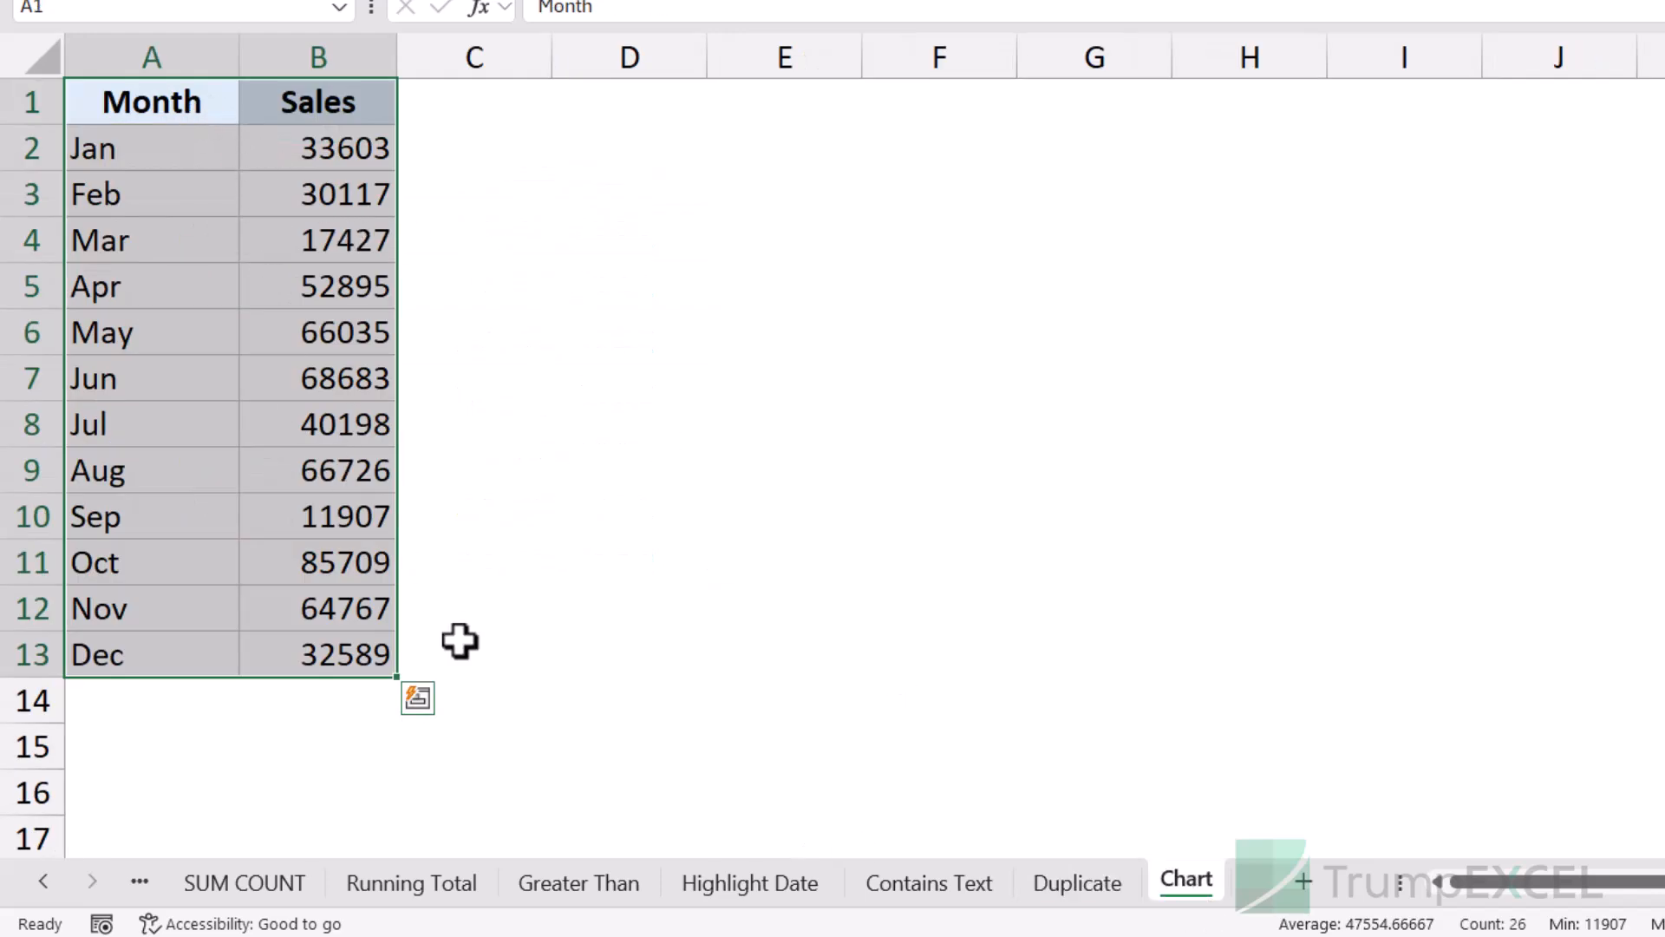
left_click(418, 699)
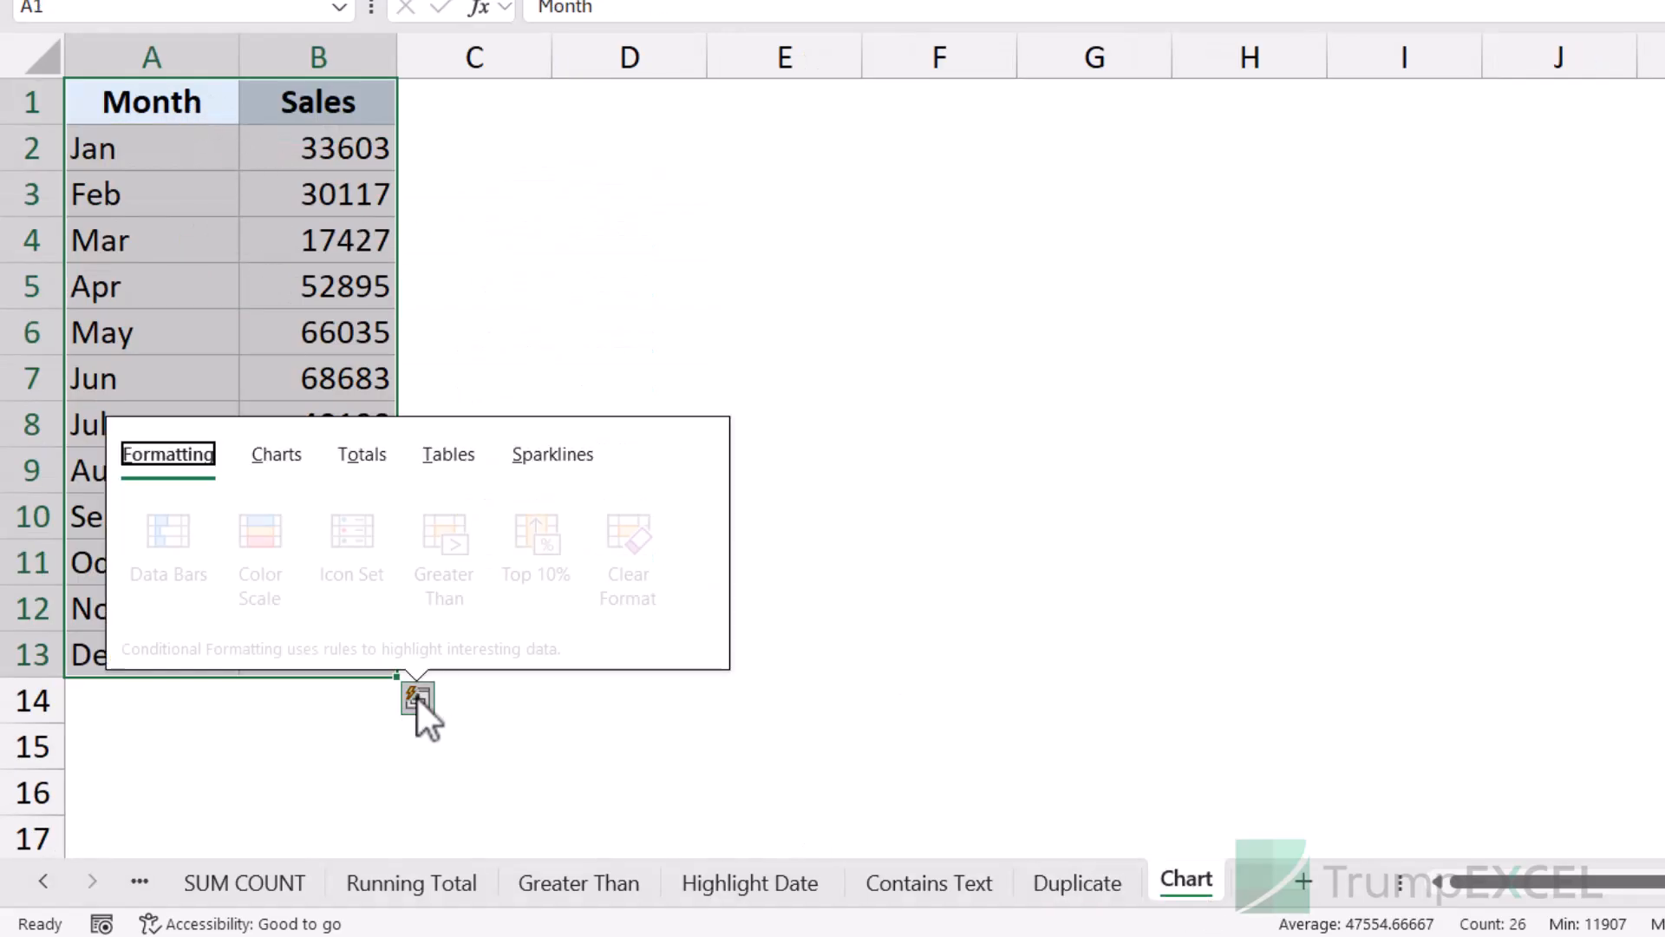
left_click(292, 467)
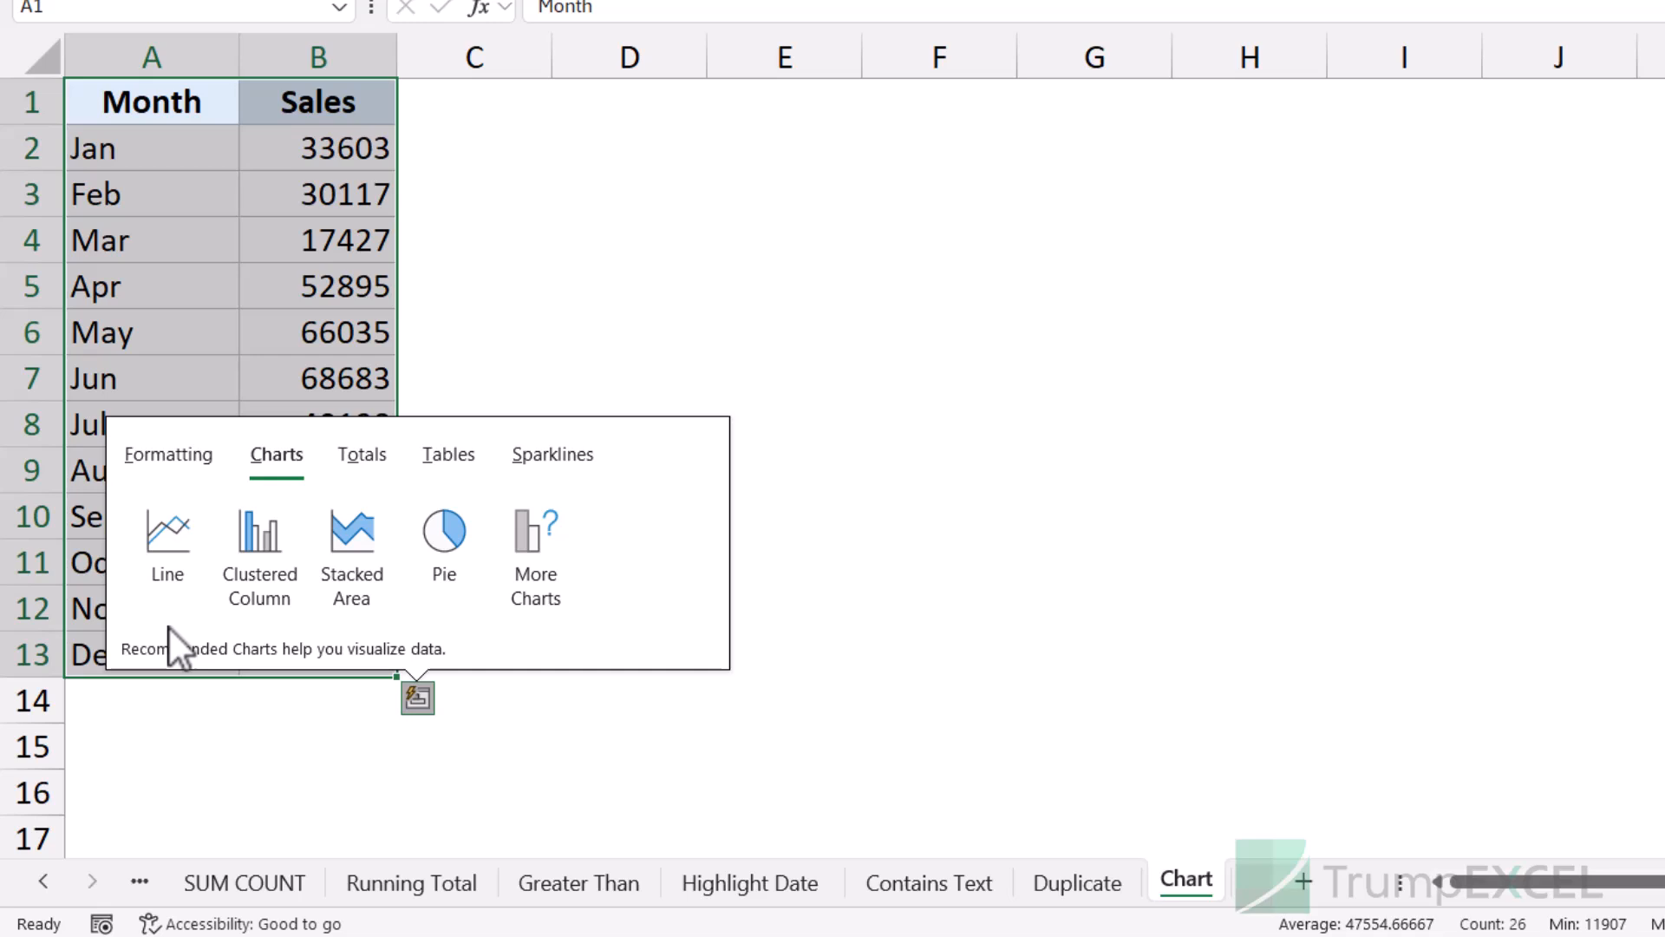
mouse_move(182, 575)
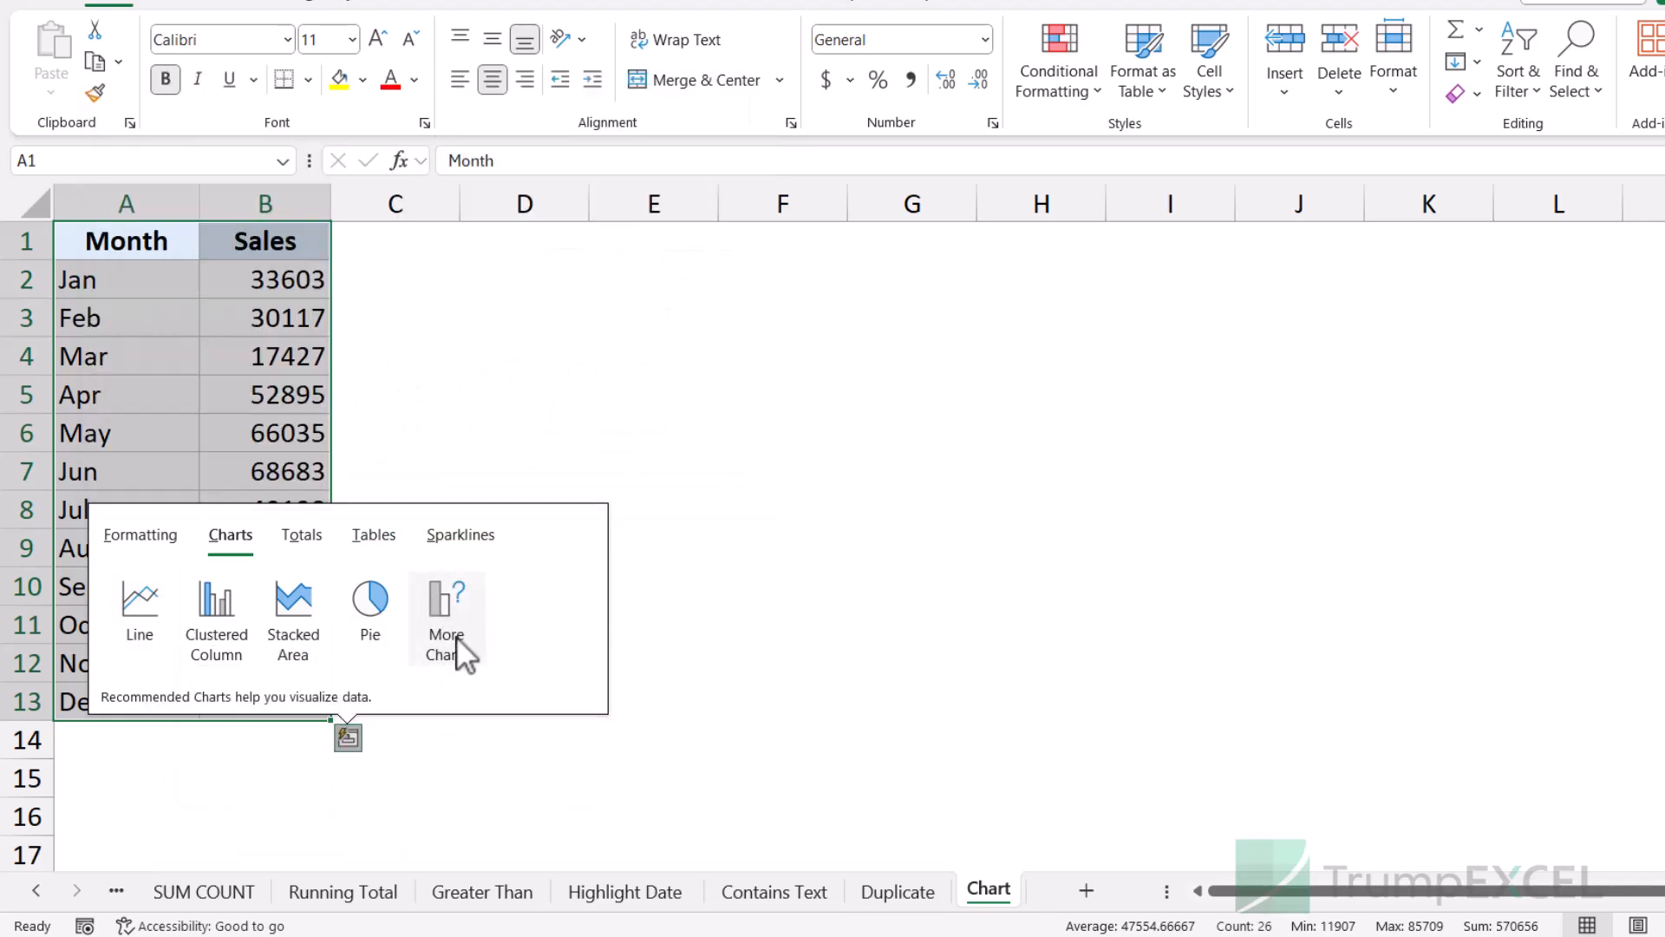
left_click(469, 536)
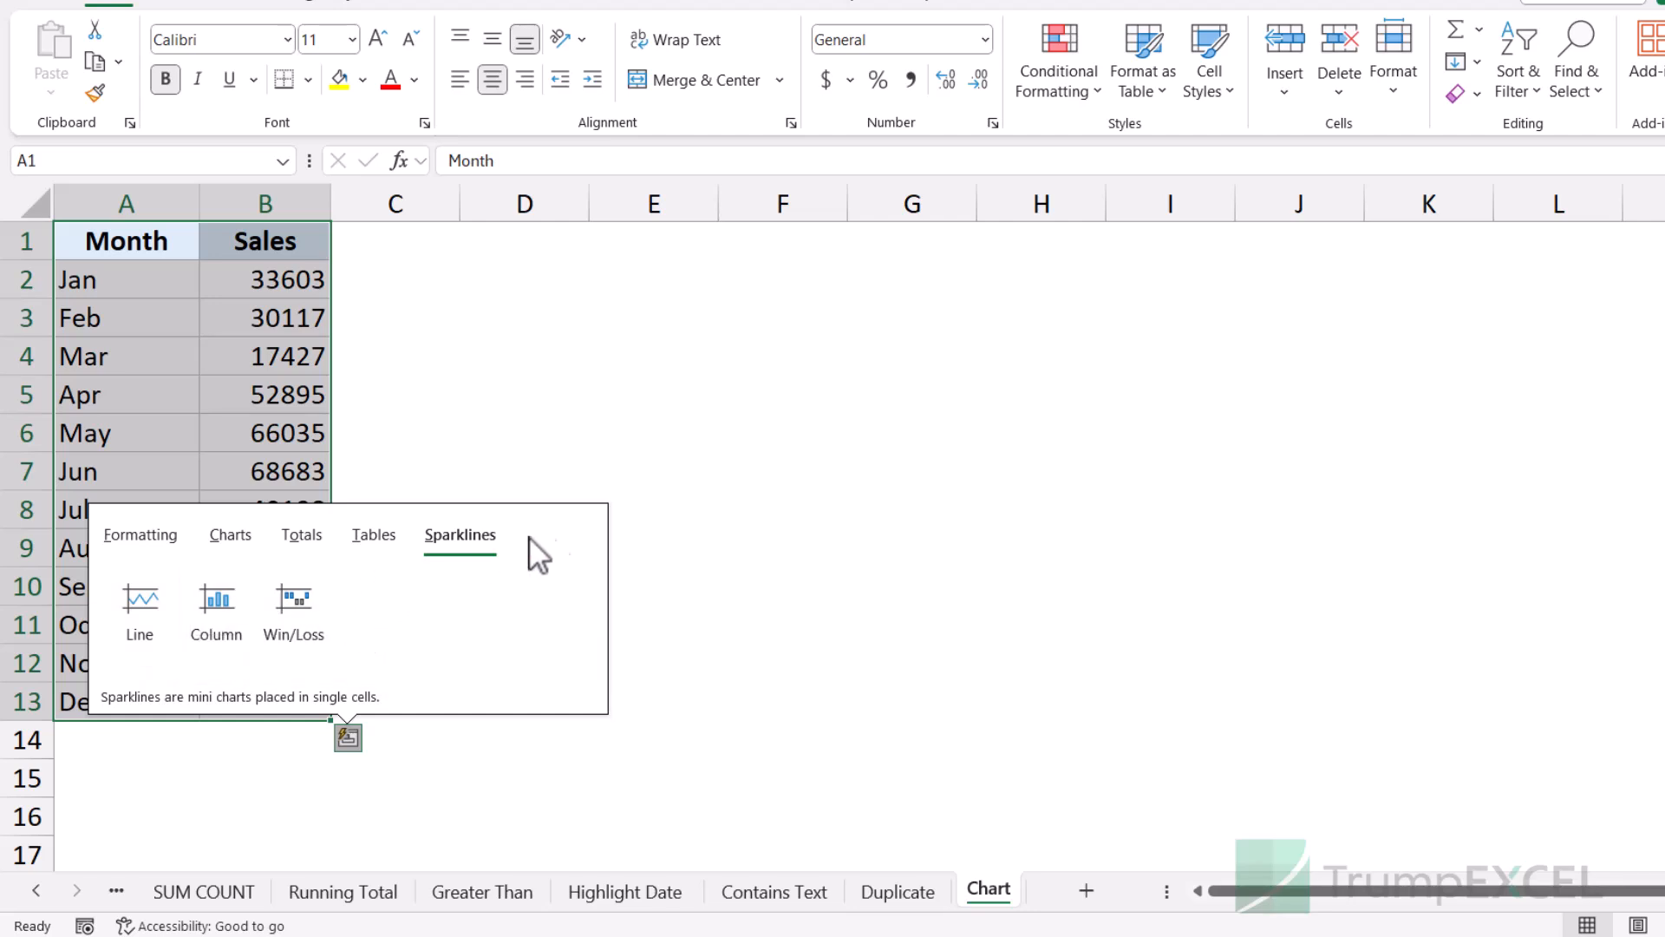
left_click(144, 538)
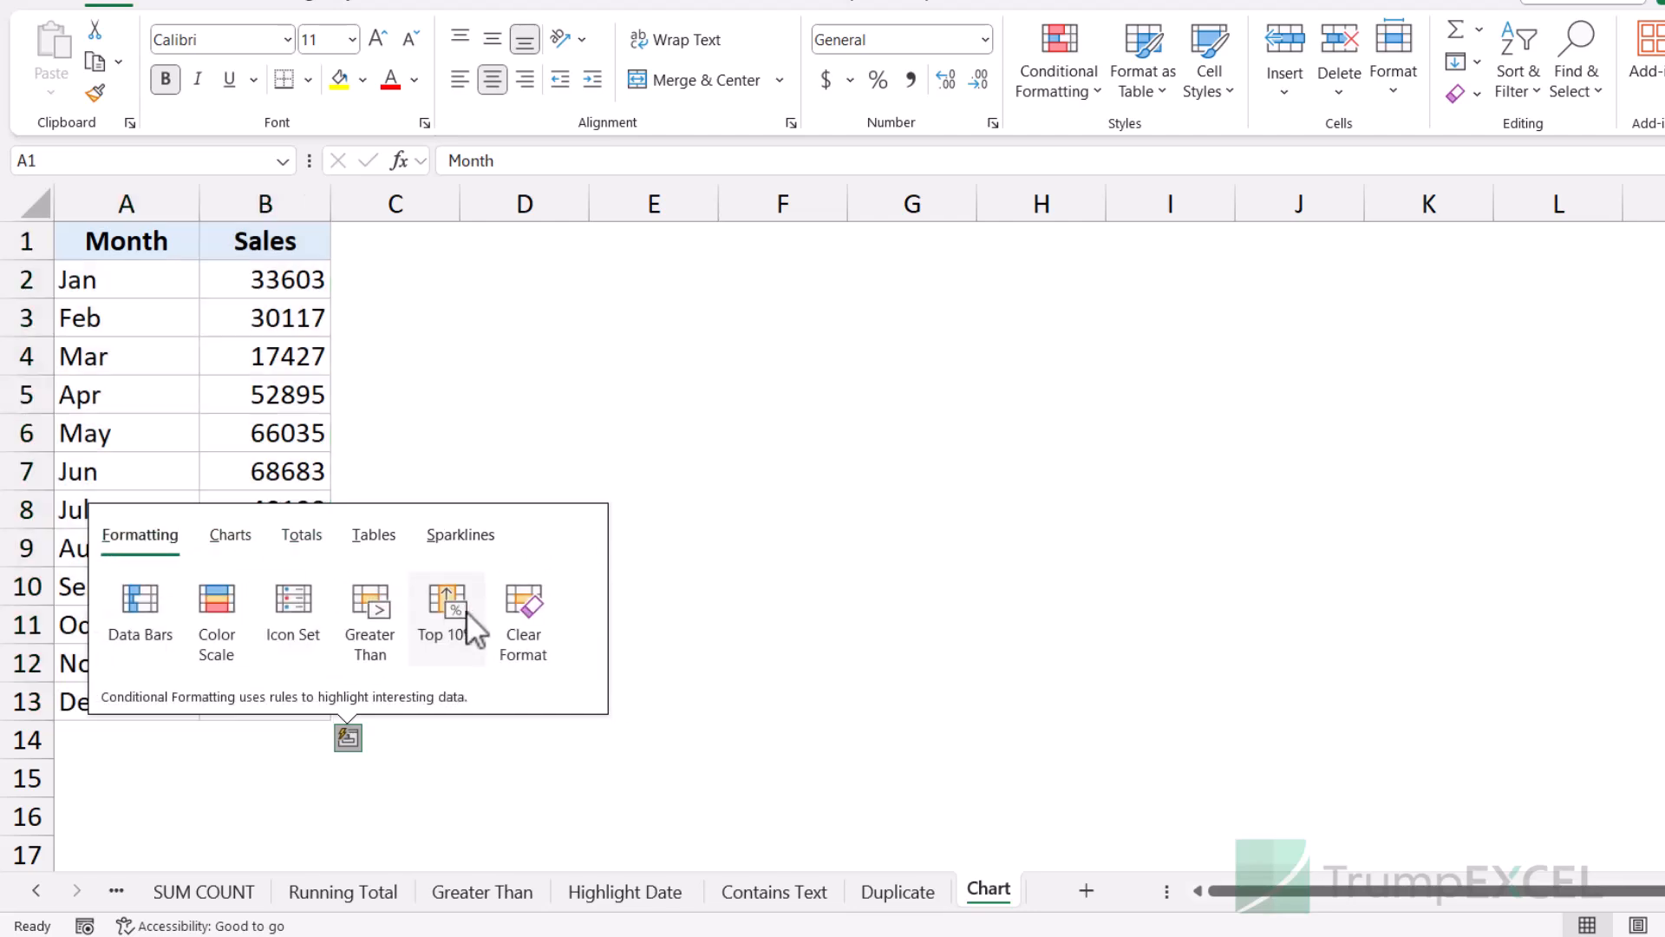